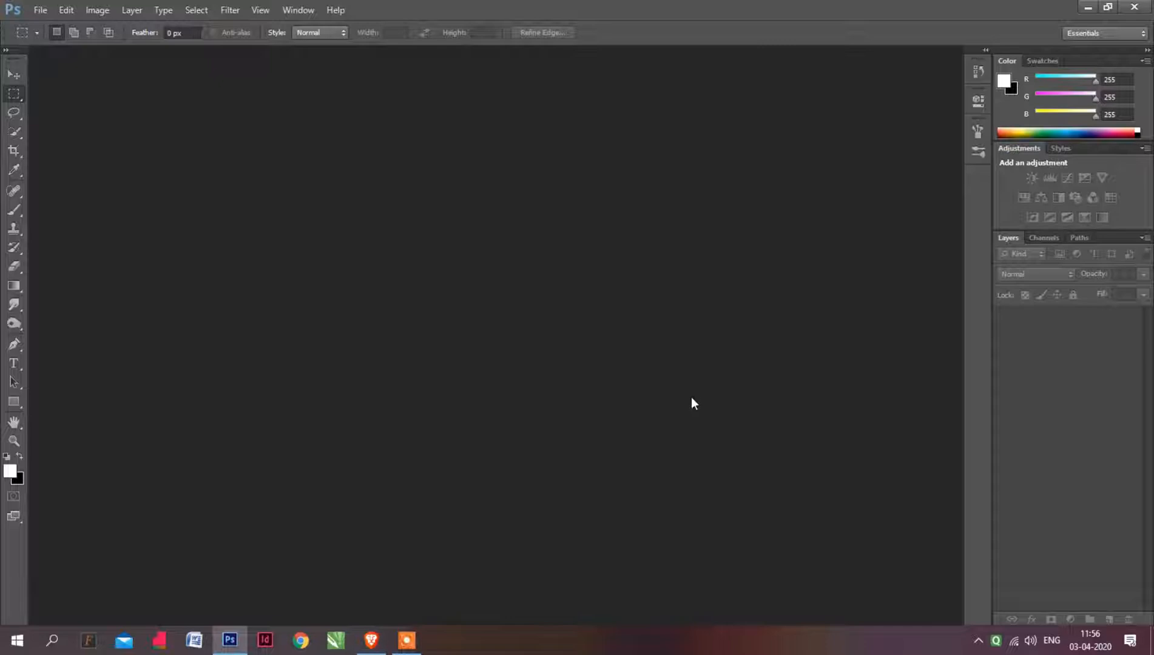
# Open the photo kamal-haasan-latest-hot-images-lqjp-lg from the Downloads folder
pyautogui.click(38, 10)
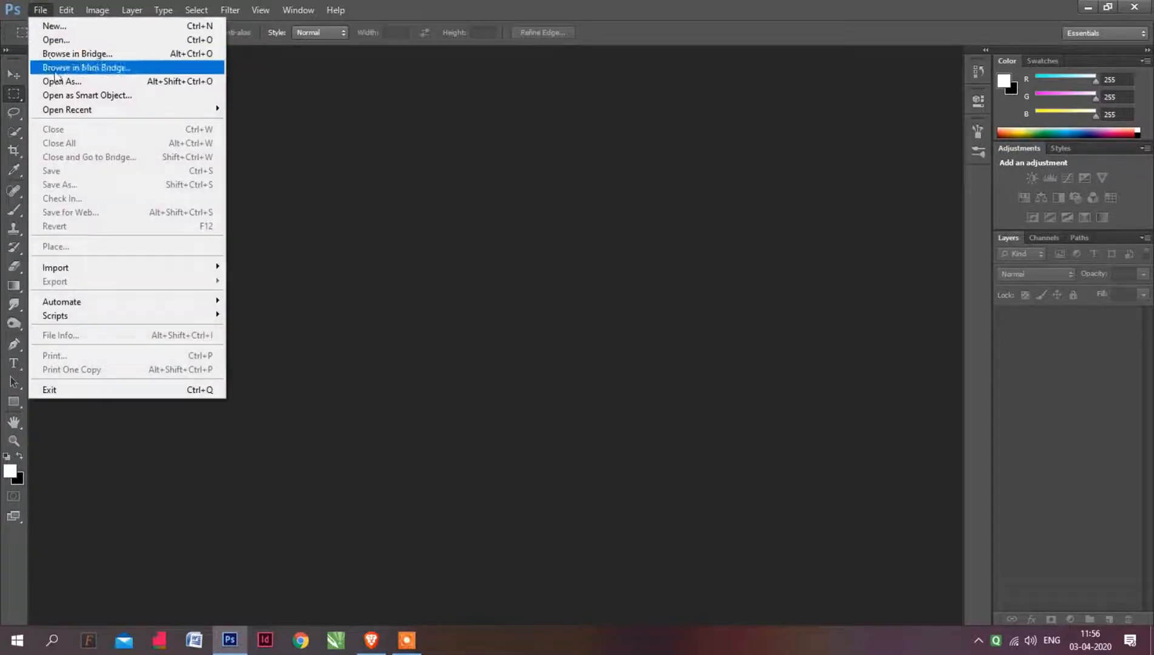
pyautogui.click(61, 40)
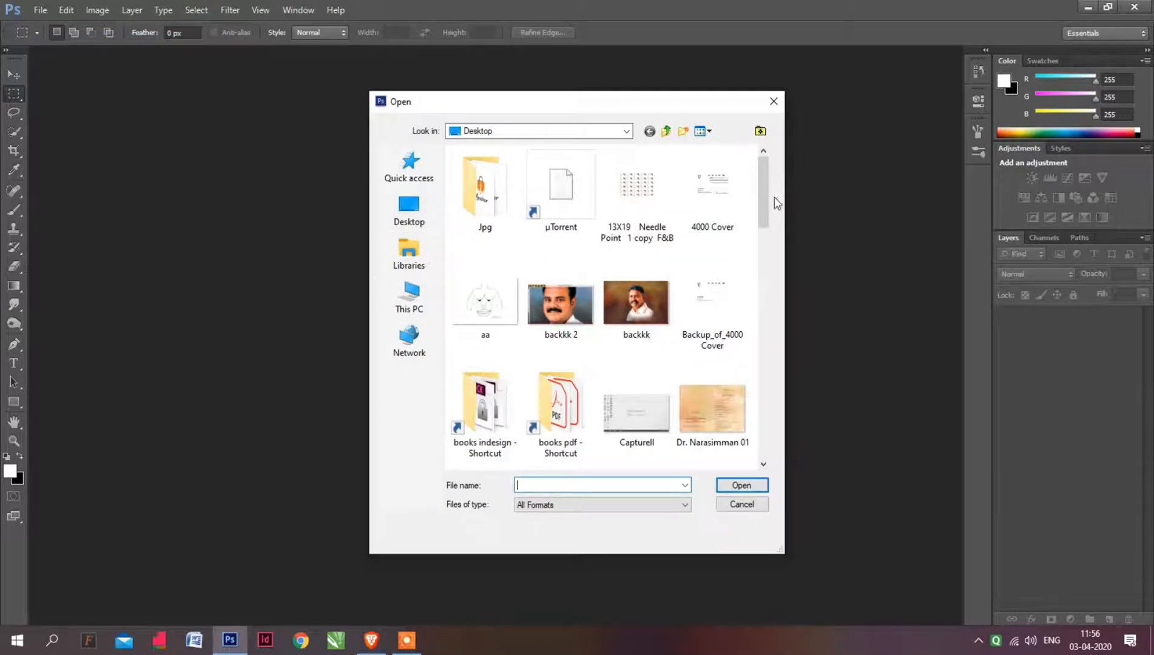
pyautogui.scroll(-2, 765, 221)
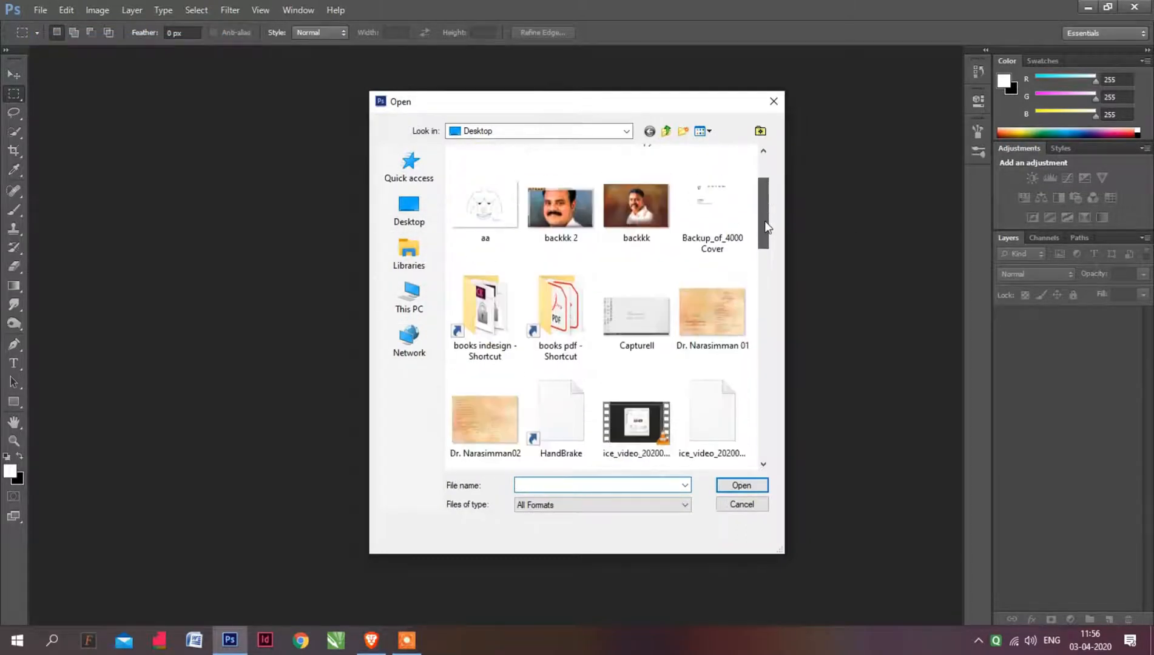
pyautogui.click(409, 296)
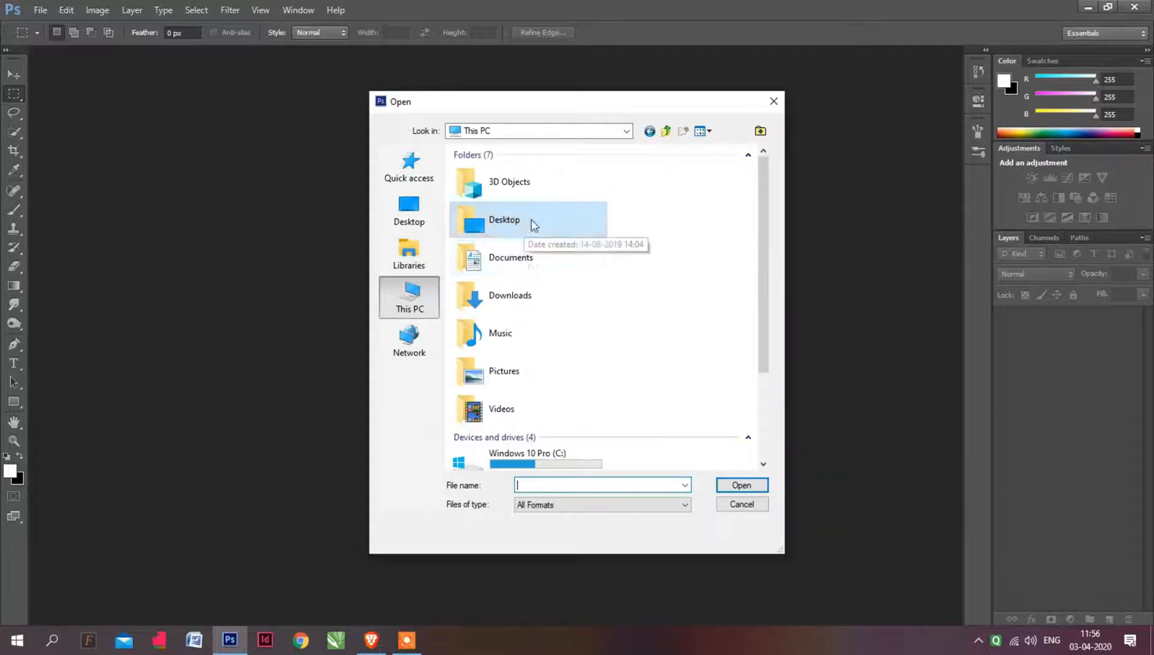
pyautogui.doubleClick(531, 295)
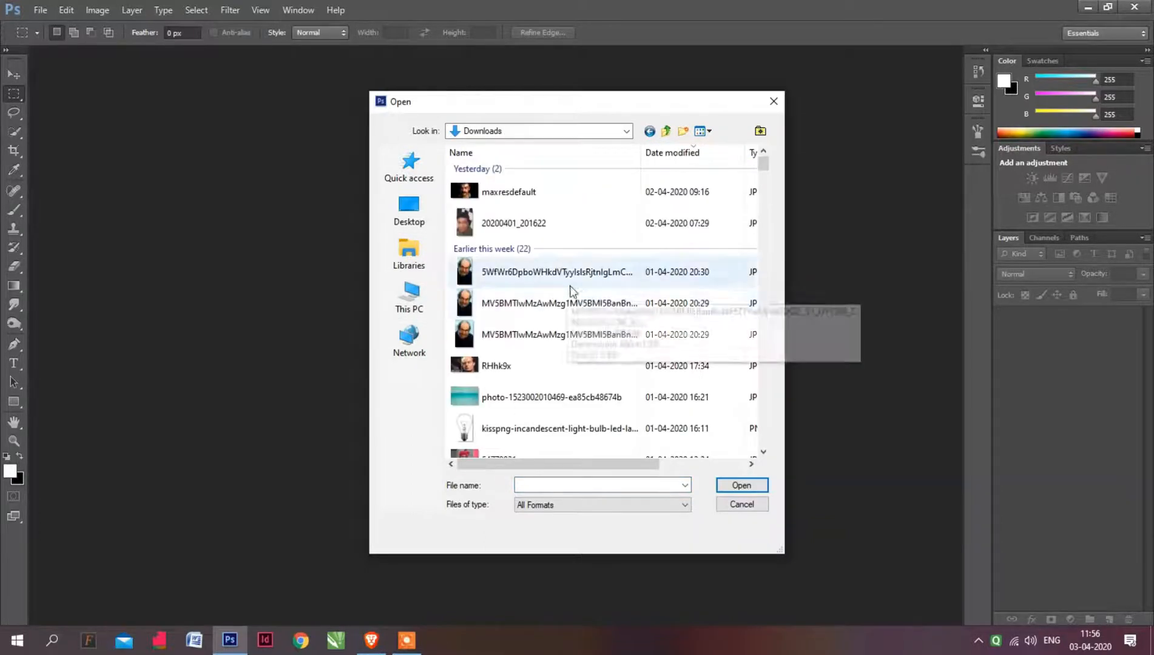
pyautogui.scroll(-3, 567, 267)
pyautogui.scroll(-4, 577, 280)
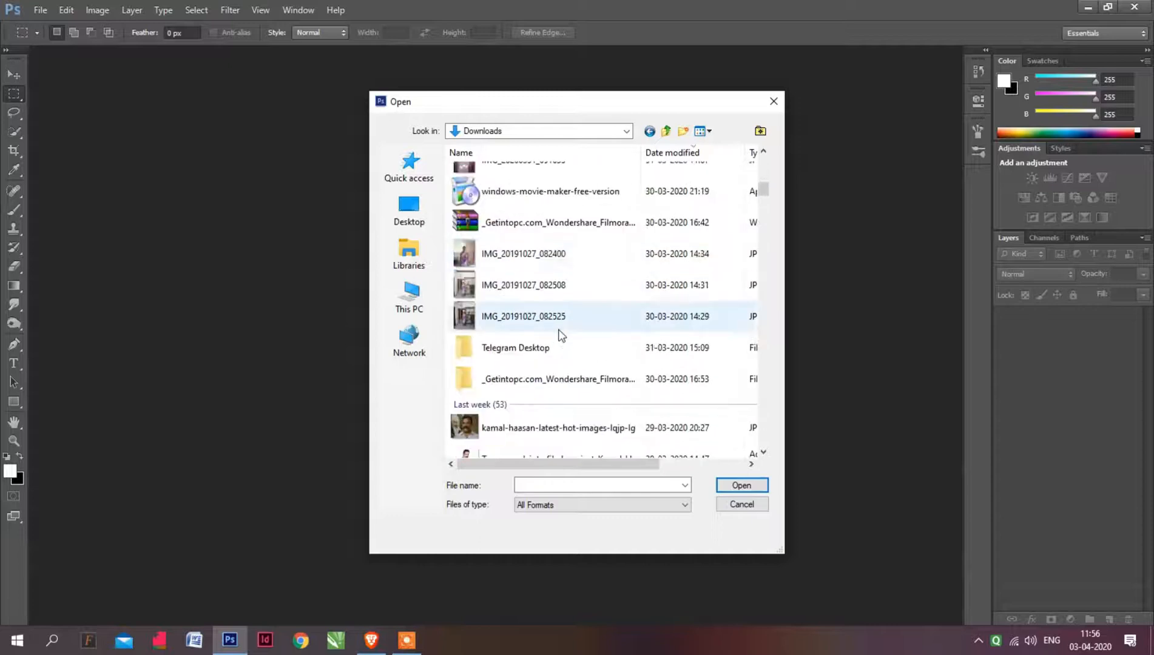
pyautogui.click(534, 428)
pyautogui.click(741, 485)
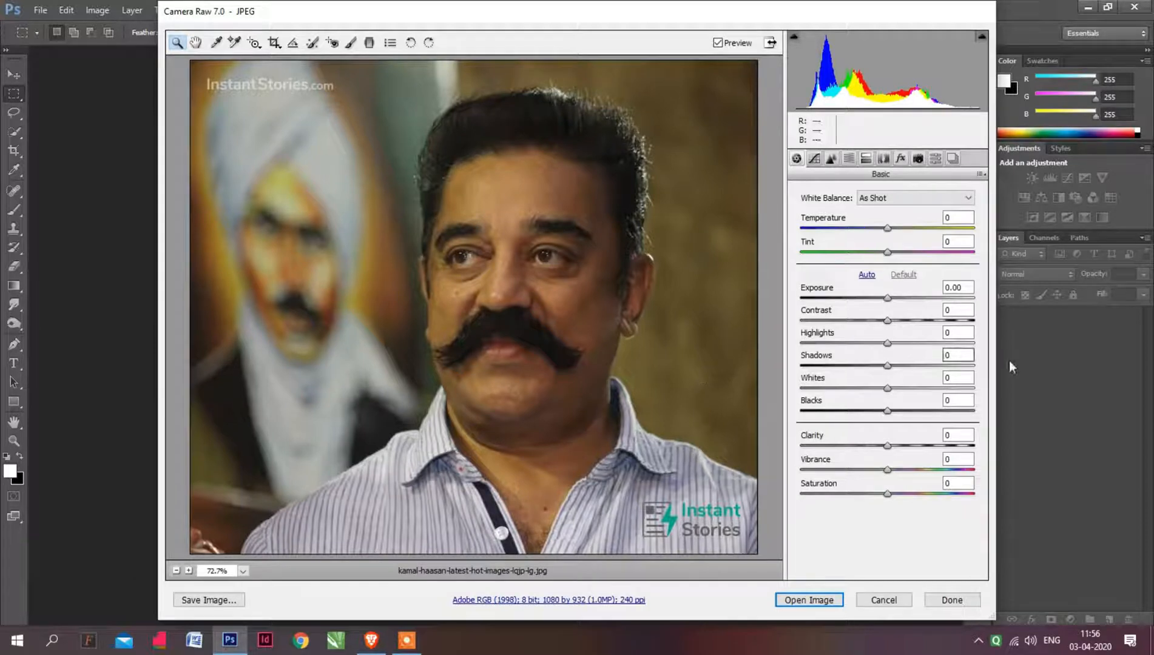
pyautogui.moveTo(889, 345)
pyautogui.mouseDown()
pyautogui.moveTo(932, 354)
pyautogui.moveTo(894, 353)
pyautogui.moveTo(925, 323)
pyautogui.moveTo(888, 323)
pyautogui.mouseUp()
pyautogui.moveTo(887, 389); pyautogui.dragTo(950, 388)
pyautogui.write('0')
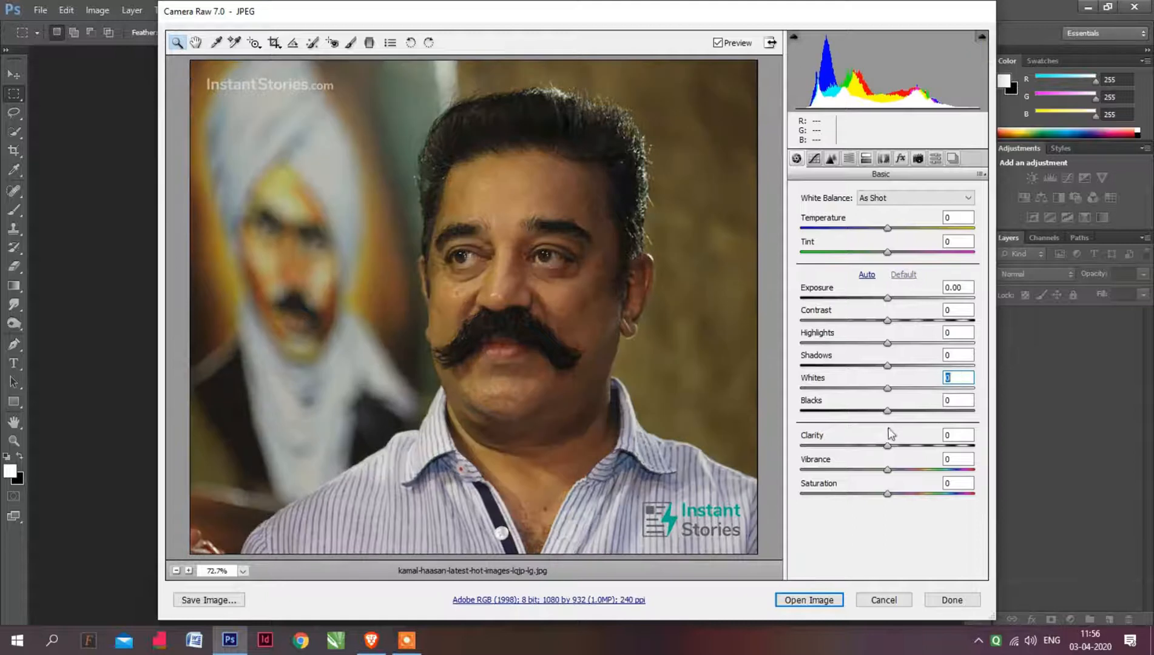
# Set the raw photo's Highlights to +68, Shadows to +25, Whites to +39 and Clarity to +2
pyautogui.moveTo(889, 449)
pyautogui.mouseDown()
pyautogui.moveTo(919, 447)
pyautogui.moveTo(887, 447)
pyautogui.mouseUp()
pyautogui.moveTo(888, 388); pyautogui.dragTo(941, 345)
pyautogui.click(891, 451)
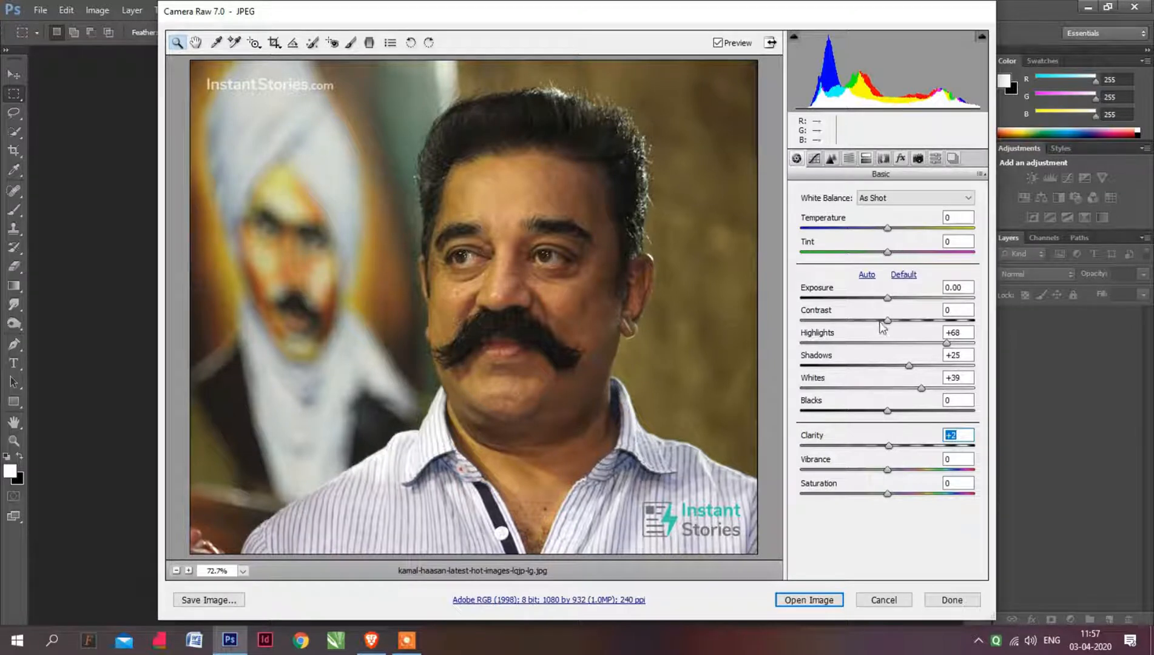
# Raise the raw photo's Exposure to +0.45 and open the adjusted image for editing
pyautogui.moveTo(890, 298); pyautogui.dragTo(897, 298)
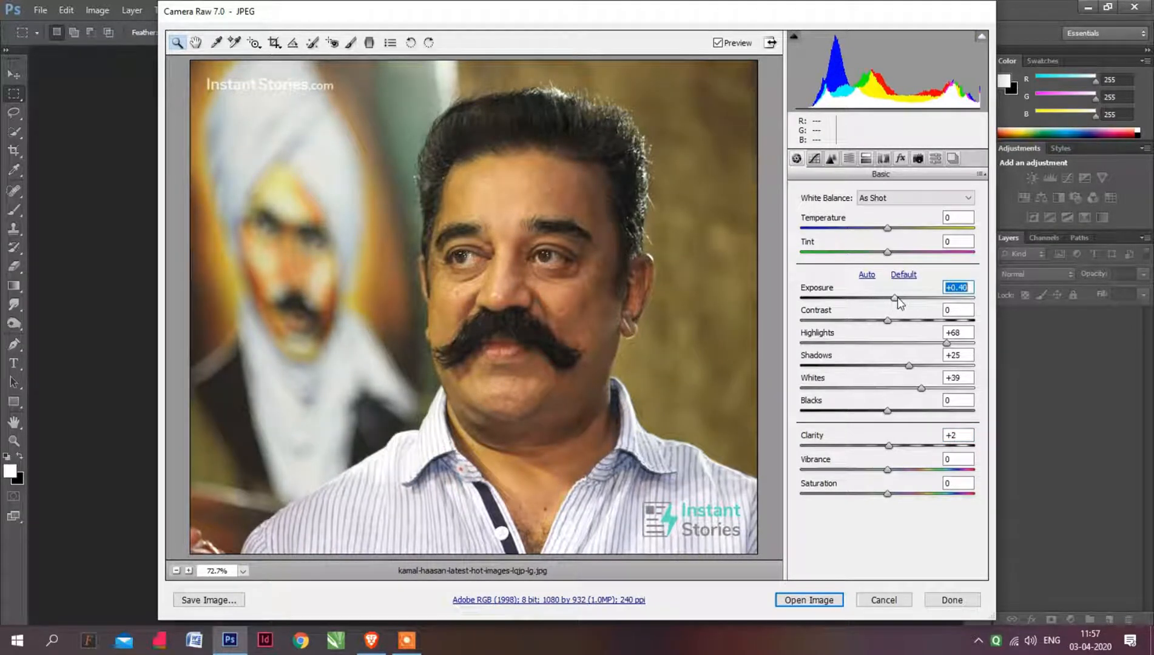
pyautogui.moveTo(897, 297); pyautogui.dragTo(896, 297)
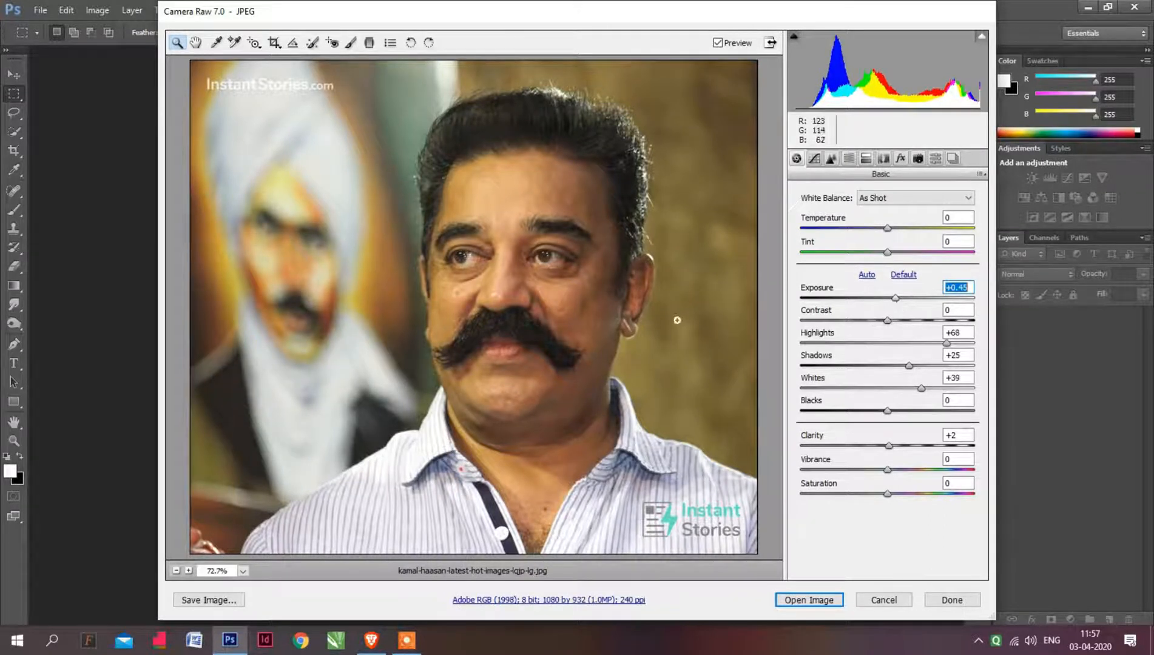
pyautogui.click(809, 600)
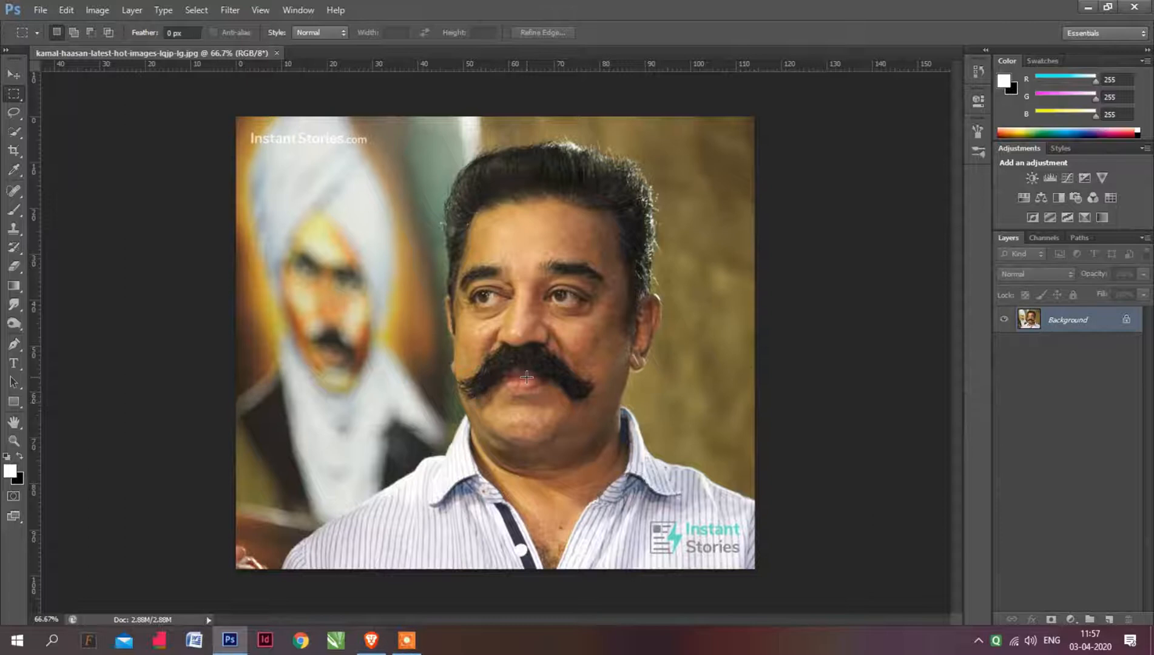
# Raise the photo's contrast slightly with a Brightness/Contrast adjustment
pyautogui.click(98, 10)
pyautogui.moveTo(106, 47)
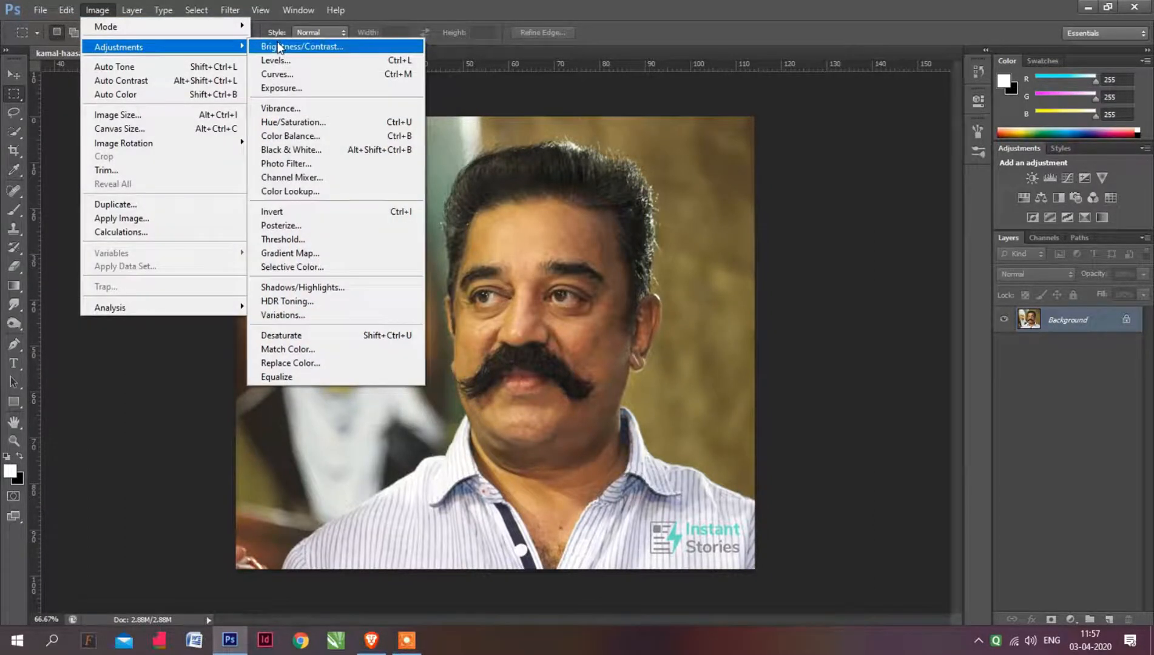
pyautogui.click(279, 47)
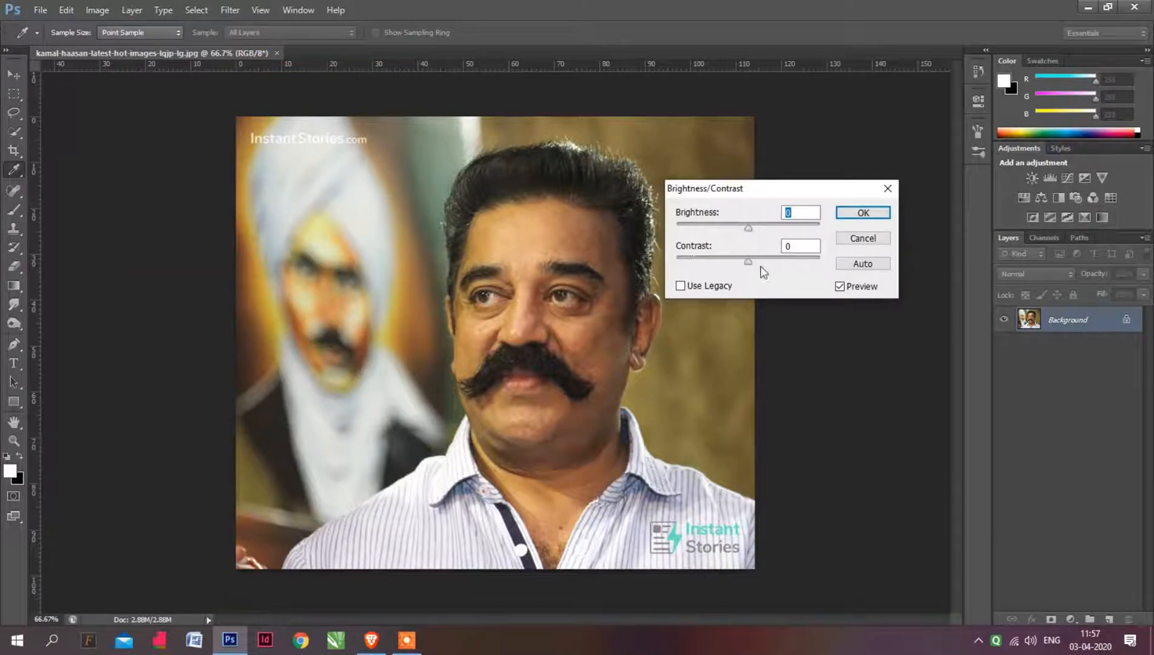
pyautogui.moveTo(748, 266); pyautogui.dragTo(753, 264)
pyautogui.click(862, 214)
# Apply a Shadows/Highlights adjustment to the photo with shadows at roughly 20% and highlights at 0%
pyautogui.click(97, 10)
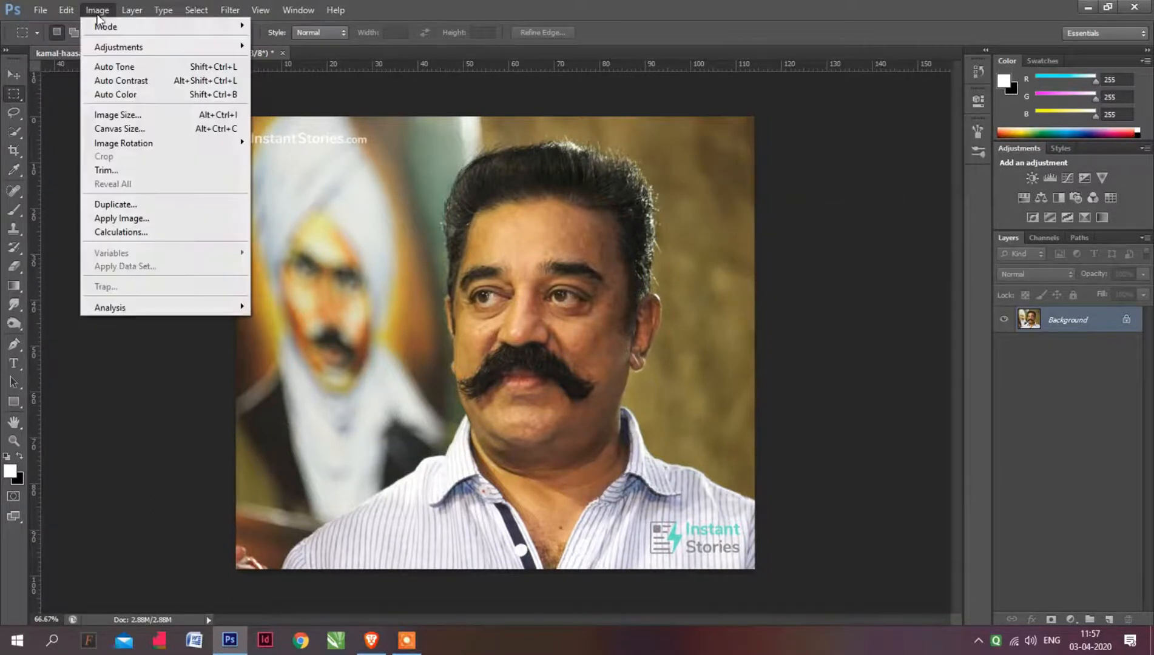
pyautogui.moveTo(118, 52)
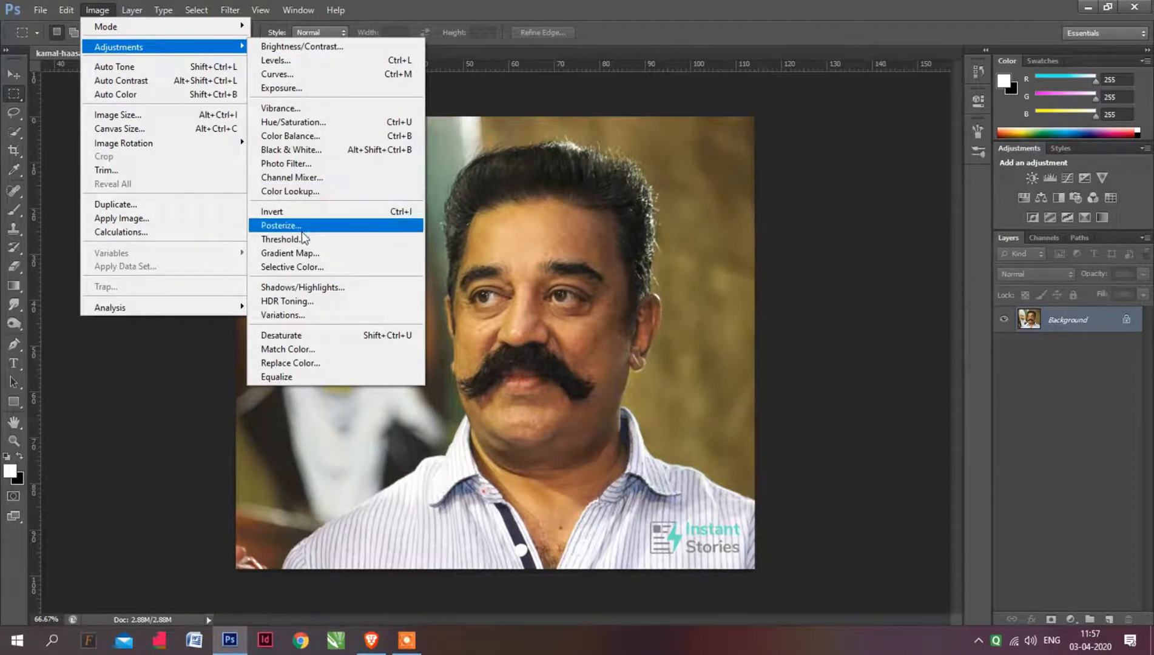
pyautogui.click(311, 287)
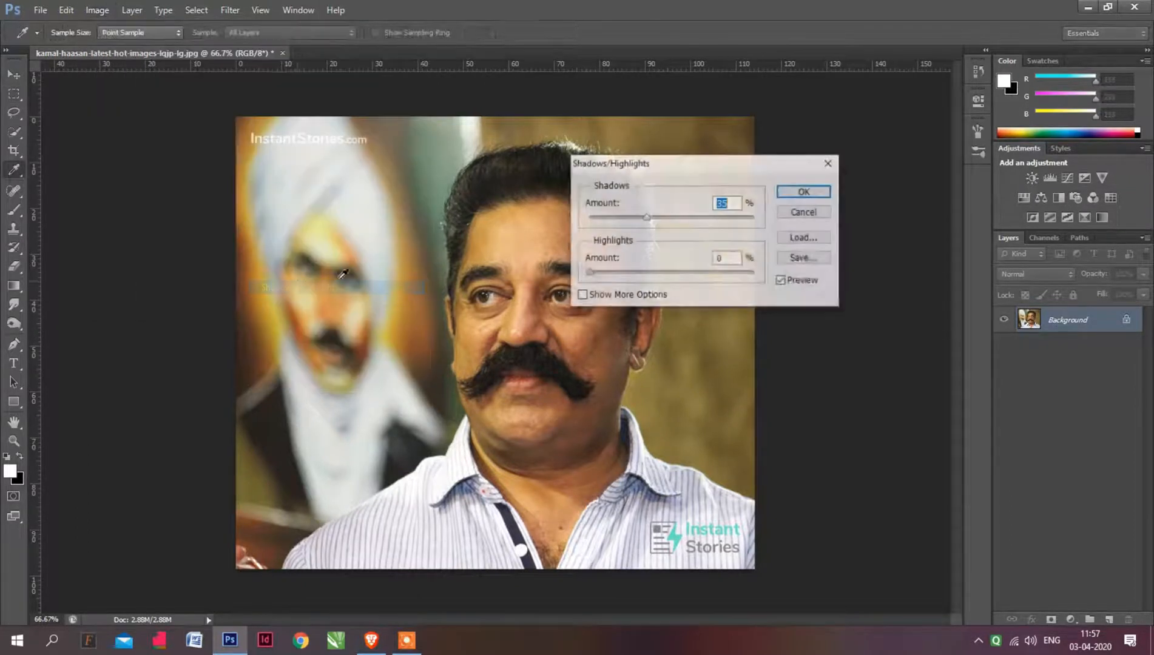
pyautogui.moveTo(647, 171); pyautogui.dragTo(744, 167)
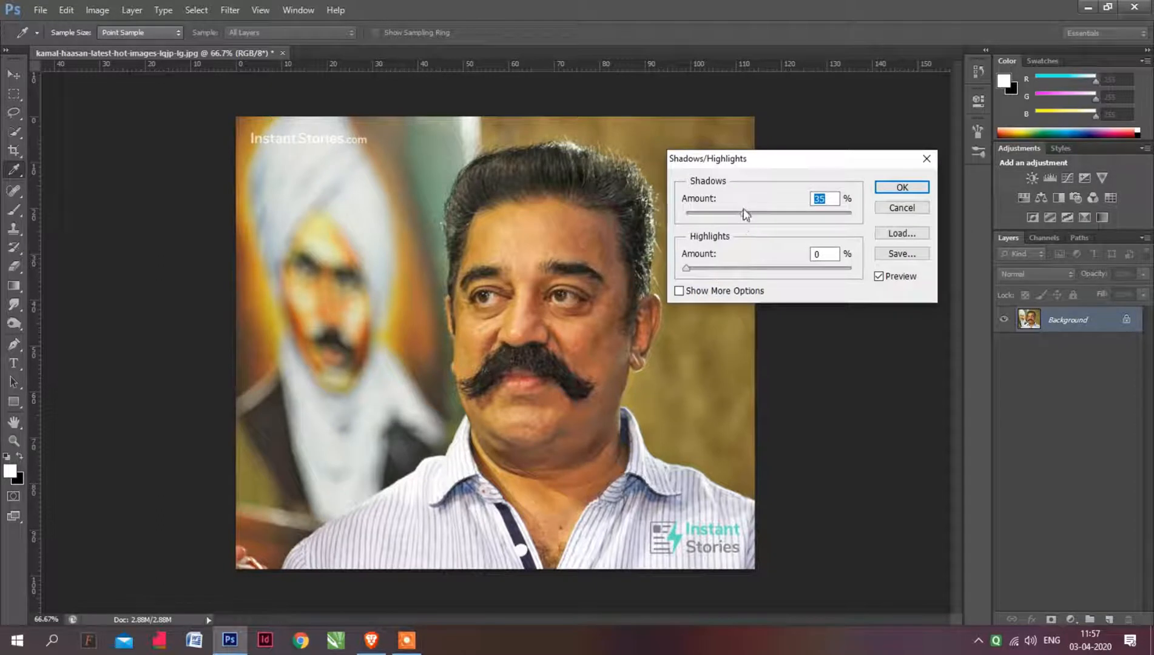
pyautogui.moveTo(745, 217); pyautogui.dragTo(720, 220)
pyautogui.click(687, 270)
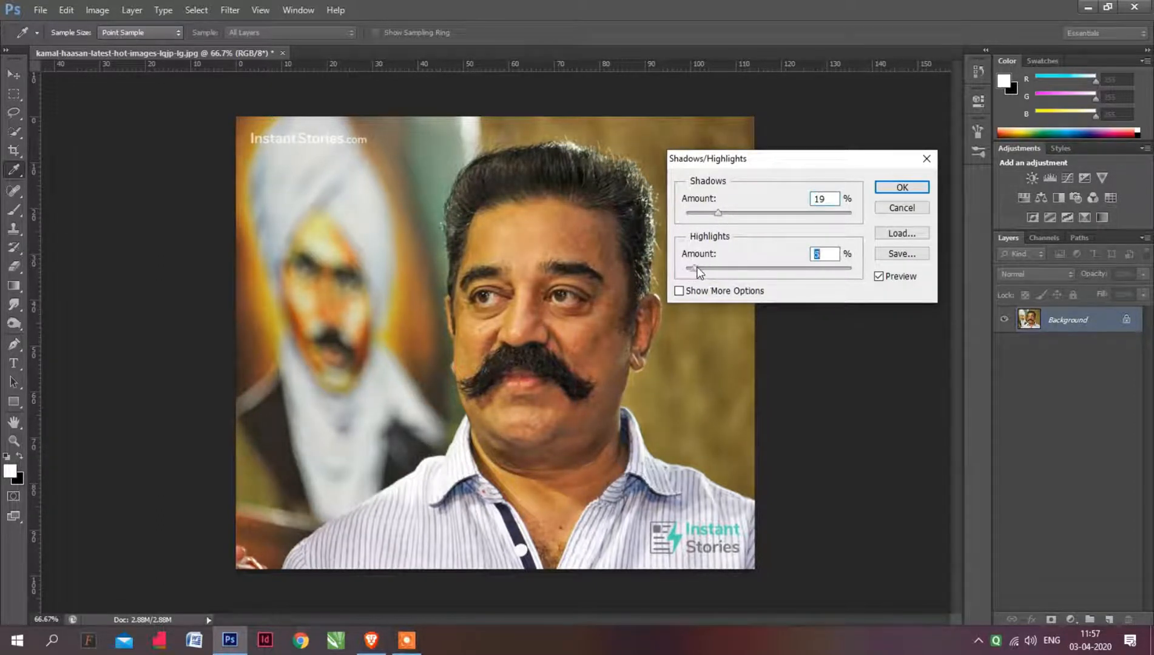
pyautogui.moveTo(690, 274)
pyautogui.mouseDown()
pyautogui.moveTo(787, 271)
pyautogui.moveTo(674, 274)
pyautogui.moveTo(773, 272)
pyautogui.moveTo(686, 277)
pyautogui.mouseUp()
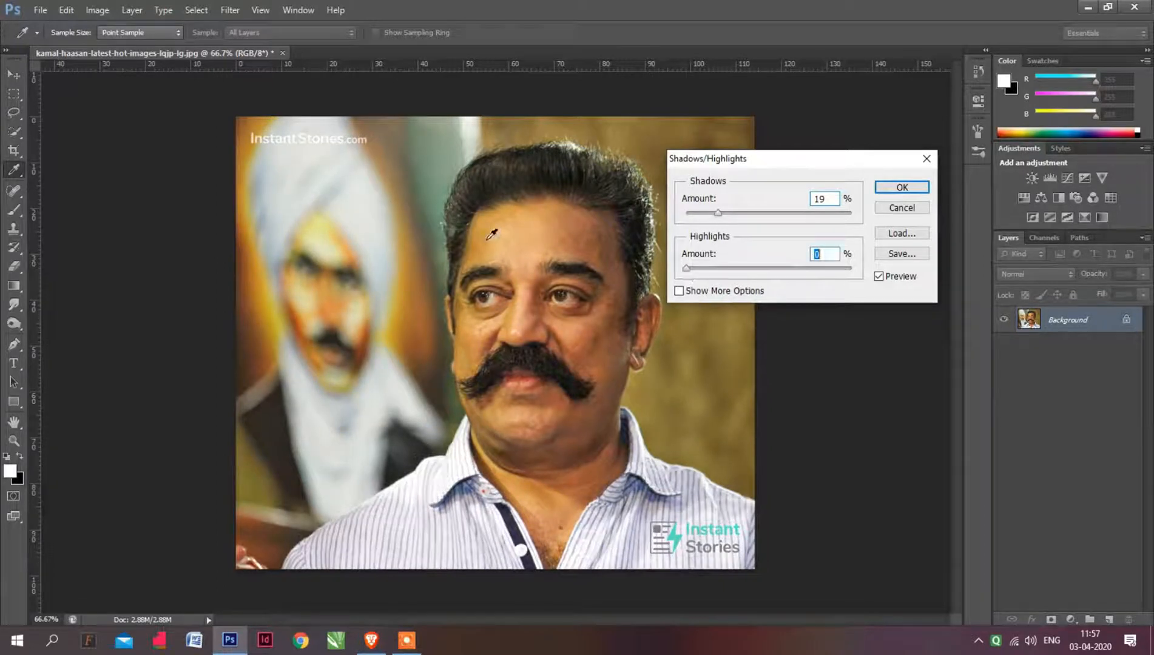
pyautogui.moveTo(719, 214)
pyautogui.mouseDown()
pyautogui.moveTo(709, 215)
pyautogui.moveTo(726, 210)
pyautogui.mouseUp()
pyautogui.click(901, 187)
pyautogui.press('m')
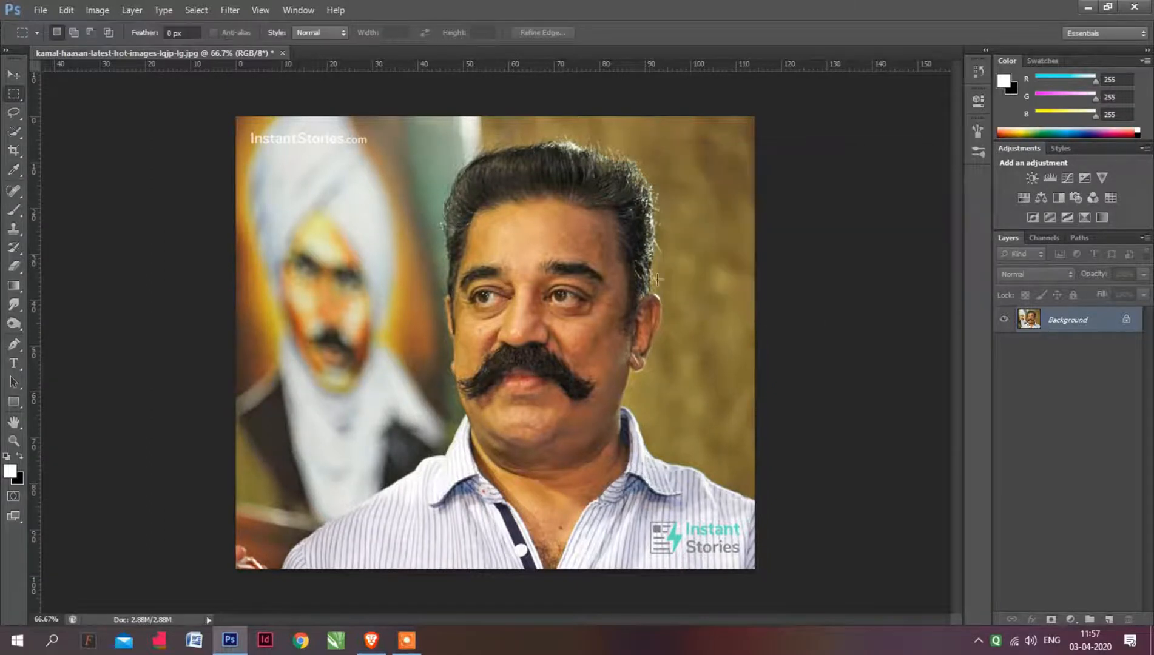
# Reduce the yellow cast with a Selective Color adjustment, setting Yellow to -34% for the Yellows range
pyautogui.scroll(3, 500, 258)
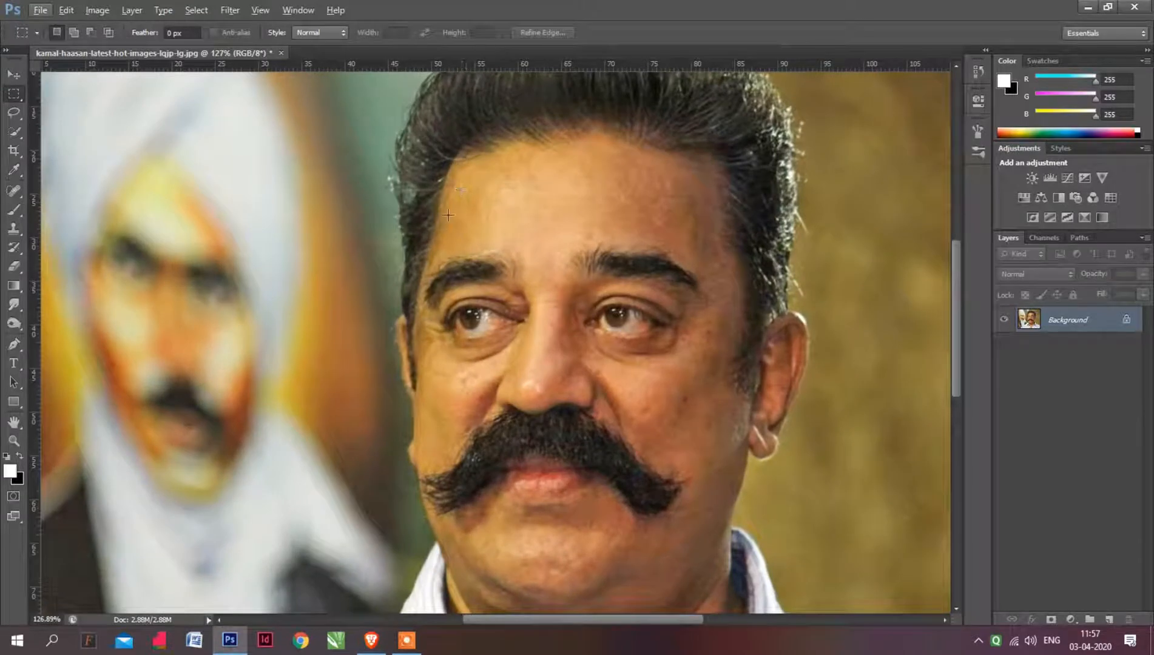
pyautogui.scroll(-2, 448, 215)
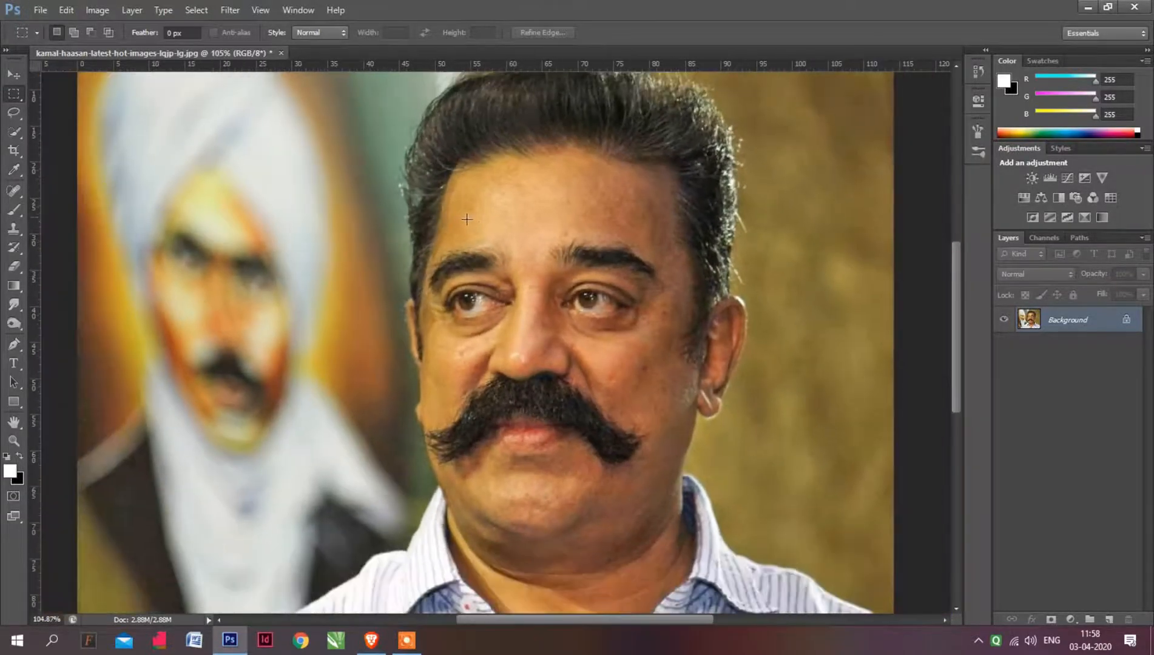
pyautogui.click(99, 13)
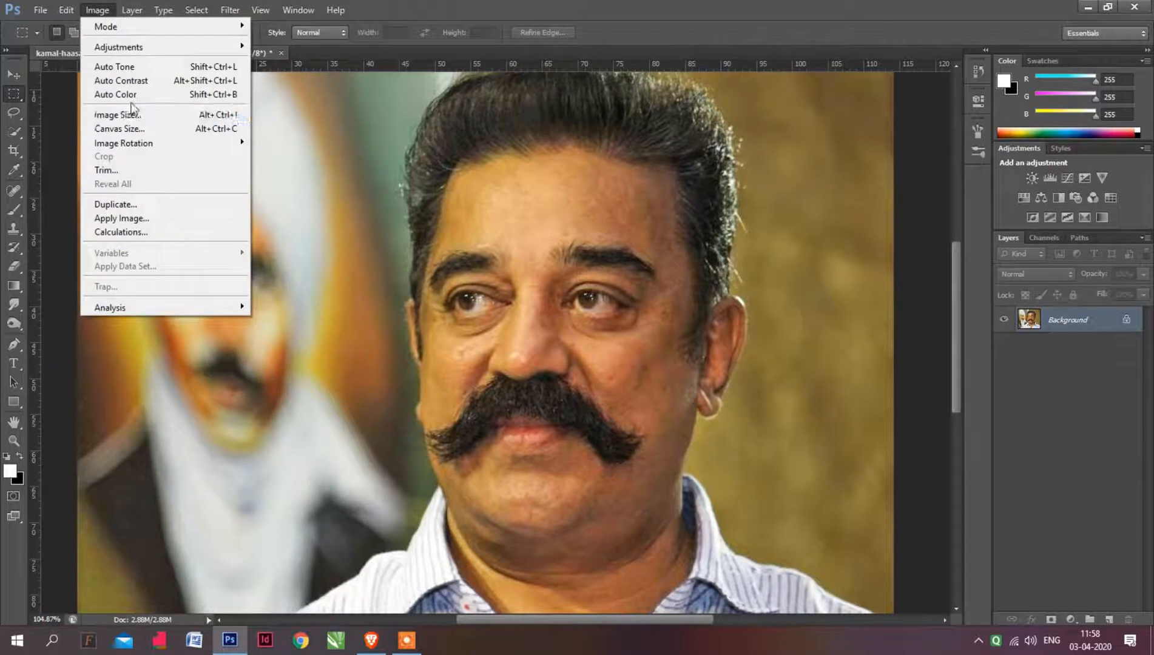
pyautogui.moveTo(157, 53)
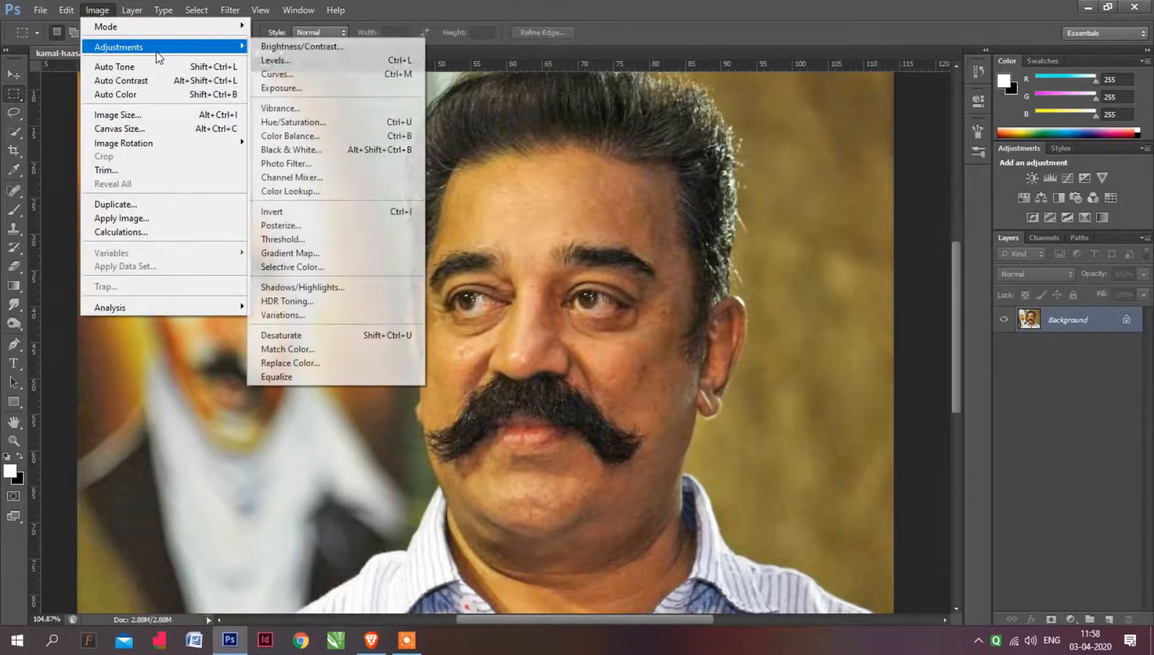
pyautogui.click(294, 265)
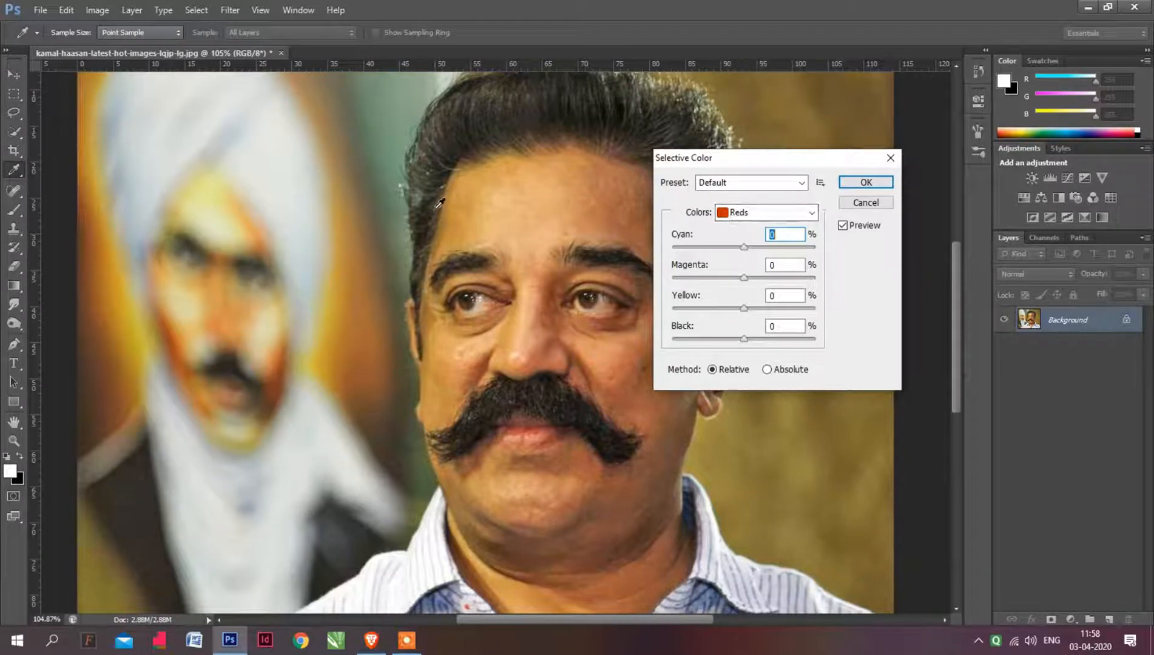
pyautogui.click(739, 218)
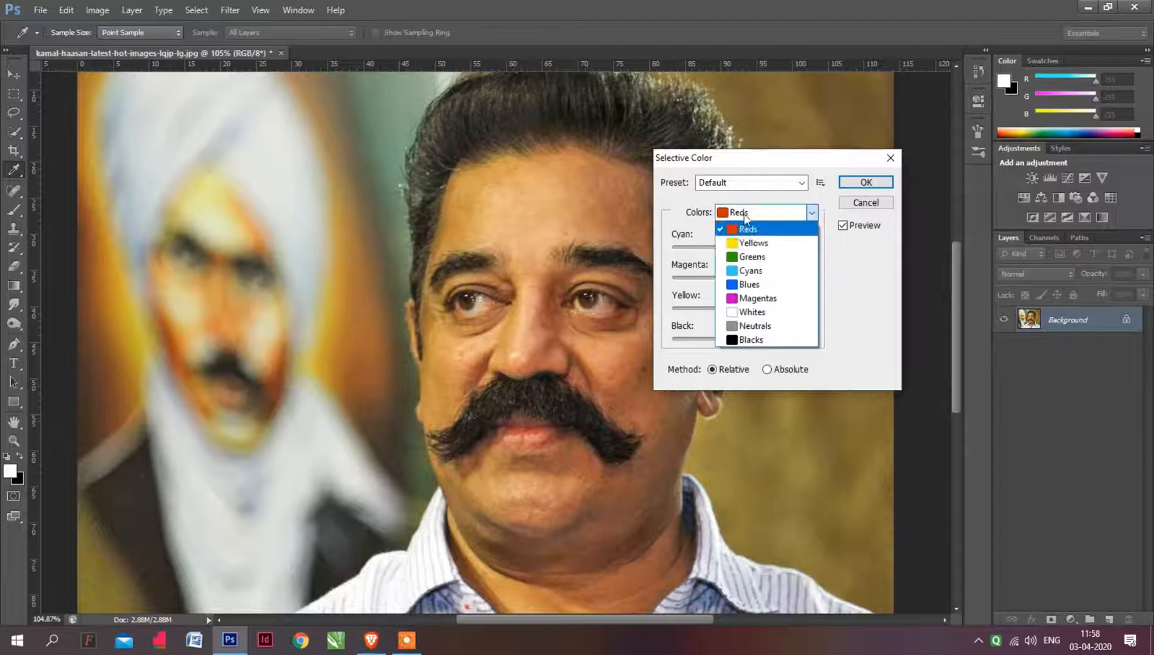
pyautogui.click(752, 242)
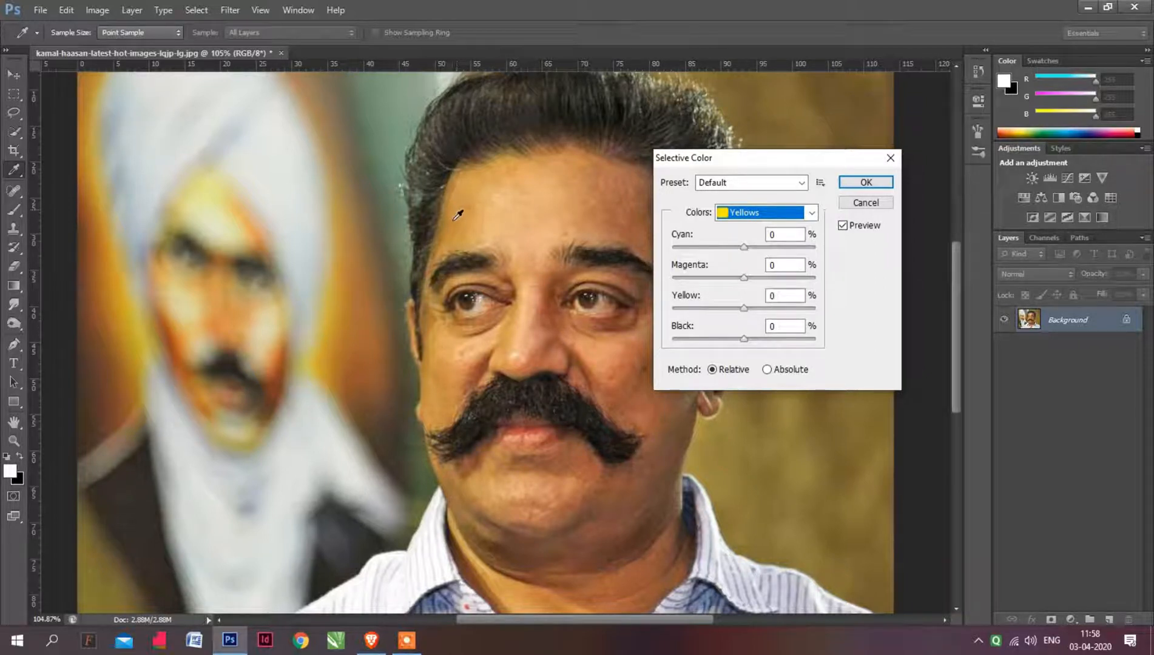
pyautogui.click(455, 219)
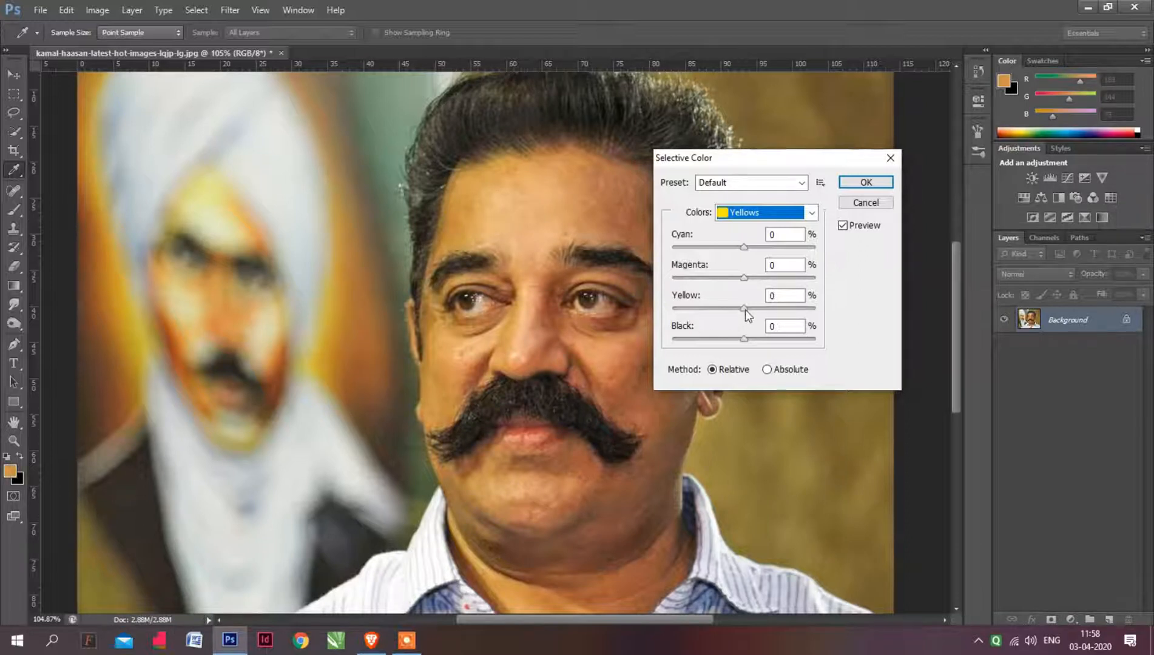
pyautogui.moveTo(745, 310); pyautogui.dragTo(719, 311)
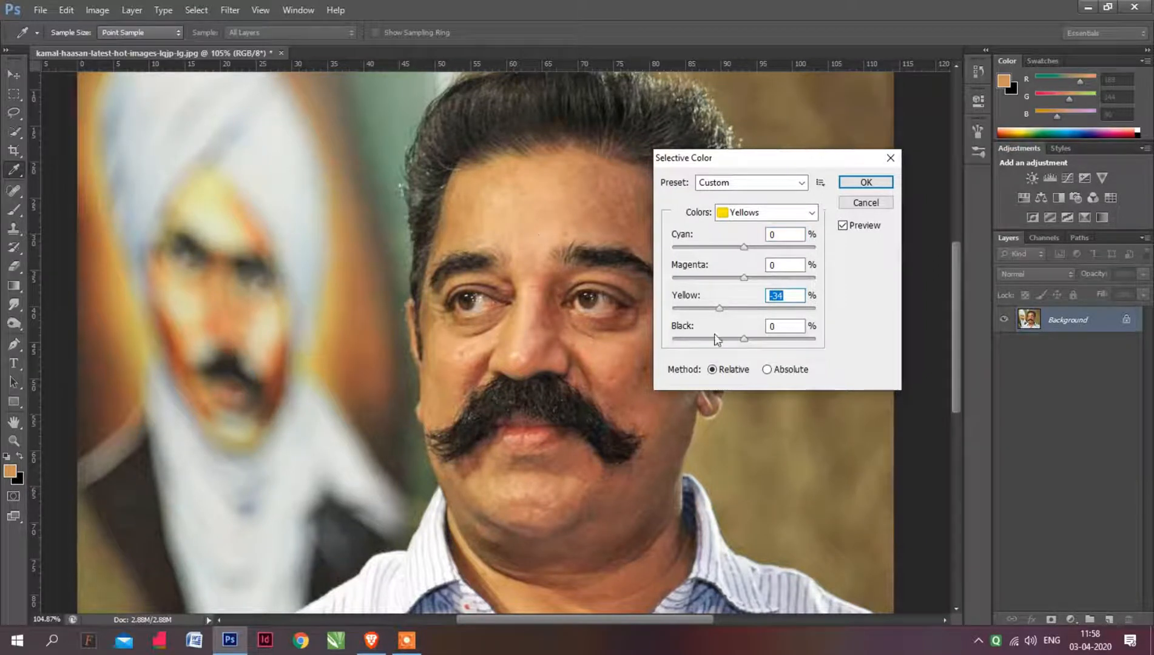
pyautogui.click(865, 183)
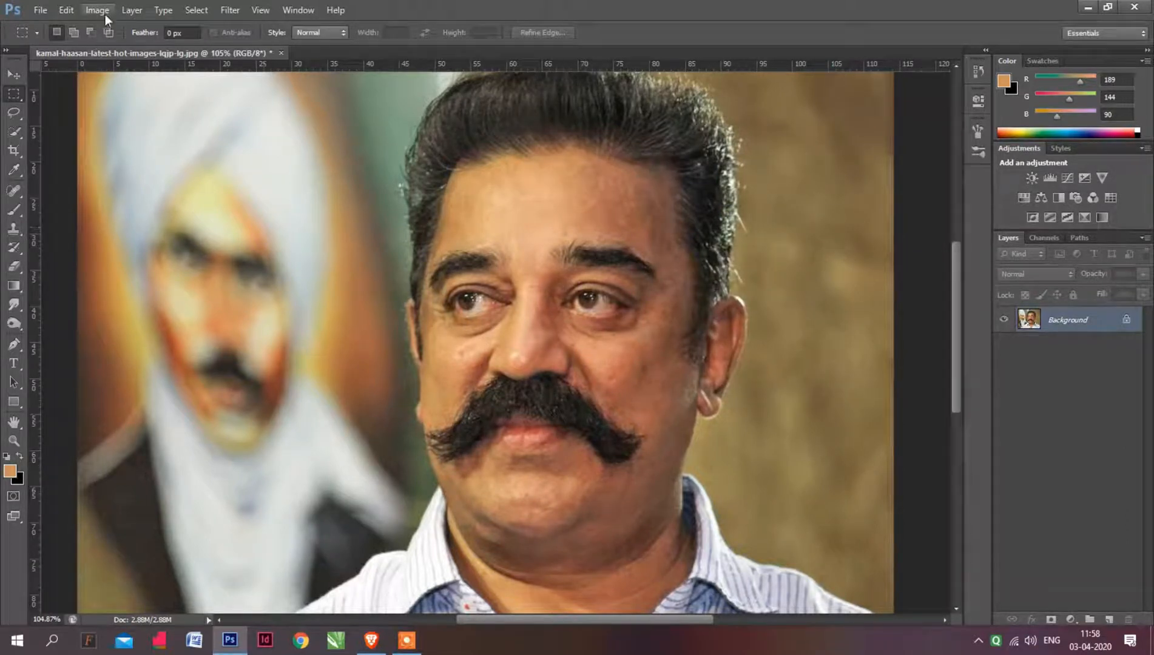
# Sharpen the photo with an Unsharp Mask at Amount 165%, Radius 1.8 pixels and Threshold 0 levels
pyautogui.click(230, 10)
pyautogui.moveTo(267, 231)
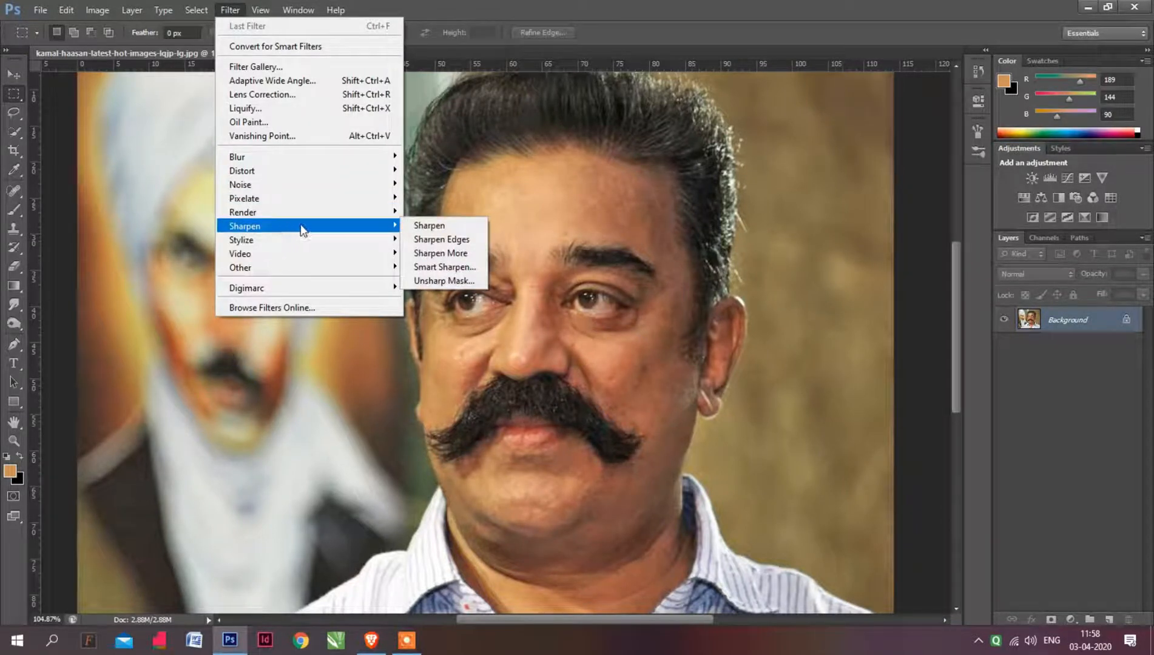
pyautogui.click(449, 281)
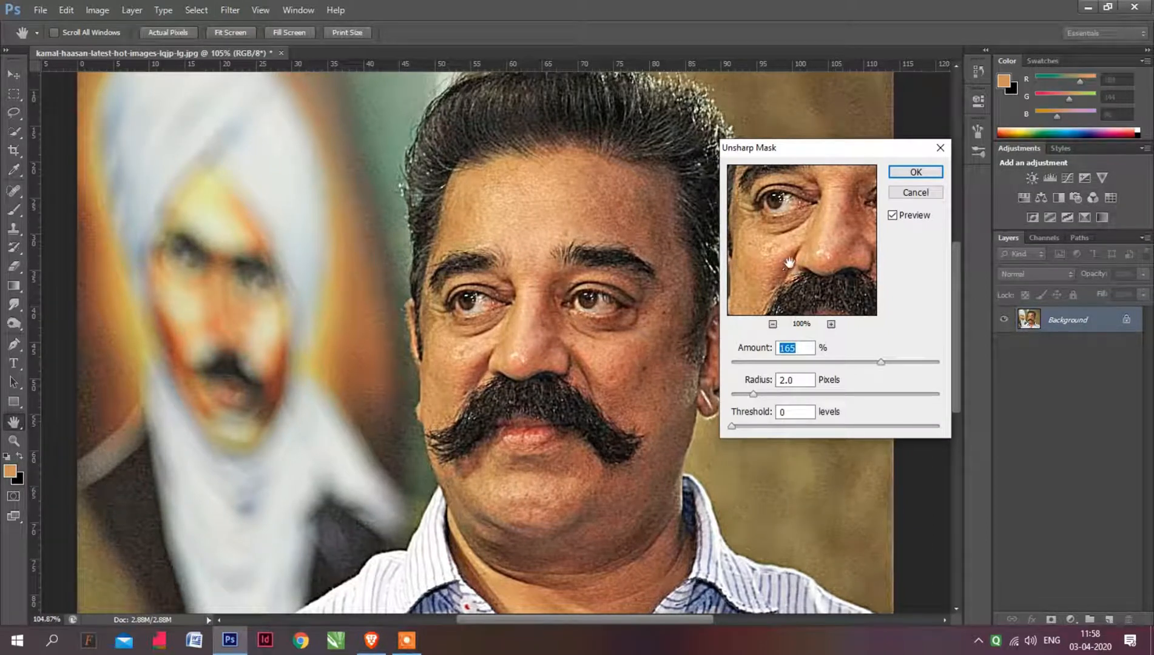
pyautogui.moveTo(791, 265); pyautogui.dragTo(805, 256)
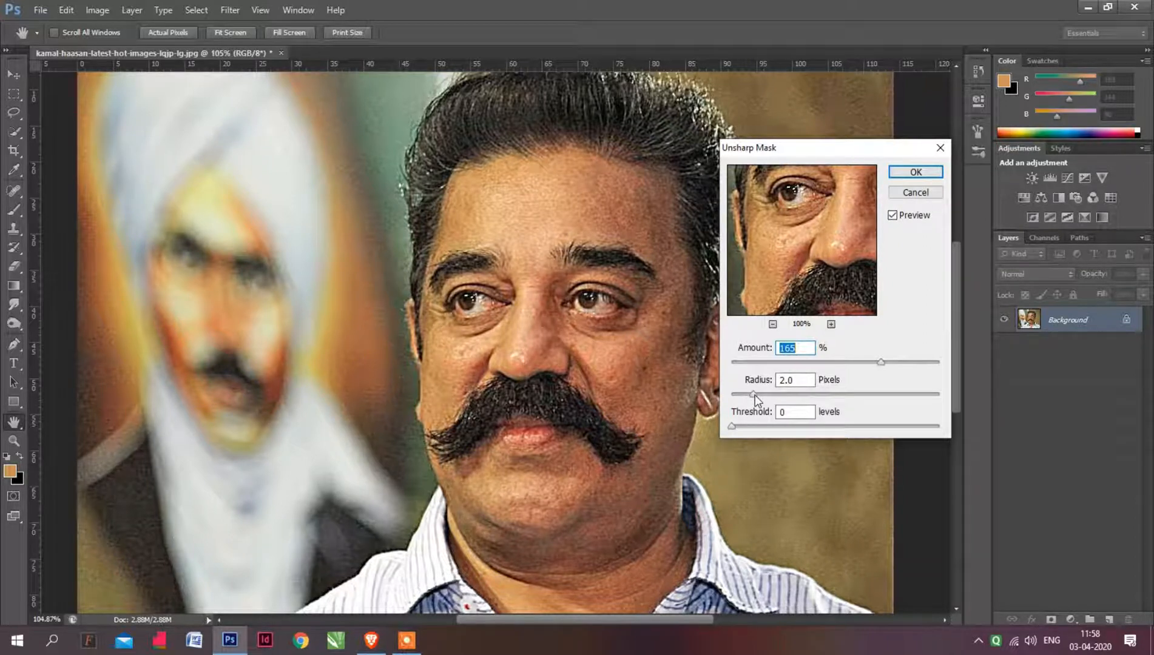
pyautogui.moveTo(752, 395); pyautogui.dragTo(732, 393)
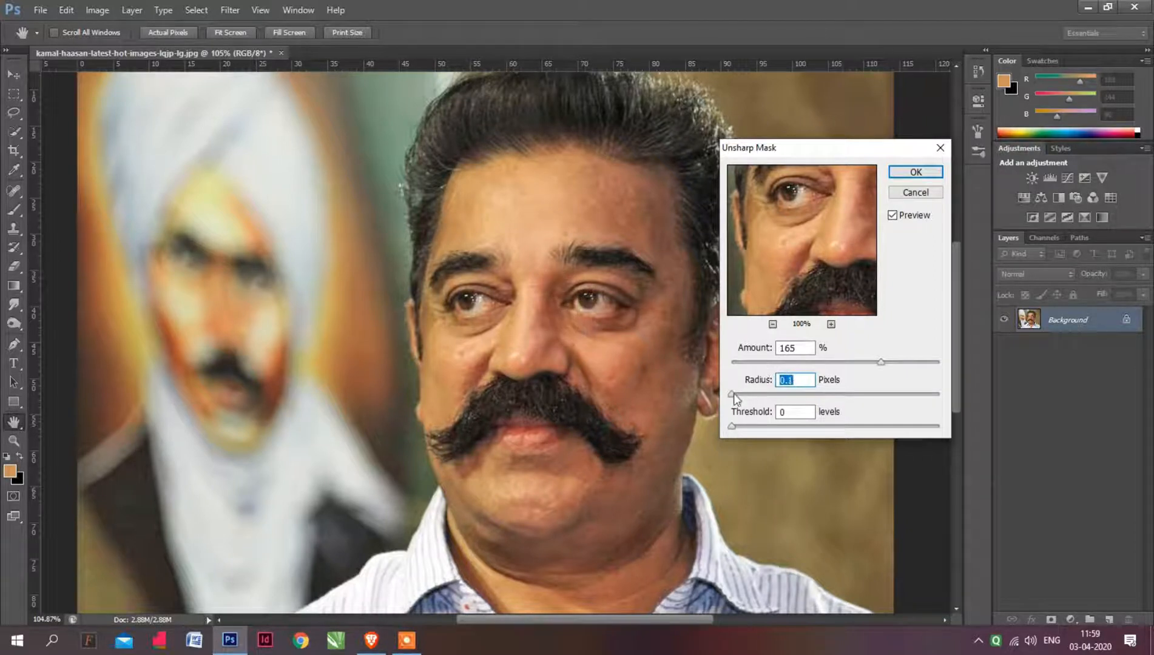
pyautogui.moveTo(736, 399); pyautogui.dragTo(752, 396)
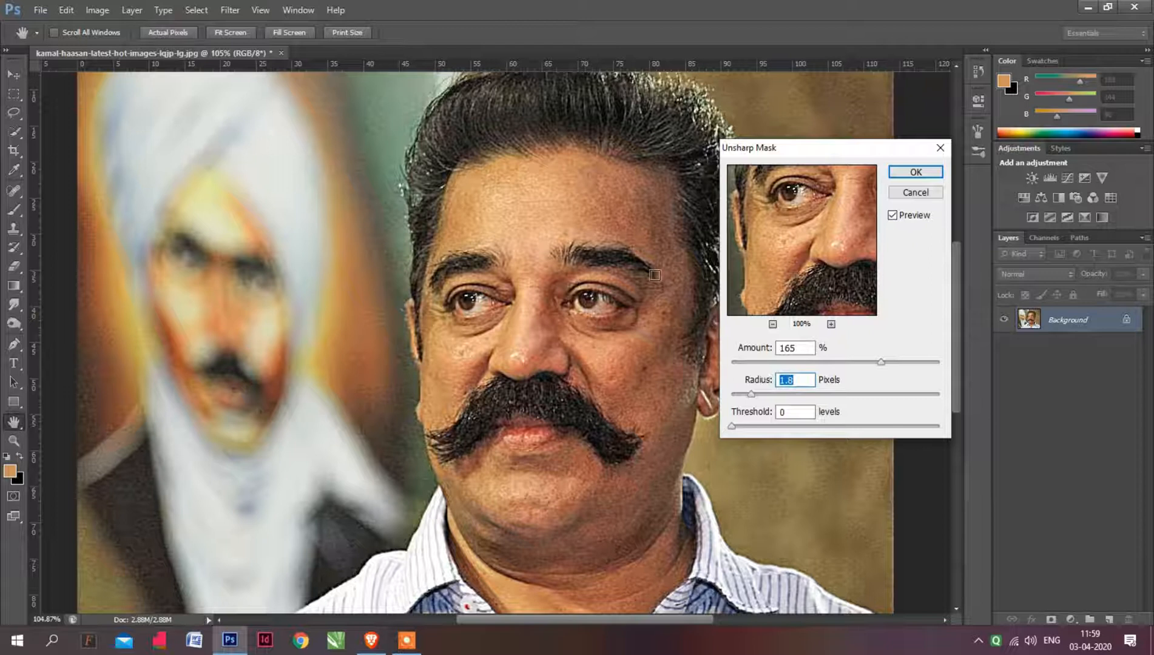
pyautogui.click(916, 171)
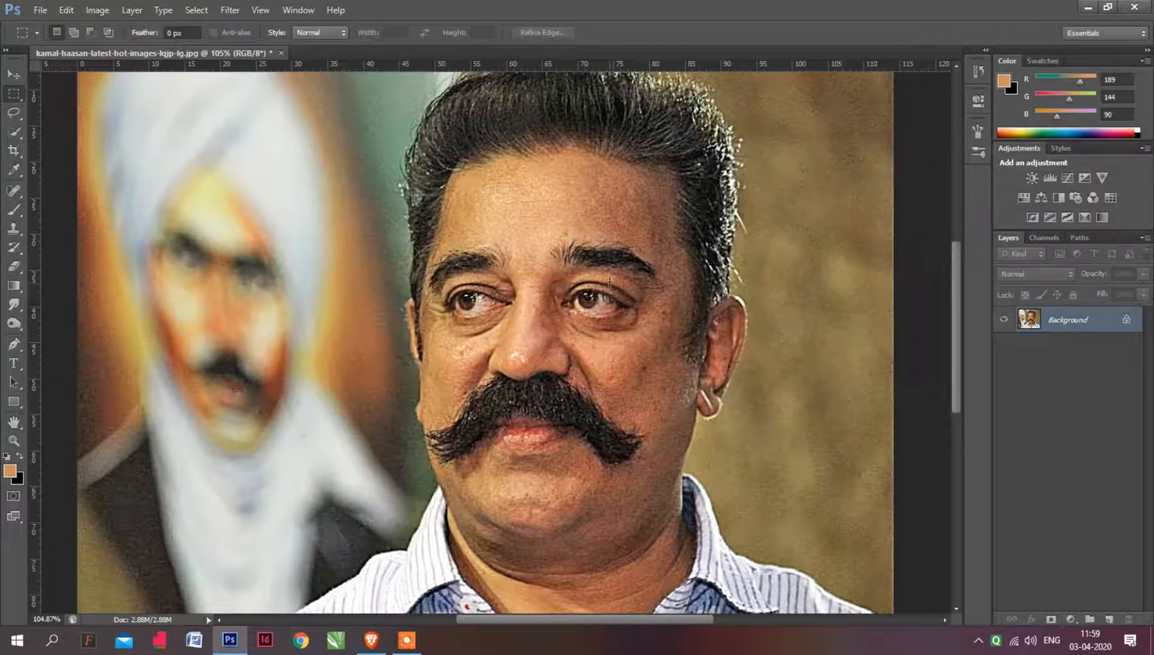
pyautogui.scroll(-4, 327, 196)
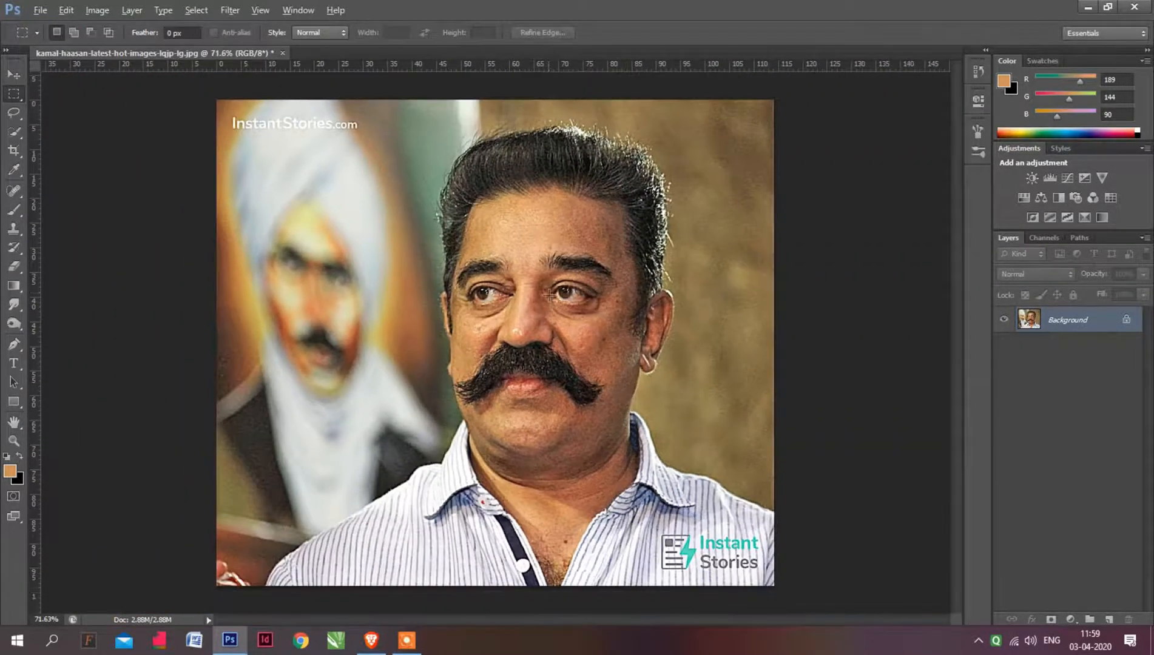
pyautogui.scroll(3, 560, 290)
pyautogui.scroll(1, 558, 291)
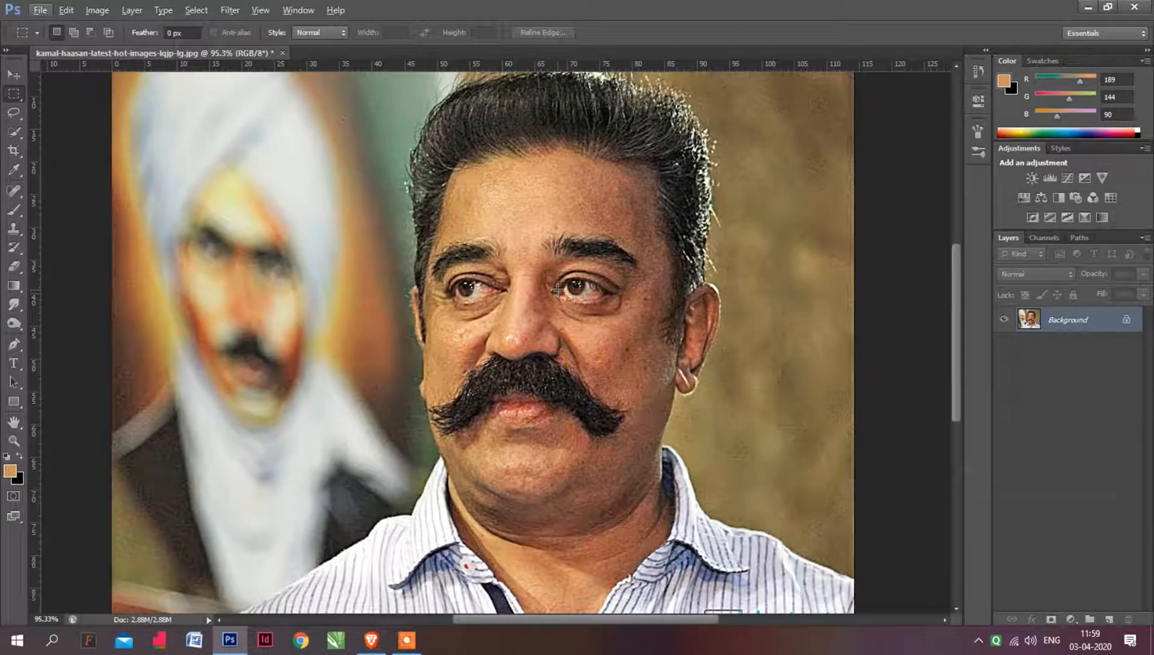
pyautogui.click(229, 13)
pyautogui.click(234, 11)
pyautogui.click(237, 9)
pyautogui.click(250, 122)
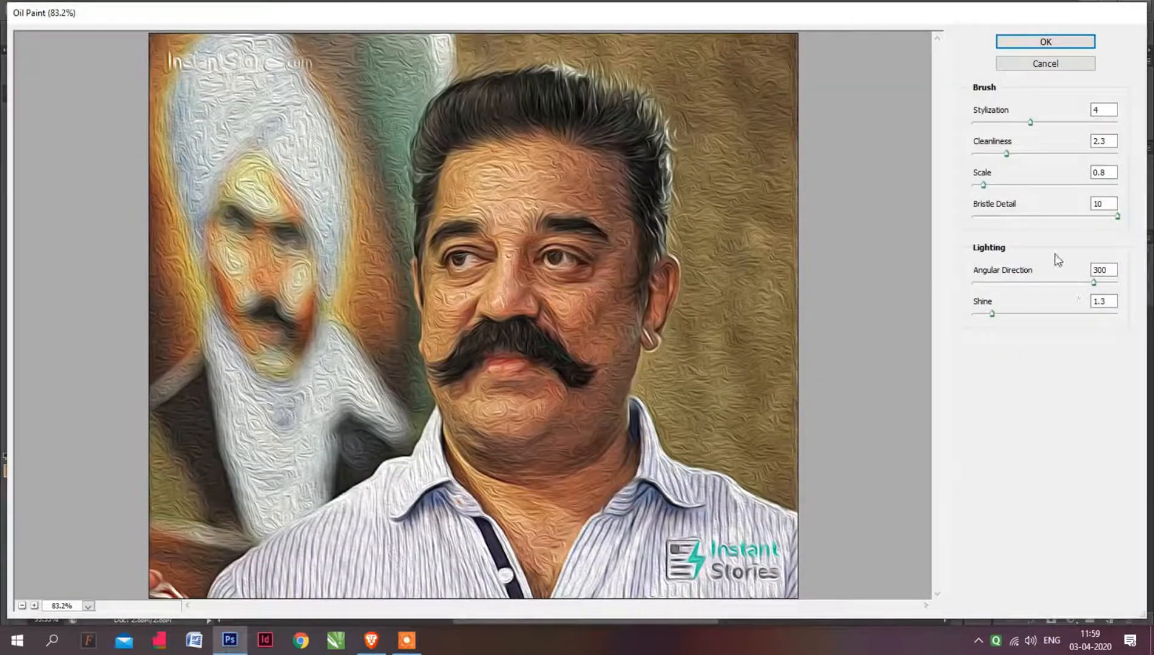
pyautogui.moveTo(992, 313); pyautogui.dragTo(938, 302)
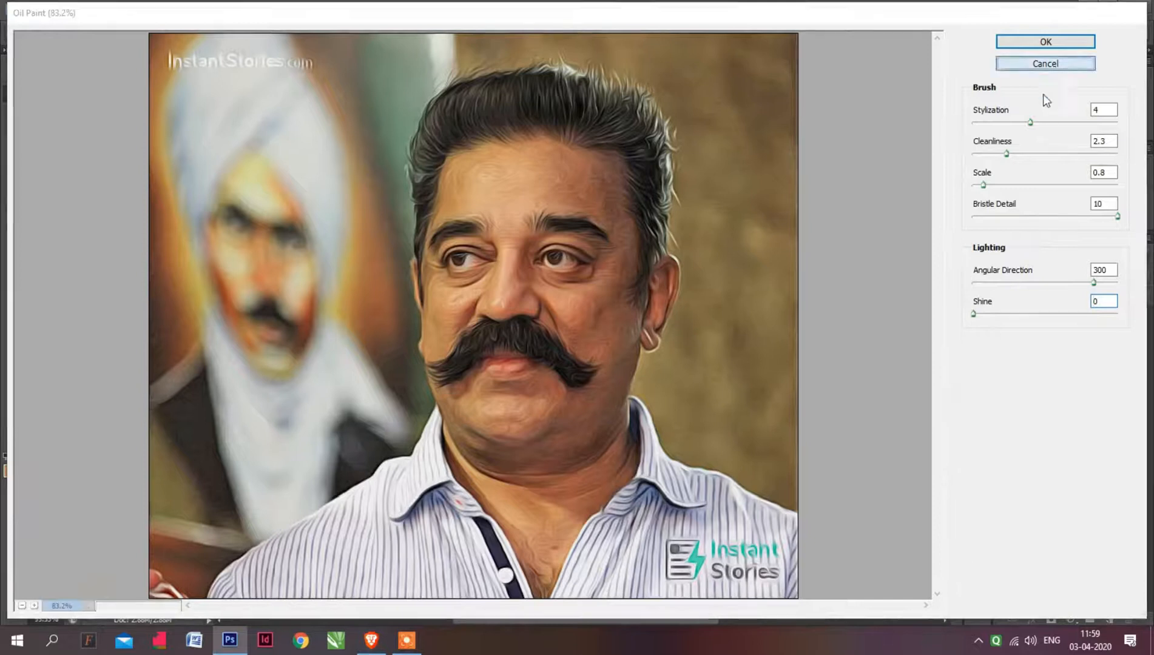
pyautogui.click(1045, 64)
pyautogui.click(233, 9)
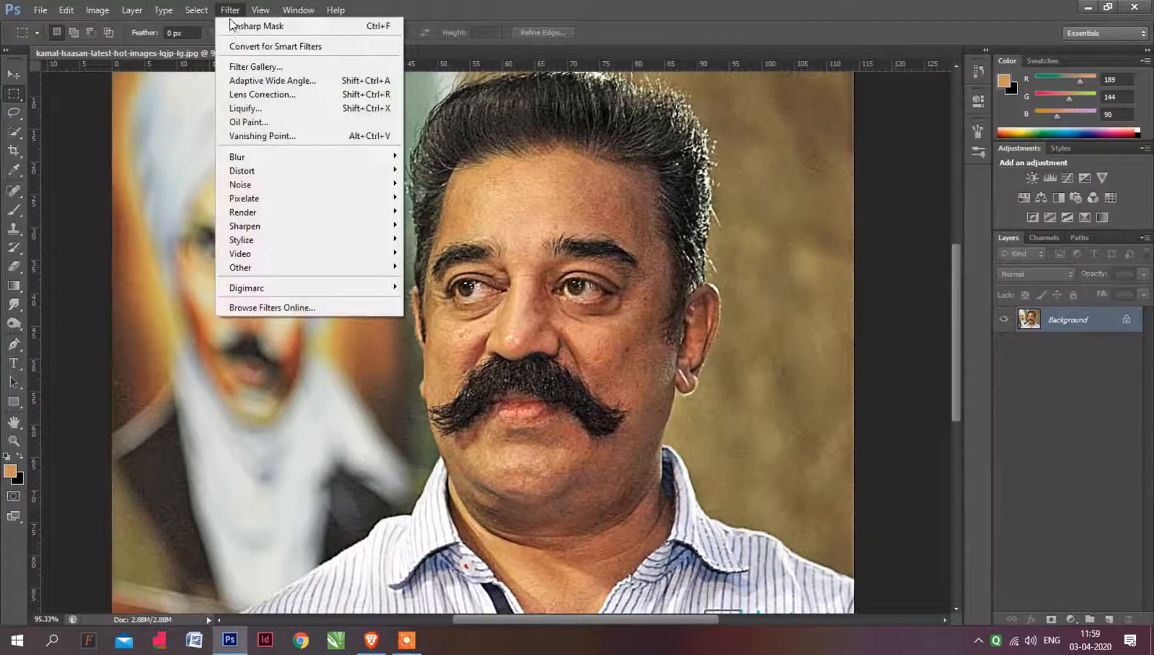
pyautogui.click(243, 108)
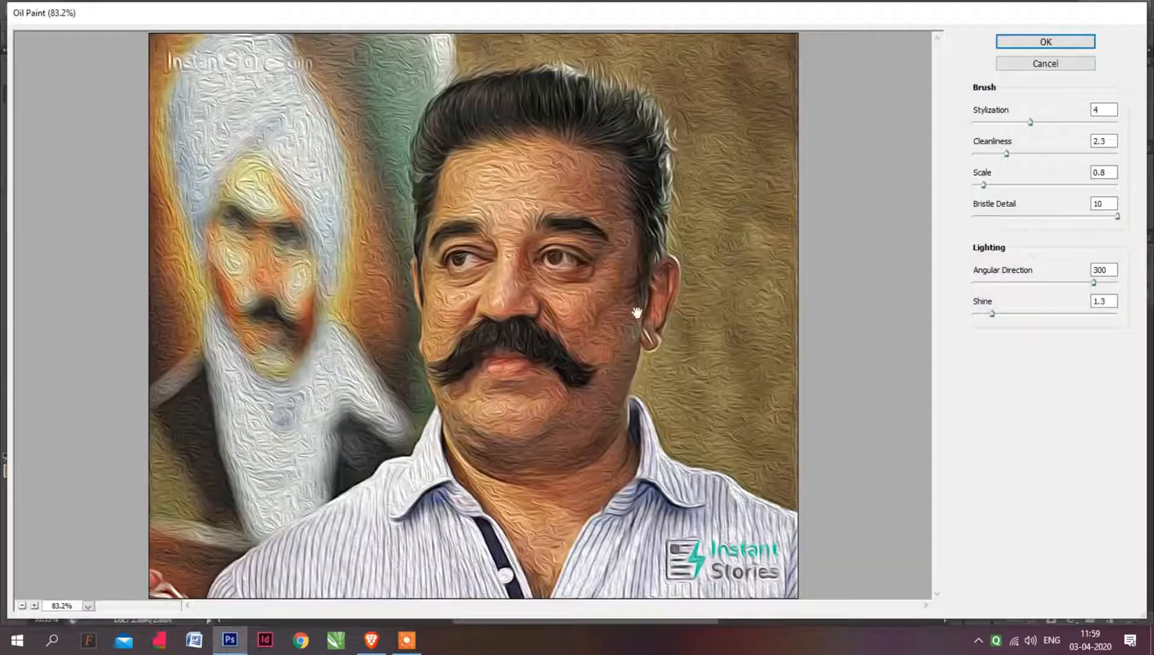
pyautogui.moveTo(991, 314); pyautogui.dragTo(959, 325)
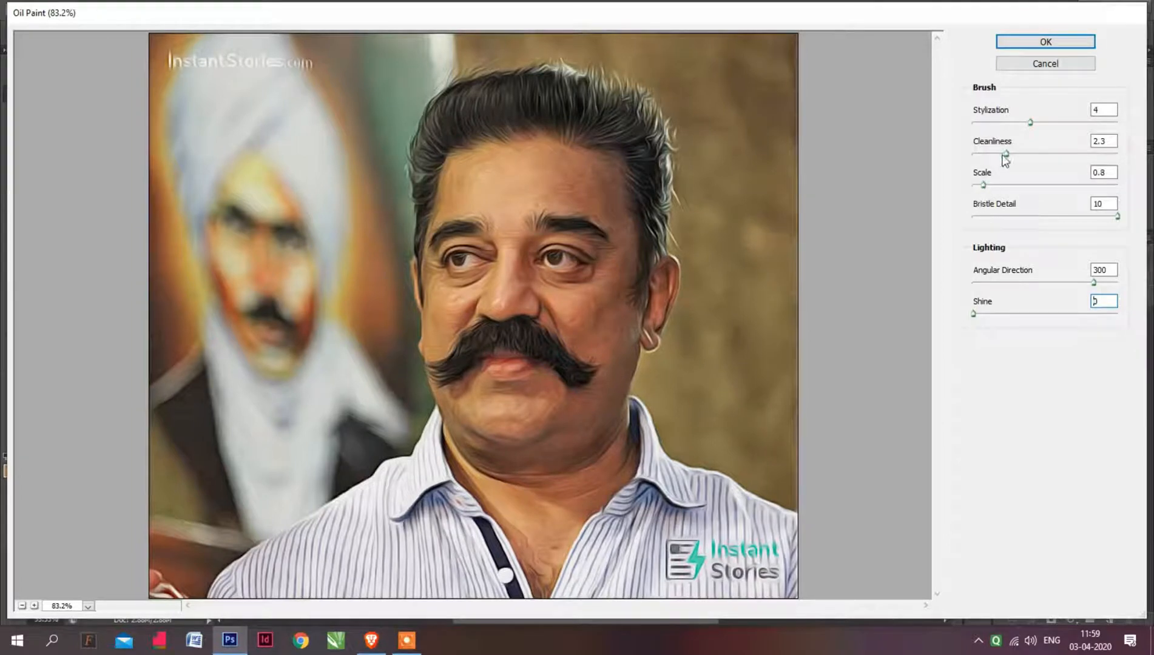
pyautogui.moveTo(1030, 122); pyautogui.dragTo(1118, 123)
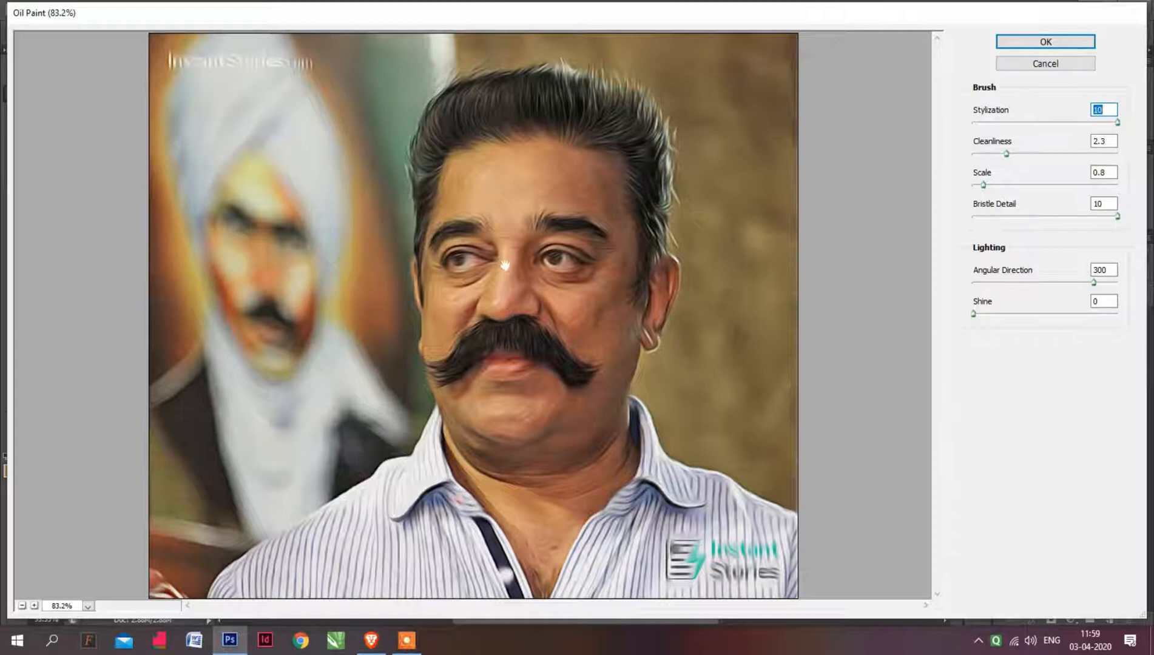
pyautogui.click(1051, 62)
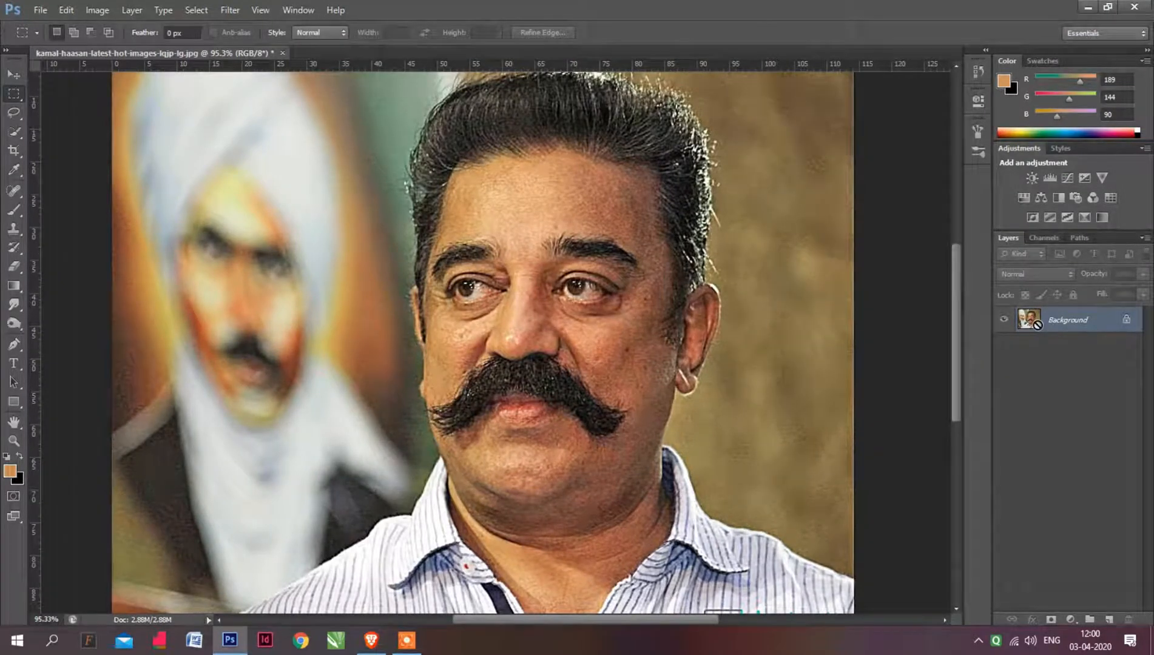
# Duplicate the photo layer twice and apply an Oil Paint filter with Shine 0 to the uppermost copy
pyautogui.hotkey('ctrl', 'j')
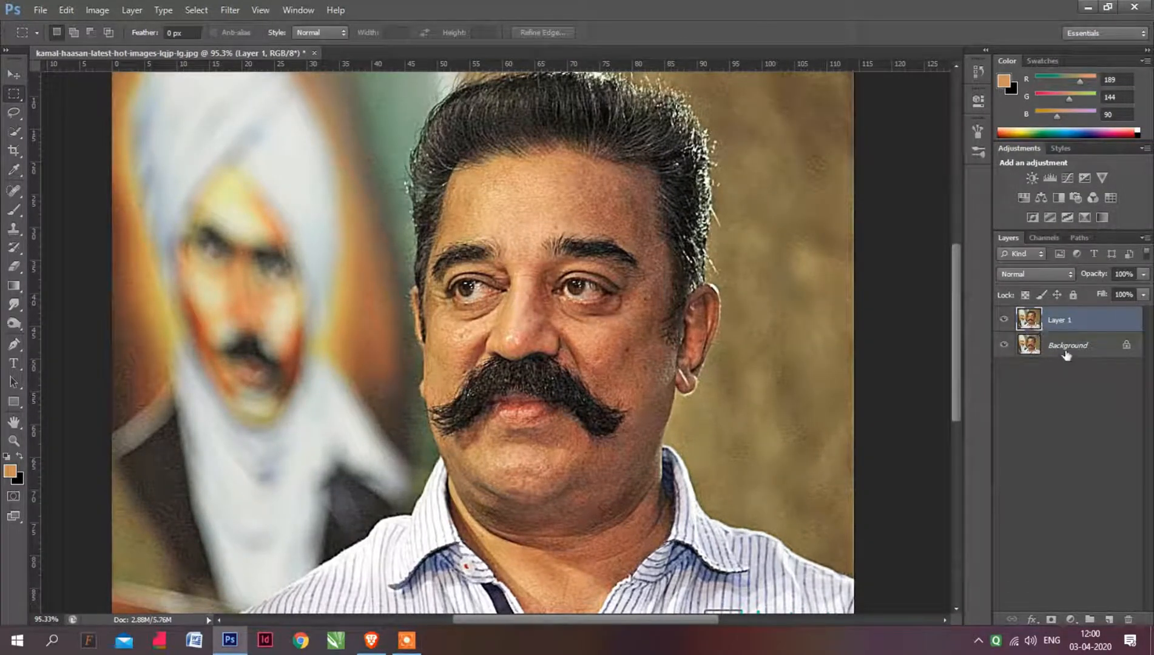
pyautogui.hotkey('ctrl', 'j')
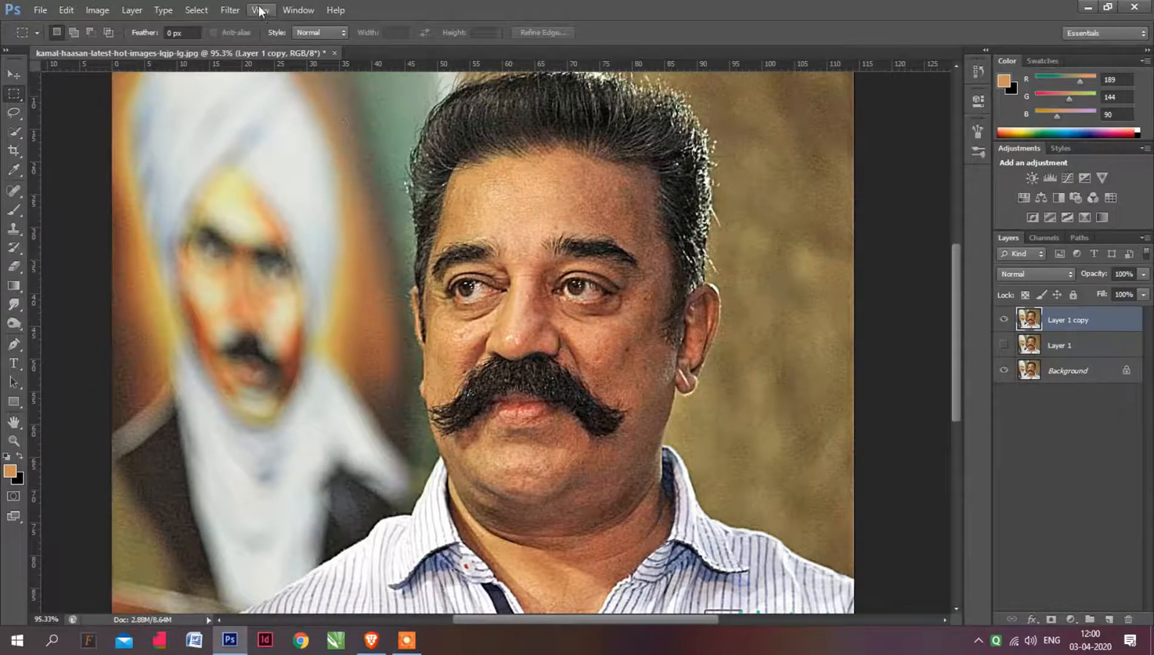
pyautogui.click(229, 10)
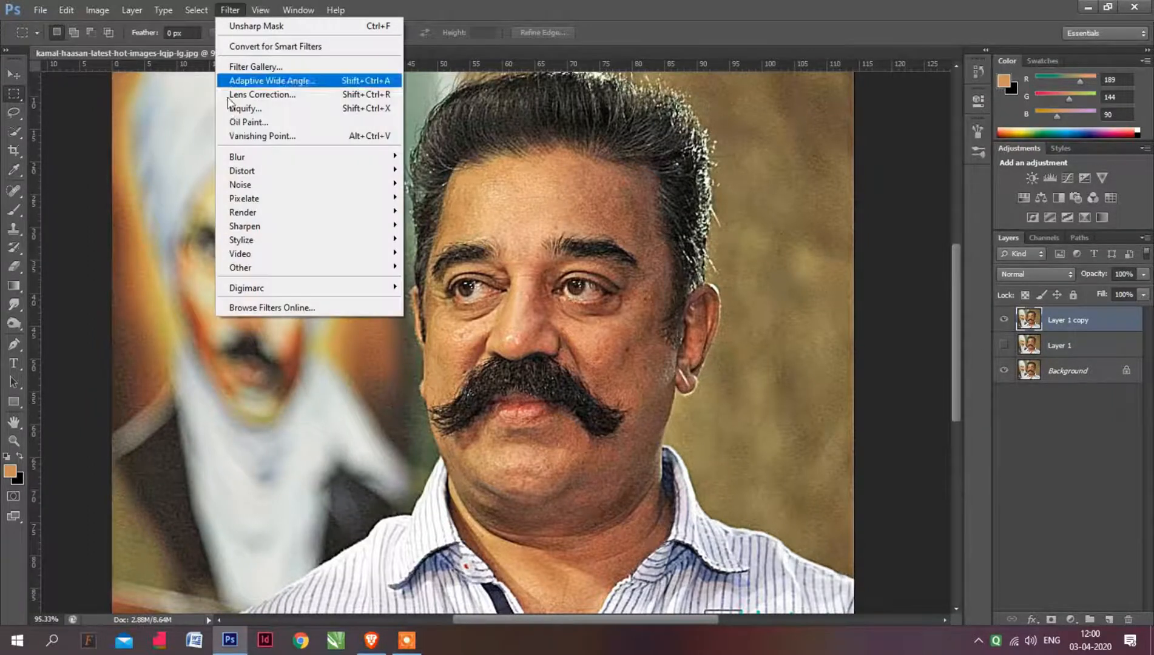
pyautogui.click(254, 123)
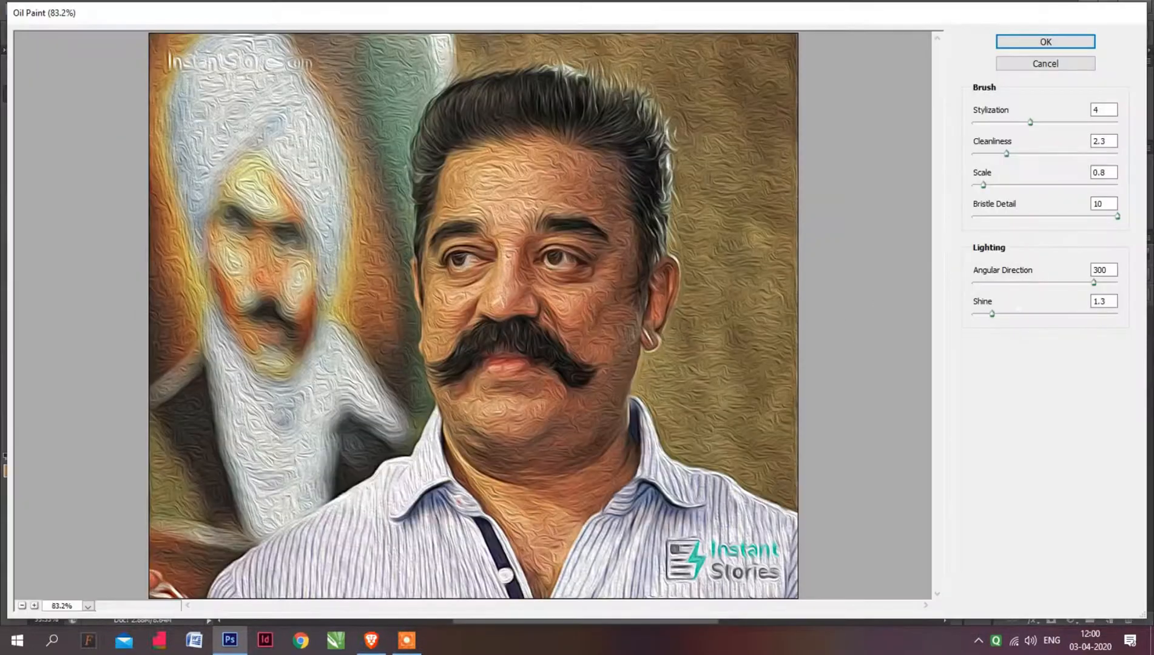
pyautogui.moveTo(993, 321); pyautogui.dragTo(948, 322)
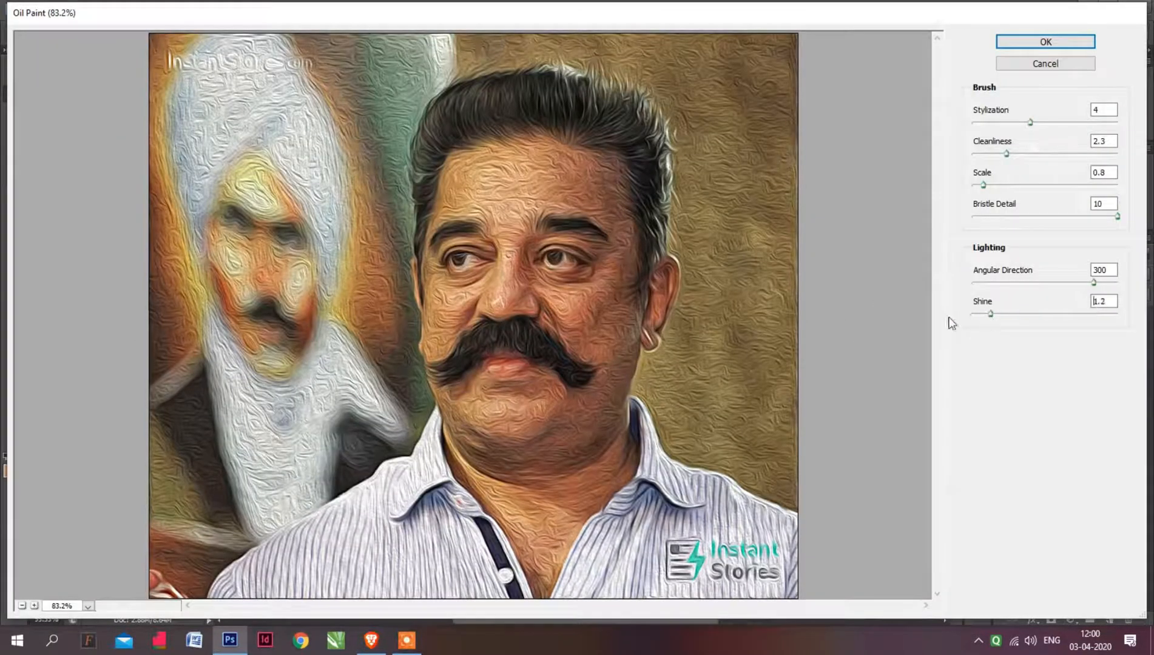
pyautogui.click(1029, 121)
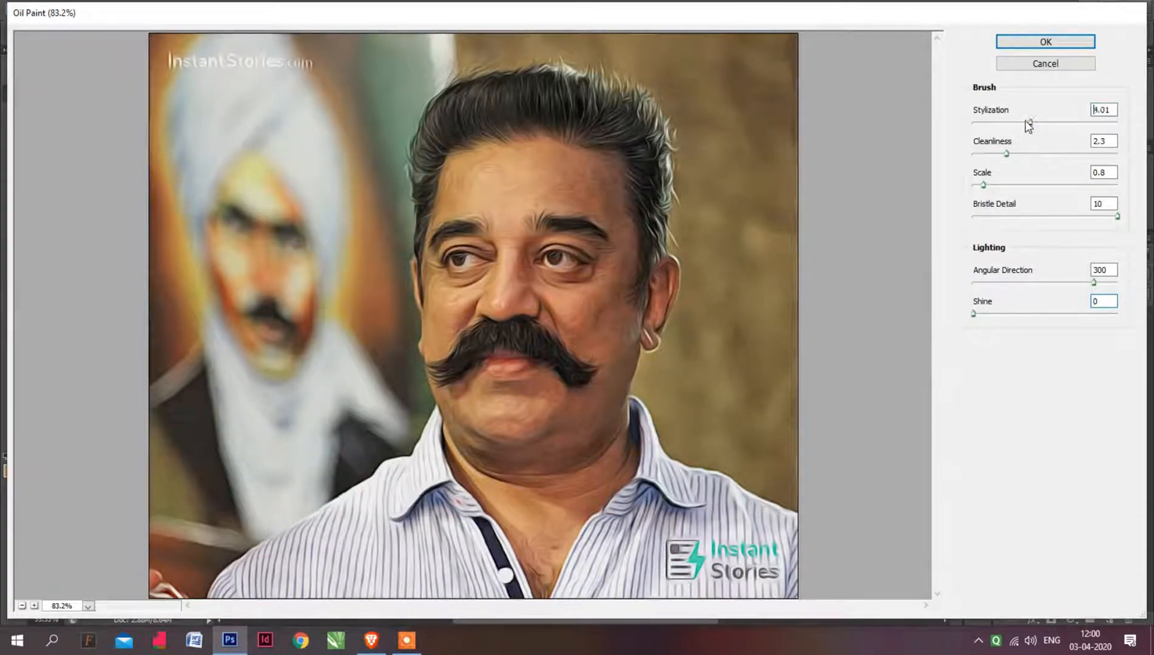
pyautogui.moveTo(1014, 120)
pyautogui.mouseDown()
pyautogui.moveTo(1138, 133)
pyautogui.moveTo(1001, 128)
pyautogui.moveTo(1034, 123)
pyautogui.mouseUp()
pyautogui.moveTo(975, 314)
pyautogui.mouseDown()
pyautogui.moveTo(991, 314)
pyautogui.moveTo(971, 320)
pyautogui.mouseUp()
pyautogui.click(1045, 41)
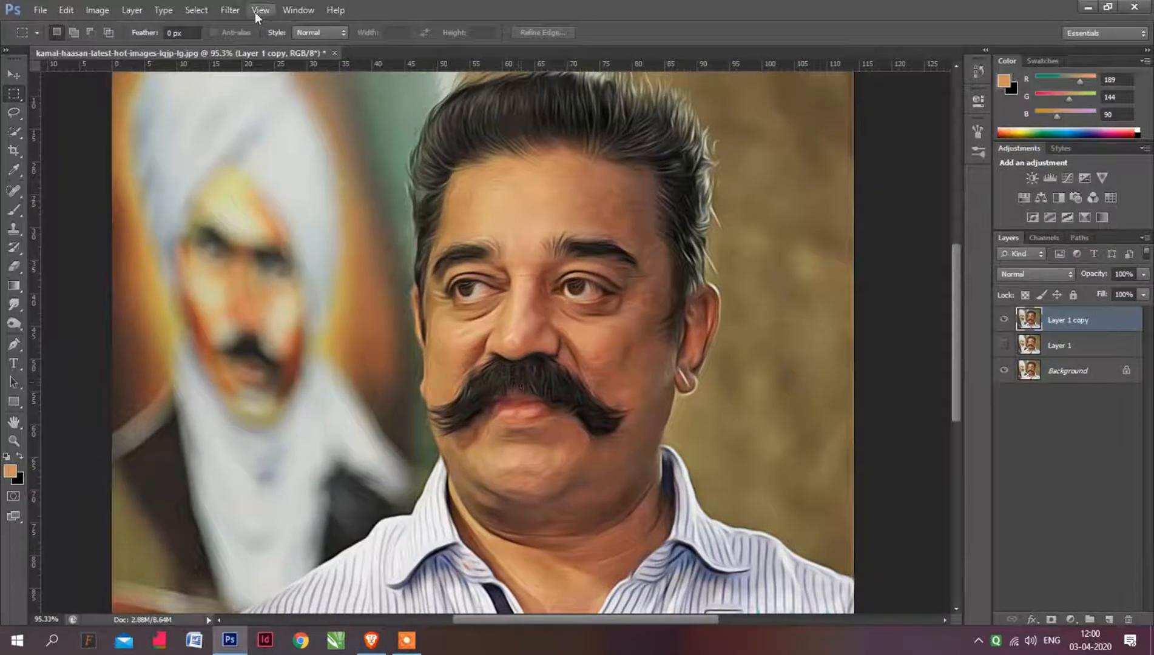
pyautogui.click(230, 9)
pyautogui.click(262, 67)
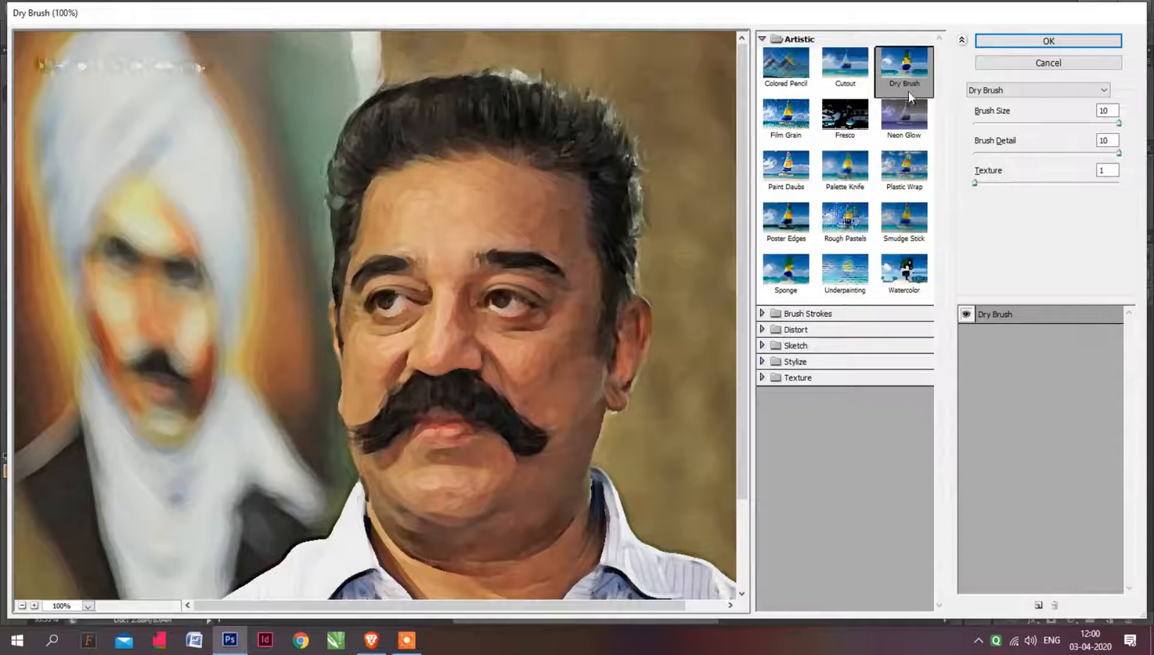
pyautogui.moveTo(1119, 124); pyautogui.dragTo(943, 131)
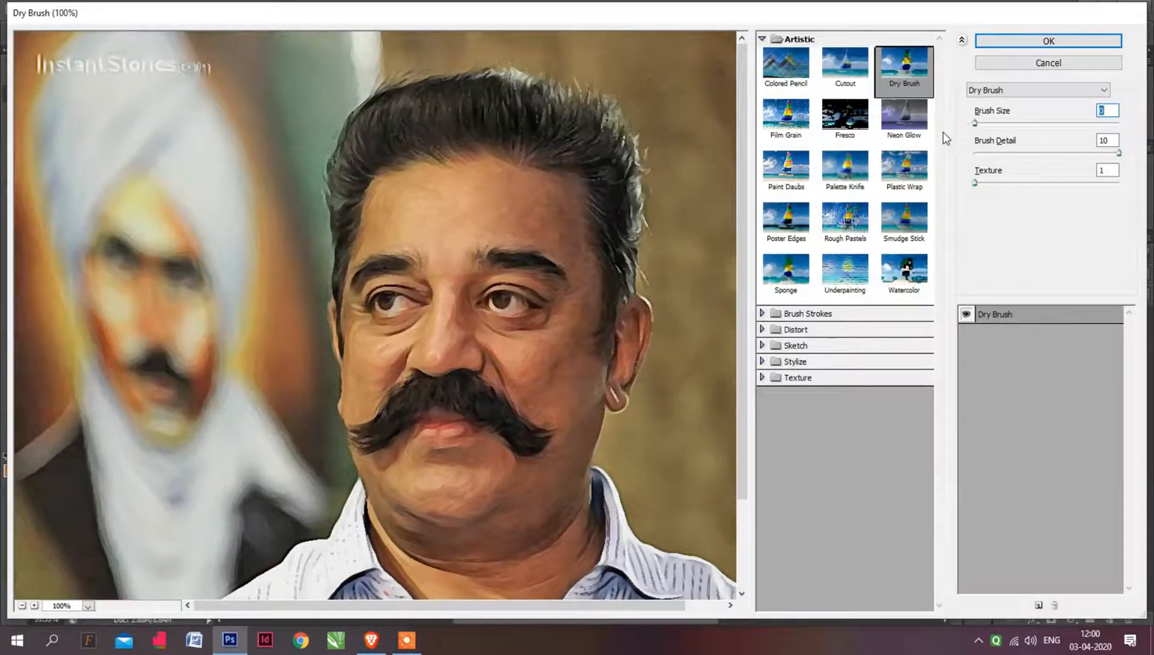
pyautogui.click(1092, 61)
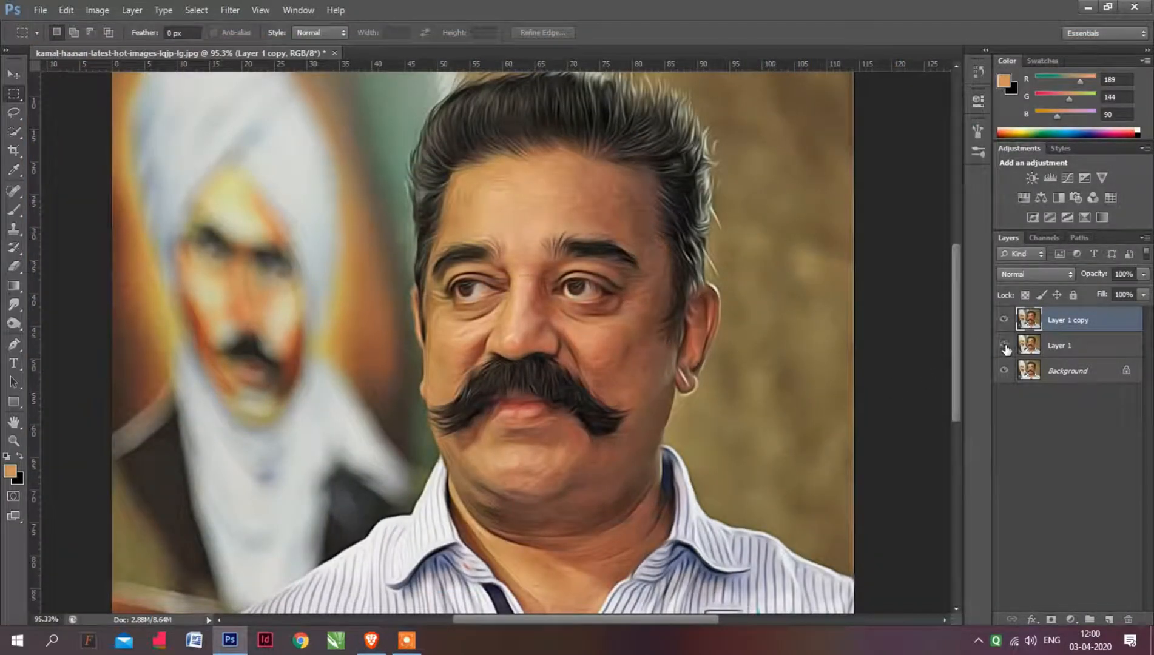
# Make Layer 1 visible and erase the oil-paint effect over both of the man's eyes on Layer 1 copy with a 45 px eraser
pyautogui.click(1041, 346)
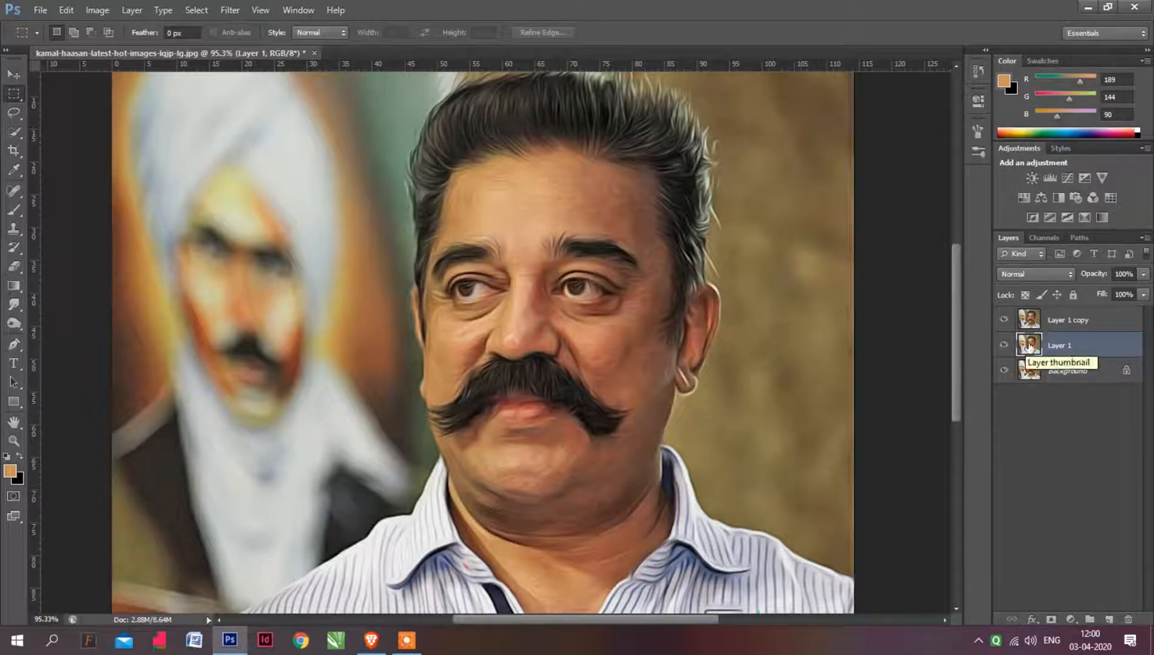
pyautogui.click(1038, 322)
pyautogui.scroll(5, 454, 285)
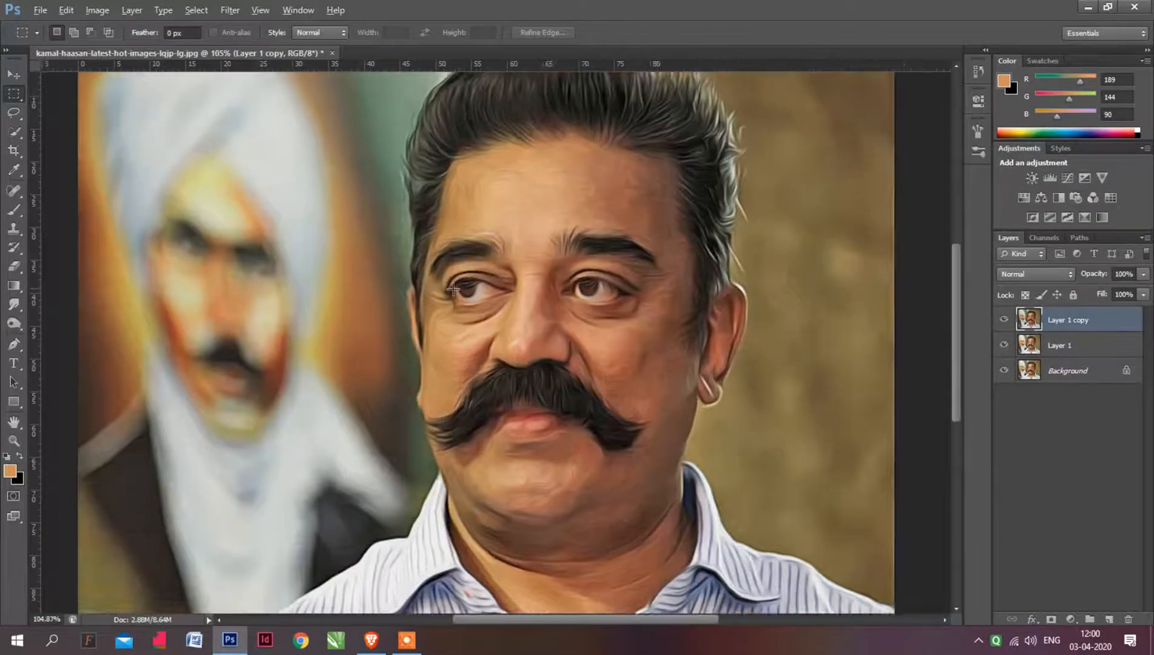
pyautogui.scroll(-1, 341, 271)
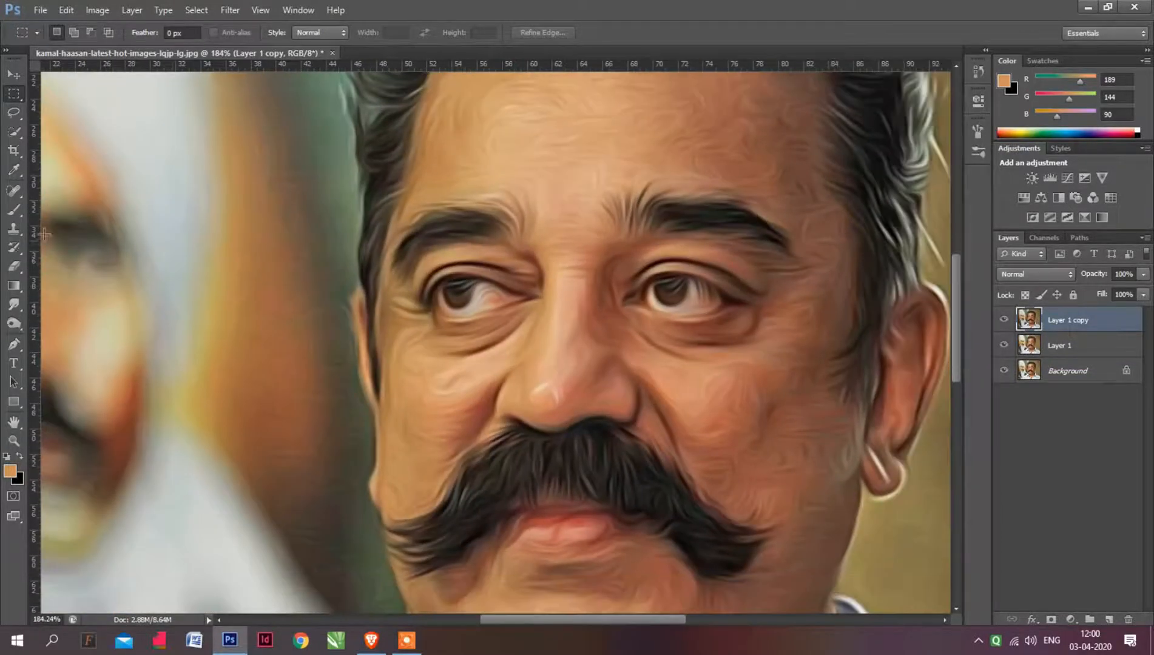
pyautogui.click(19, 268)
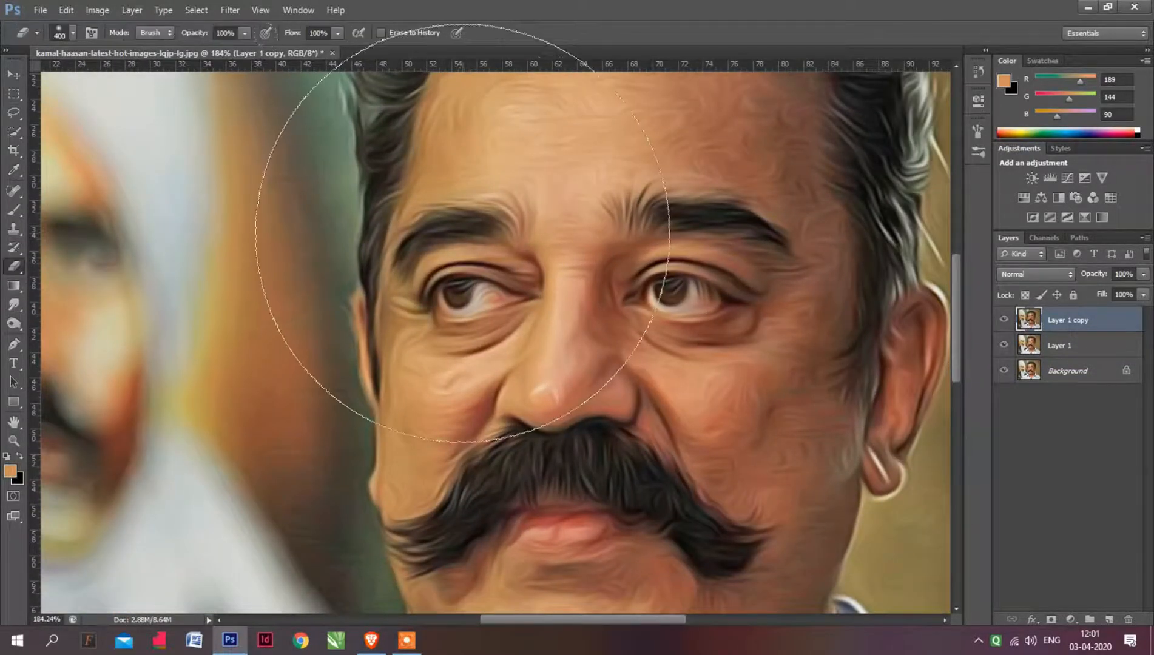
pyautogui.press('[')
pyautogui.press('[')
pyautogui.press('[')
pyautogui.press('[')
pyautogui.press('[')
pyautogui.press('[')
pyautogui.press('[')
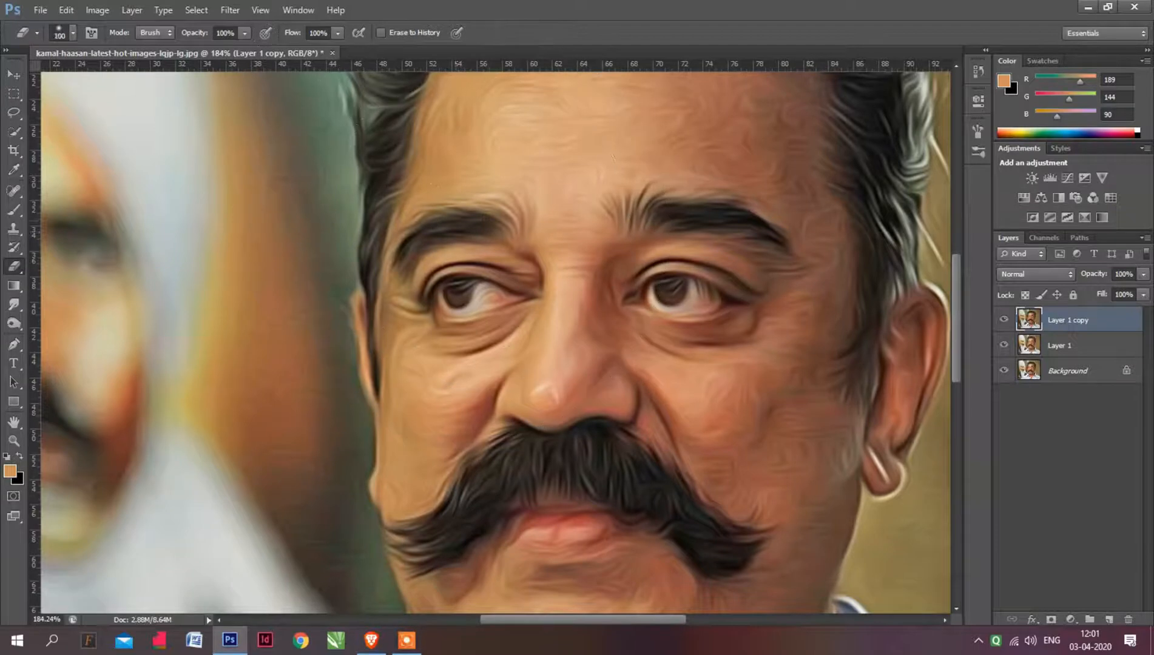
pyautogui.moveTo(456, 284); pyautogui.dragTo(485, 293)
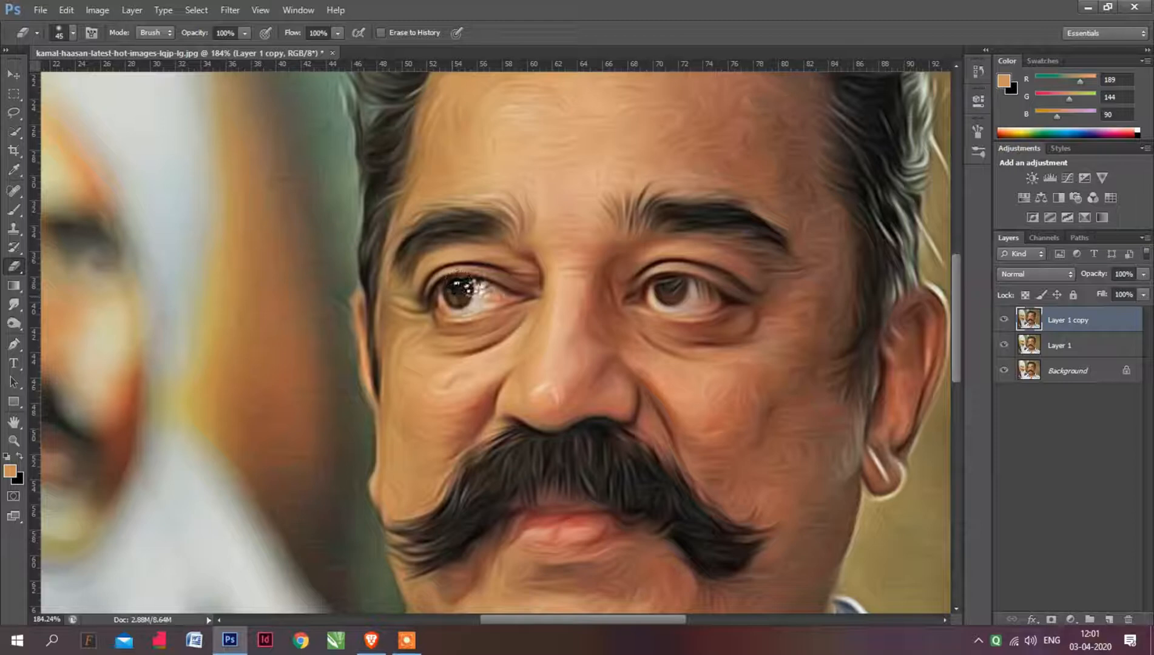
pyautogui.moveTo(653, 296); pyautogui.dragTo(703, 288)
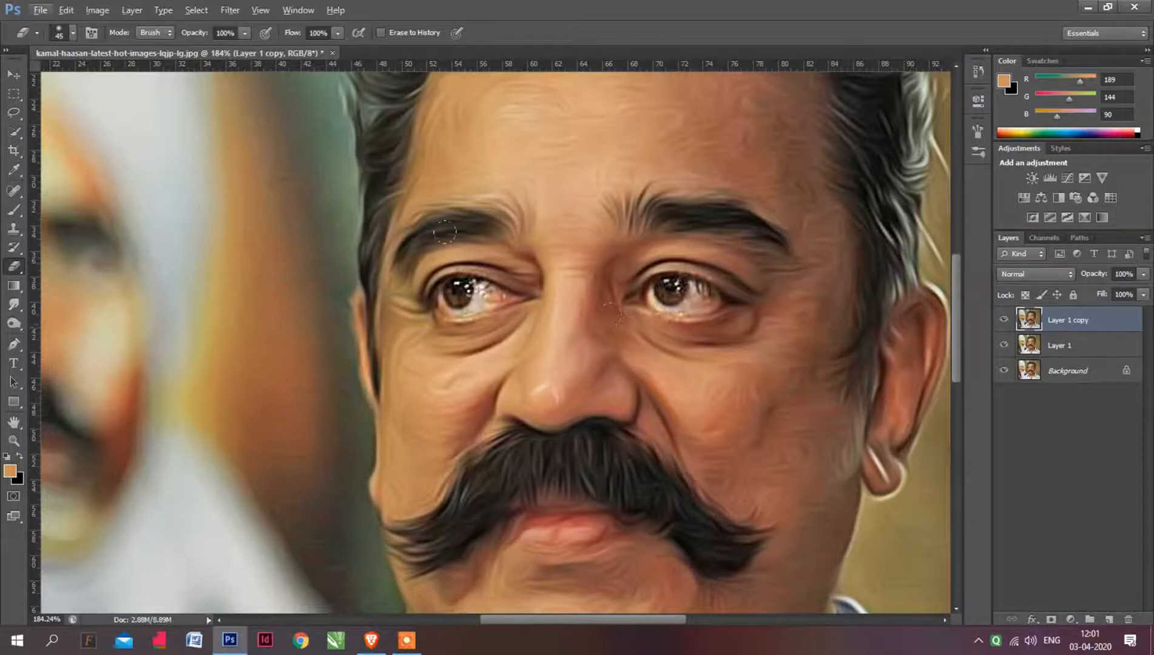
pyautogui.scroll(-2, 509, 287)
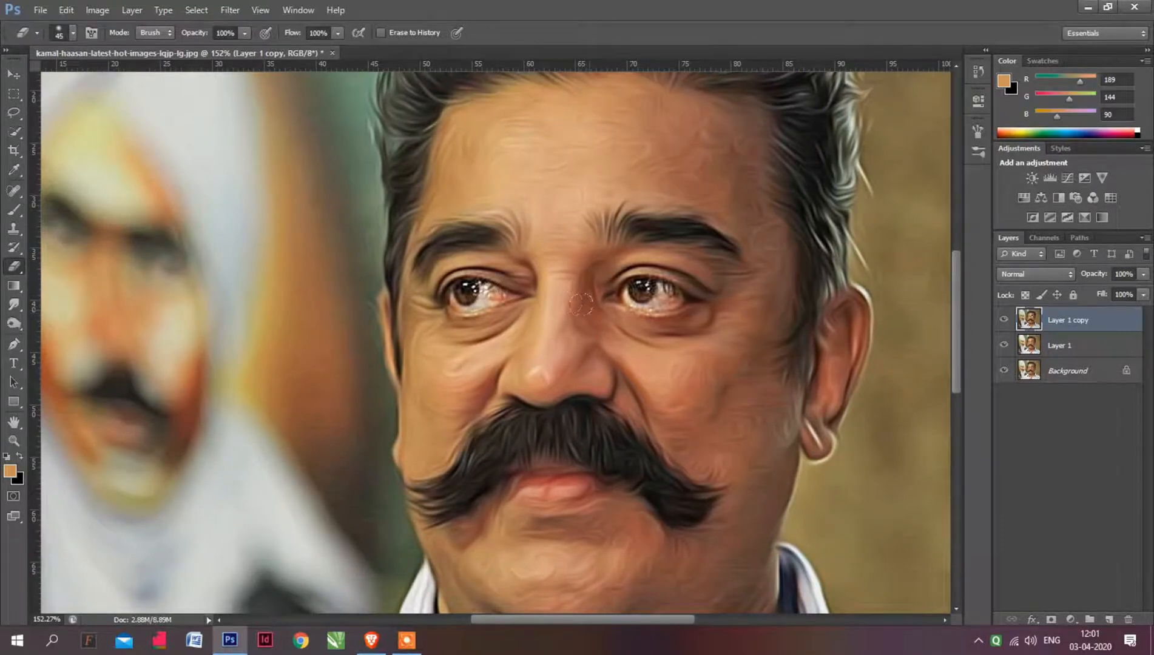
pyautogui.scroll(1, 492, 359)
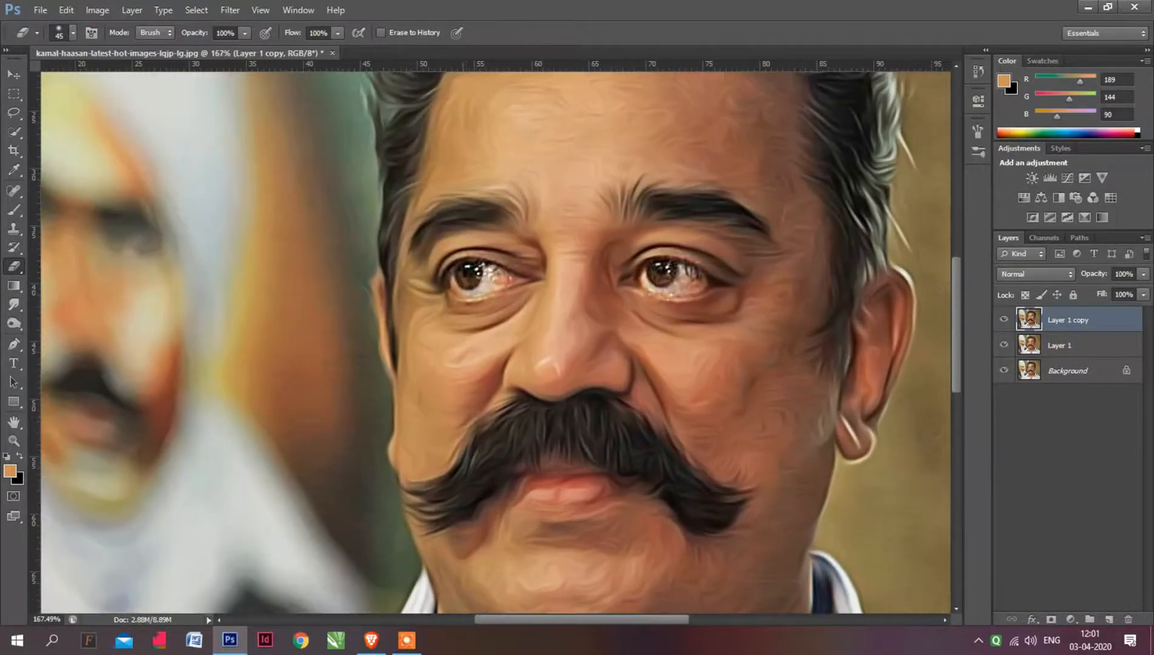
pyautogui.scroll(-1, 491, 377)
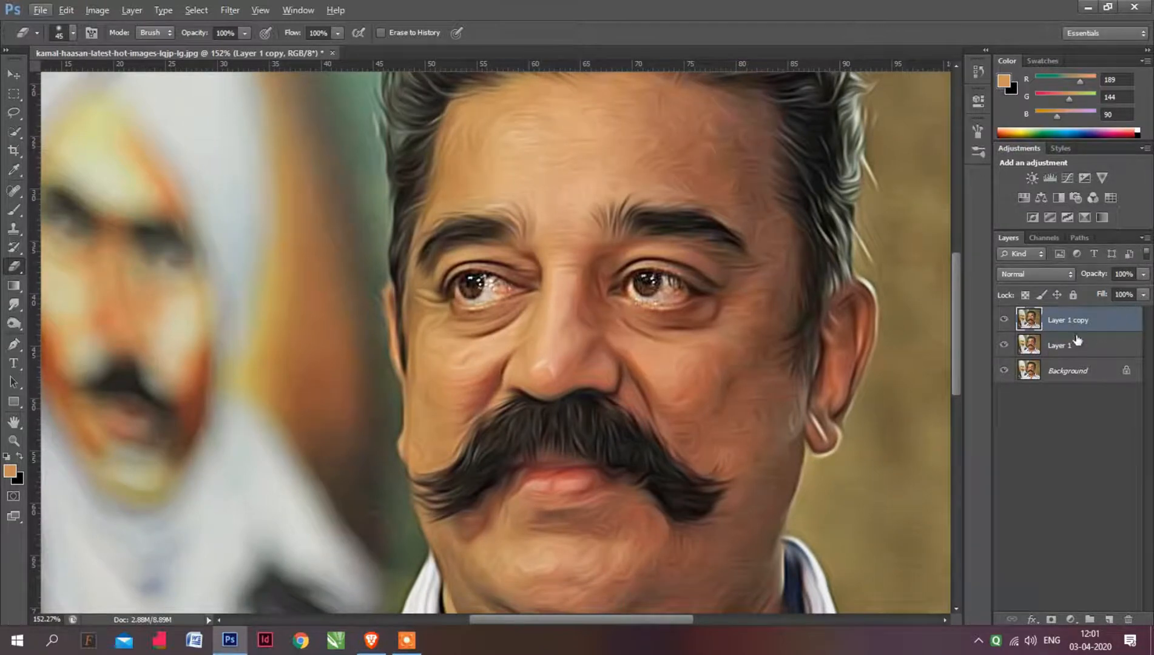
# Start smudging the man's forehead on Layer 1 copy with the Smudge tool, reducing its brush to 60 px
pyautogui.click(13, 304)
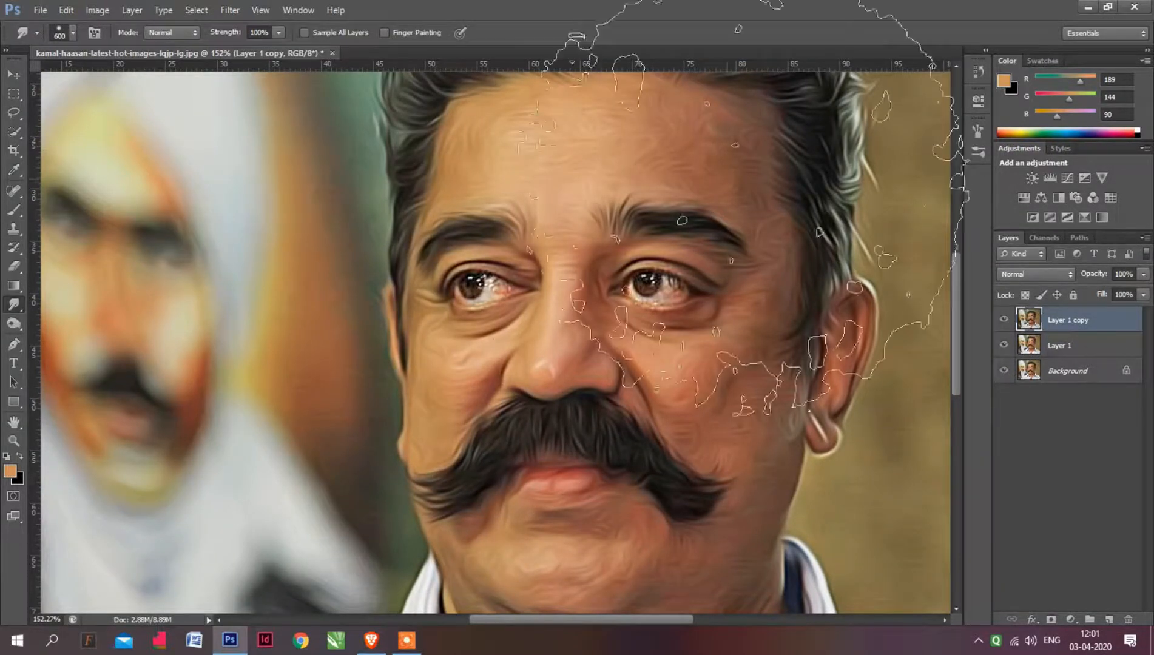
pyautogui.press('[')
pyautogui.press('[')
pyautogui.press('[')
pyautogui.press('[')
pyautogui.press('[')
pyautogui.press('[')
pyautogui.press('[')
pyautogui.press('[')
pyautogui.press('[')
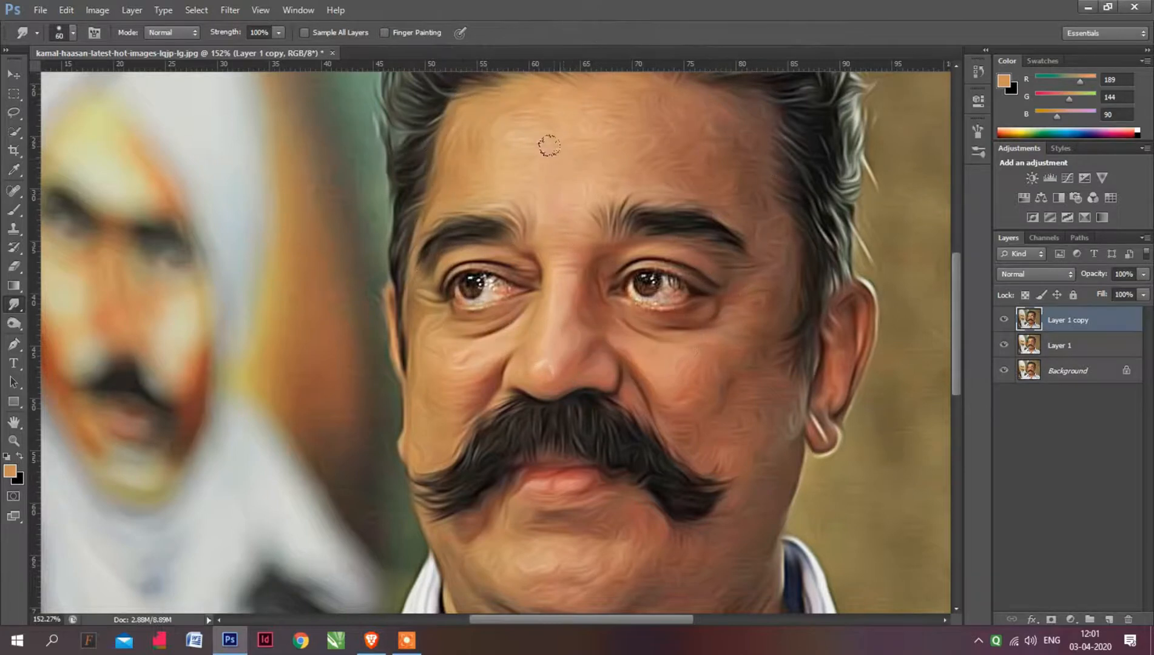
pyautogui.moveTo(494, 218); pyautogui.dragTo(451, 303)
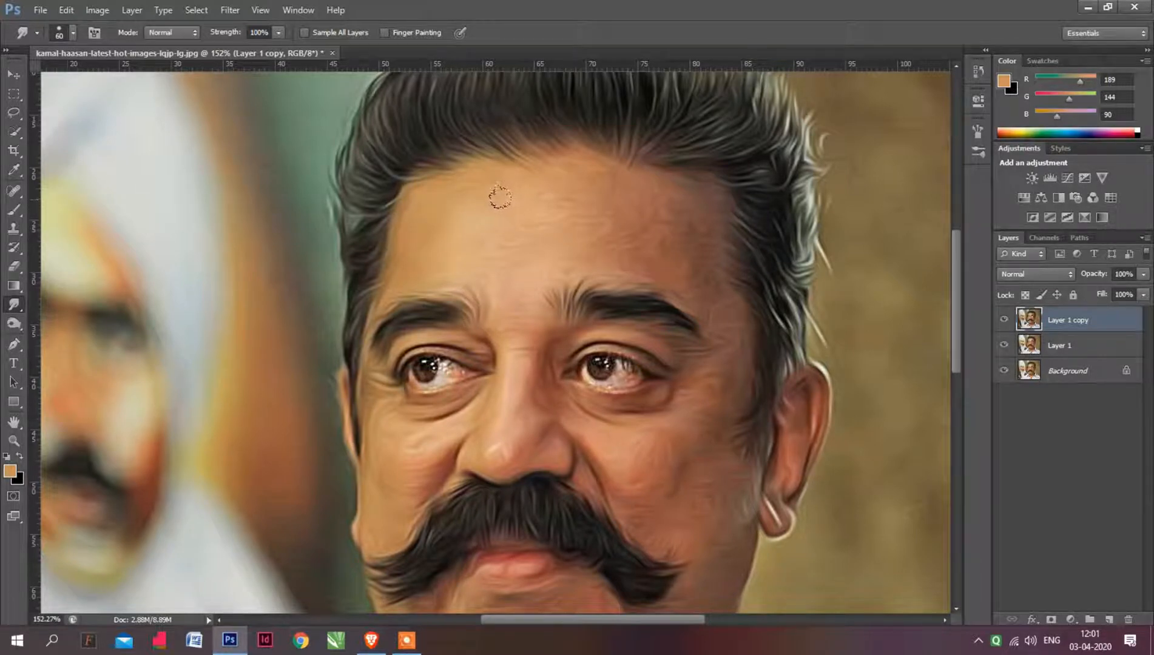
# Smooth the oil-paint texture across the forehead down to the brows with a 45 px Smudge brush at 100% strength
pyautogui.press(']')
pyautogui.press(']')
pyautogui.moveTo(435, 193)
pyautogui.mouseDown()
pyautogui.moveTo(459, 216)
pyautogui.moveTo(580, 184)
pyautogui.mouseUp()
pyautogui.hotkey('ctrl', 'z')
pyautogui.press('[')
pyautogui.moveTo(650, 240)
pyautogui.mouseDown()
pyautogui.moveTo(692, 228)
pyautogui.moveTo(666, 211)
pyautogui.moveTo(673, 230)
pyautogui.moveTo(644, 190)
pyautogui.mouseUp()
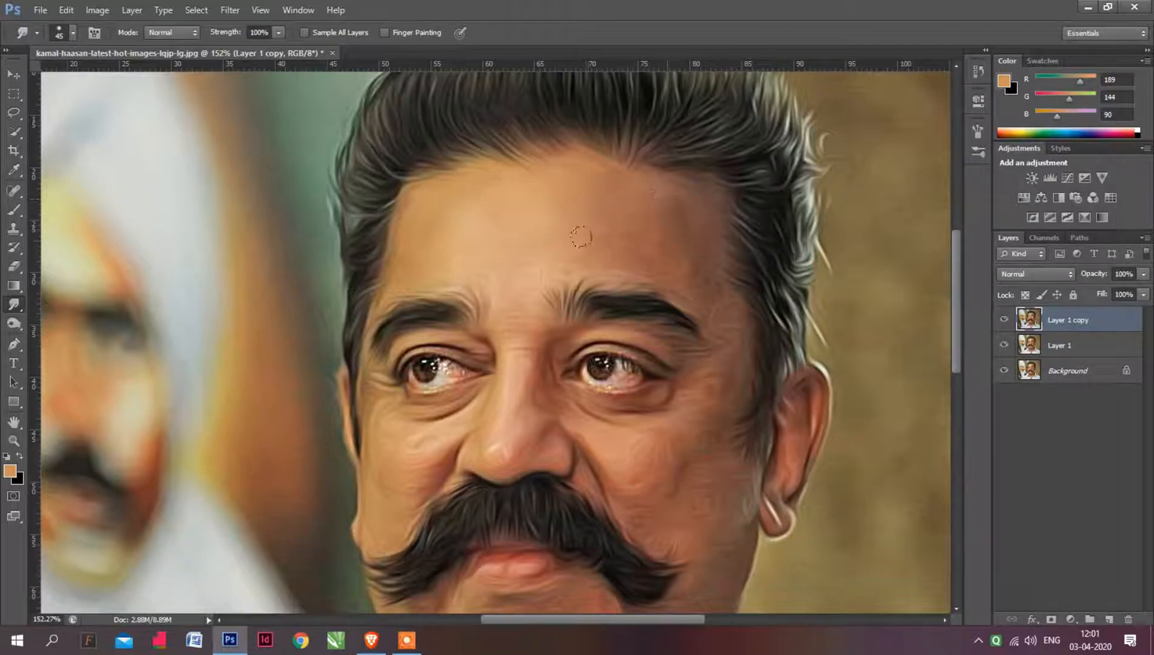
pyautogui.scroll(-2, 550, 219)
pyautogui.moveTo(493, 245)
pyautogui.mouseDown()
pyautogui.moveTo(475, 218)
pyautogui.moveTo(536, 202)
pyautogui.mouseUp()
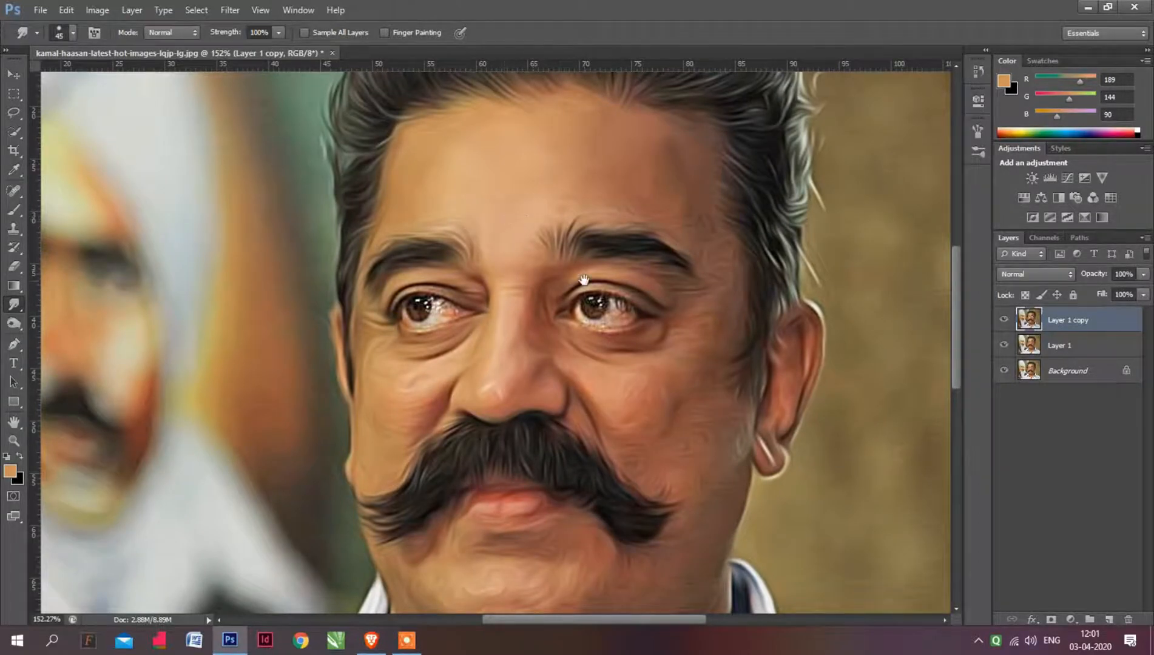
# Smudge the nose and the skin beneath the eye nearest the visible ear with a 30 px brush
pyautogui.moveTo(584, 280); pyautogui.dragTo(614, 206)
pyautogui.press('[')
pyautogui.press('[')
pyautogui.press('[')
pyautogui.moveTo(535, 255)
pyautogui.mouseDown()
pyautogui.moveTo(531, 283)
pyautogui.moveTo(544, 229)
pyautogui.moveTo(529, 297)
pyautogui.moveTo(568, 313)
pyautogui.moveTo(546, 320)
pyautogui.moveTo(529, 303)
pyautogui.mouseUp()
pyautogui.moveTo(664, 316)
pyautogui.mouseDown()
pyautogui.moveTo(632, 307)
pyautogui.moveTo(662, 320)
pyautogui.moveTo(643, 306)
pyautogui.moveTo(657, 301)
pyautogui.moveTo(652, 315)
pyautogui.moveTo(680, 343)
pyautogui.moveTo(679, 309)
pyautogui.mouseUp()
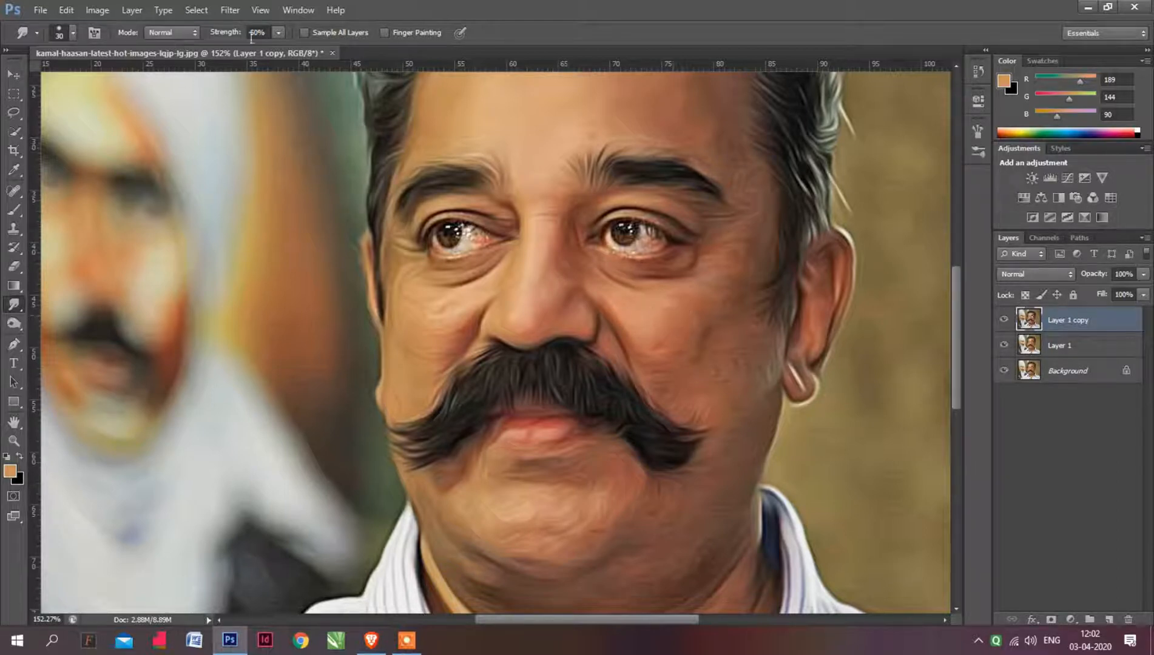
# Smooth the cheek, jaw and temple on the visible-ear side with a 40 px Smudge brush at 50% strength
pyautogui.moveTo(680, 349)
pyautogui.mouseDown()
pyautogui.moveTo(683, 325)
pyautogui.moveTo(705, 313)
pyautogui.mouseUp()
pyautogui.press(']')
pyautogui.moveTo(650, 351)
pyautogui.mouseDown()
pyautogui.moveTo(626, 304)
pyautogui.moveTo(677, 353)
pyautogui.moveTo(643, 318)
pyautogui.moveTo(659, 337)
pyautogui.moveTo(702, 340)
pyautogui.moveTo(733, 274)
pyautogui.moveTo(708, 287)
pyautogui.moveTo(719, 266)
pyautogui.moveTo(688, 280)
pyautogui.moveTo(717, 264)
pyautogui.moveTo(708, 276)
pyautogui.moveTo(729, 279)
pyautogui.moveTo(717, 337)
pyautogui.moveTo(701, 346)
pyautogui.moveTo(740, 343)
pyautogui.moveTo(736, 375)
pyautogui.moveTo(705, 422)
pyautogui.moveTo(714, 368)
pyautogui.moveTo(686, 392)
pyautogui.moveTo(674, 377)
pyautogui.moveTo(658, 382)
pyautogui.moveTo(671, 399)
pyautogui.moveTo(692, 346)
pyautogui.moveTo(683, 356)
pyautogui.moveTo(749, 364)
pyautogui.moveTo(733, 434)
pyautogui.moveTo(745, 460)
pyautogui.moveTo(726, 487)
pyautogui.moveTo(712, 480)
pyautogui.moveTo(708, 447)
pyautogui.moveTo(688, 466)
pyautogui.mouseUp()
pyautogui.moveTo(732, 266); pyautogui.dragTo(721, 334)
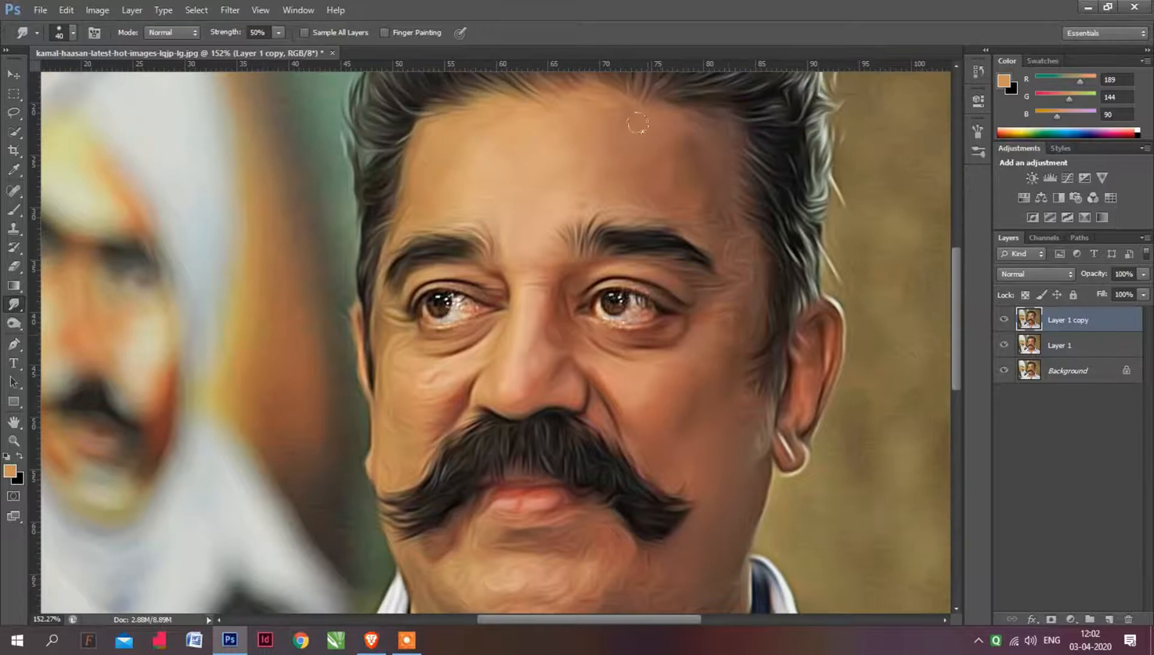
pyautogui.moveTo(655, 173)
pyautogui.mouseDown()
pyautogui.moveTo(683, 198)
pyautogui.moveTo(629, 195)
pyautogui.moveTo(678, 190)
pyautogui.moveTo(700, 222)
pyautogui.moveTo(714, 174)
pyautogui.moveTo(706, 154)
pyautogui.moveTo(739, 278)
pyautogui.moveTo(727, 313)
pyautogui.moveTo(744, 274)
pyautogui.moveTo(732, 347)
pyautogui.moveTo(721, 242)
pyautogui.mouseUp()
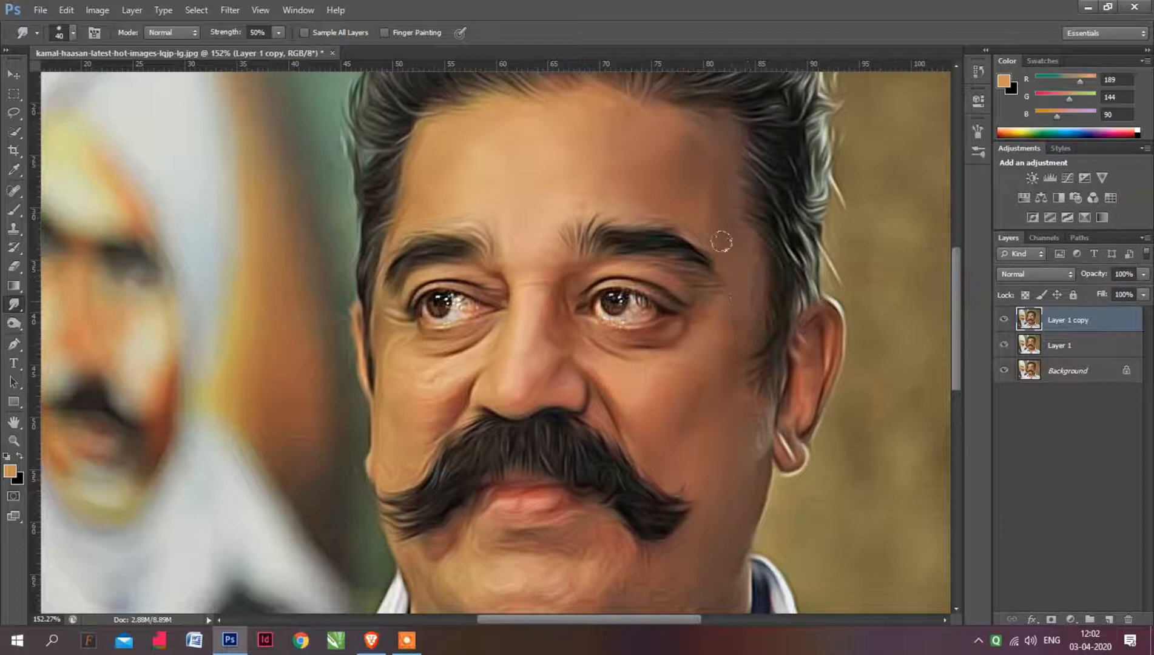
# Smooth the opposite cheek, from under the eye down to the moustache, with a 30 px Smudge brush
pyautogui.scroll(-4, 528, 191)
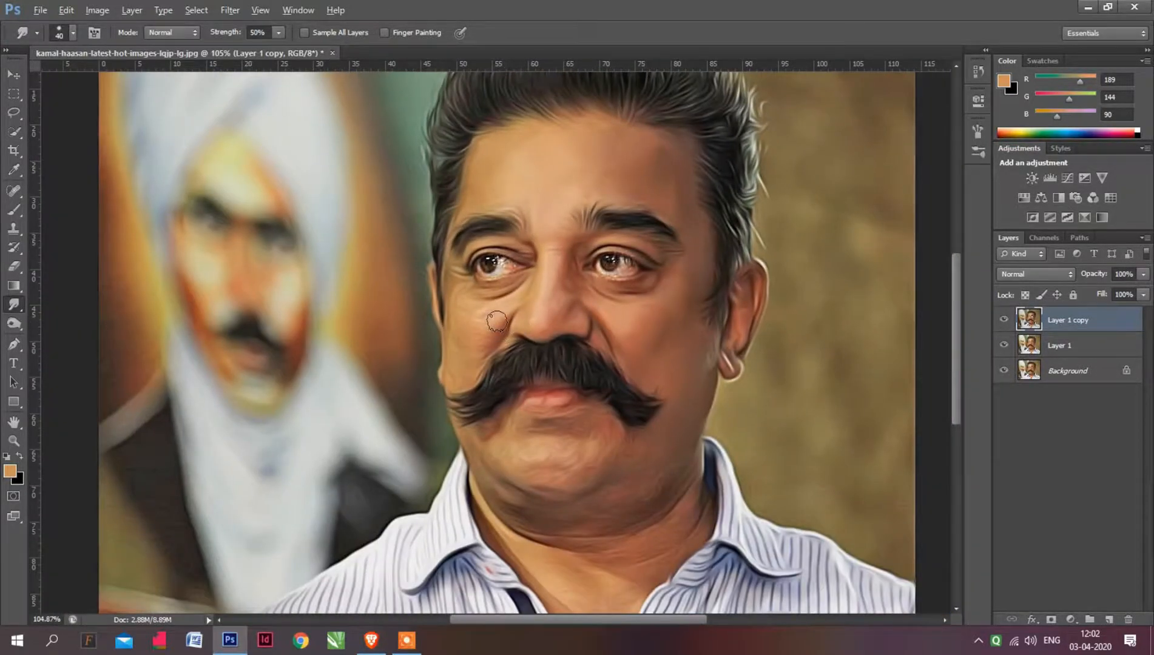
pyautogui.scroll(4, 491, 321)
pyautogui.scroll(2, 440, 345)
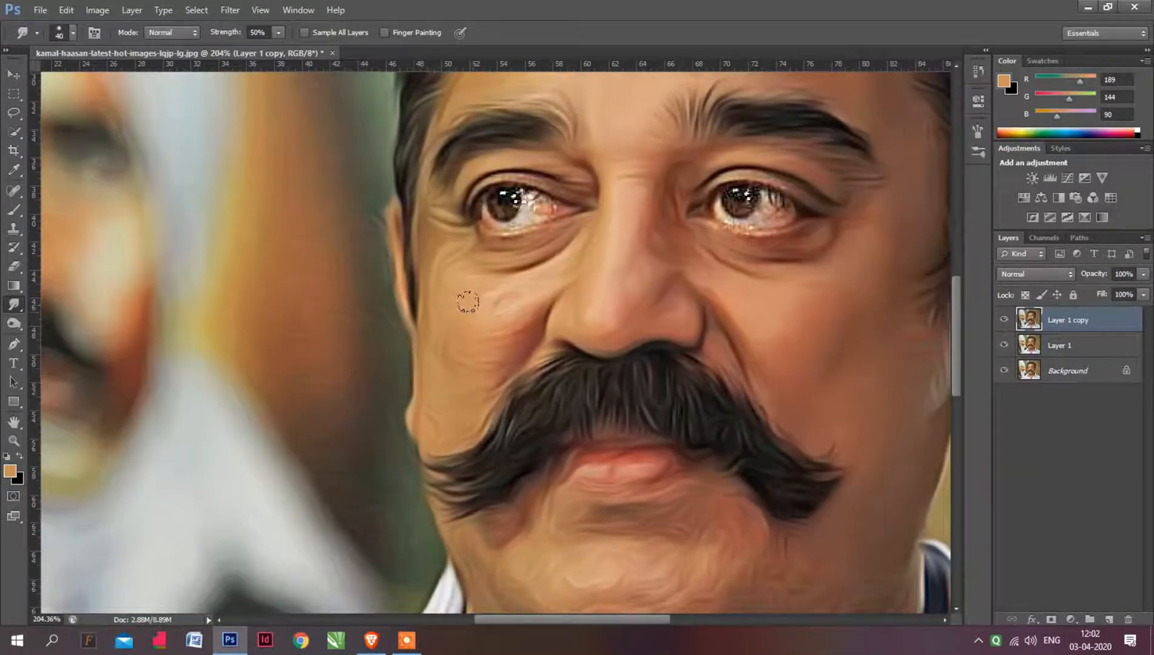
pyautogui.moveTo(438, 291)
pyautogui.mouseDown()
pyautogui.moveTo(489, 309)
pyautogui.moveTo(523, 251)
pyautogui.mouseUp()
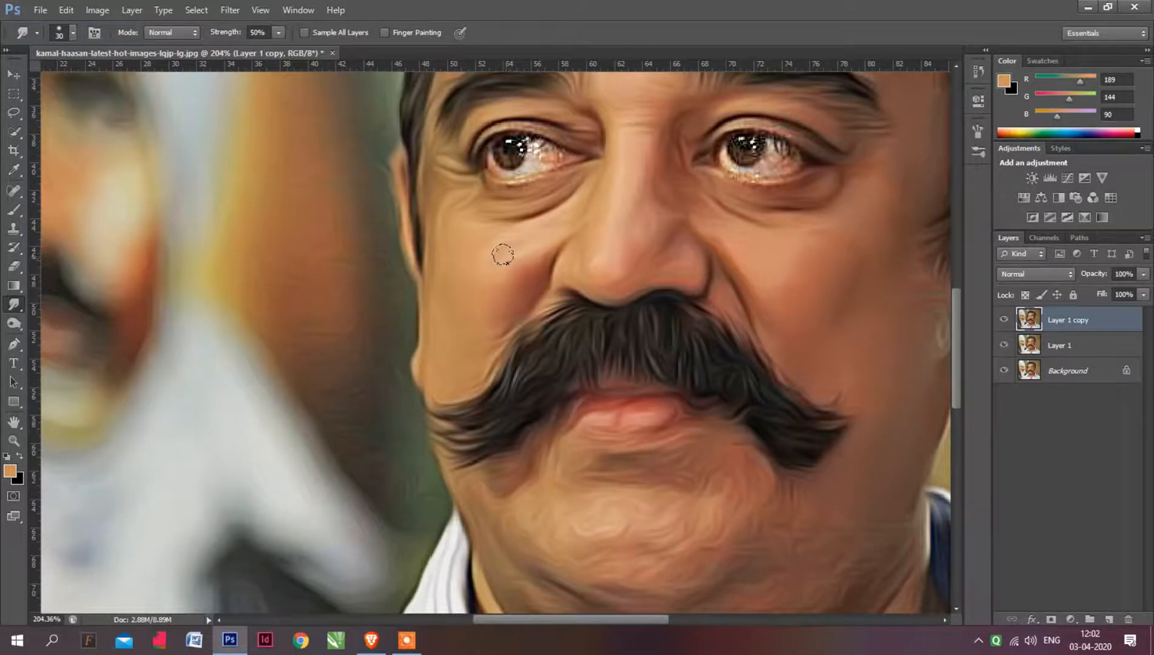
pyautogui.scroll(-1, 448, 242)
pyautogui.scroll(1, 473, 273)
# Blend the chin and the skin below the lower lip with a 30 px Smudge brush at 50% strength
pyautogui.scroll(-2, 606, 401)
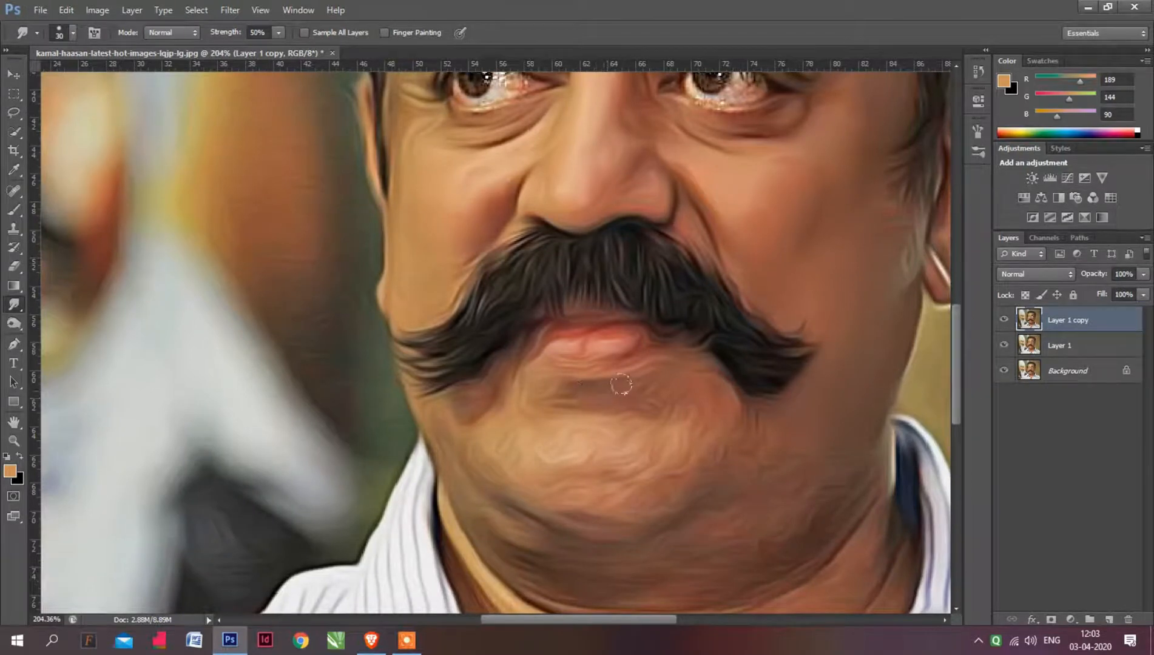
pyautogui.moveTo(610, 420)
pyautogui.mouseDown()
pyautogui.moveTo(566, 442)
pyautogui.moveTo(609, 445)
pyautogui.moveTo(578, 440)
pyautogui.moveTo(612, 426)
pyautogui.moveTo(519, 444)
pyautogui.moveTo(601, 456)
pyautogui.moveTo(528, 468)
pyautogui.mouseUp()
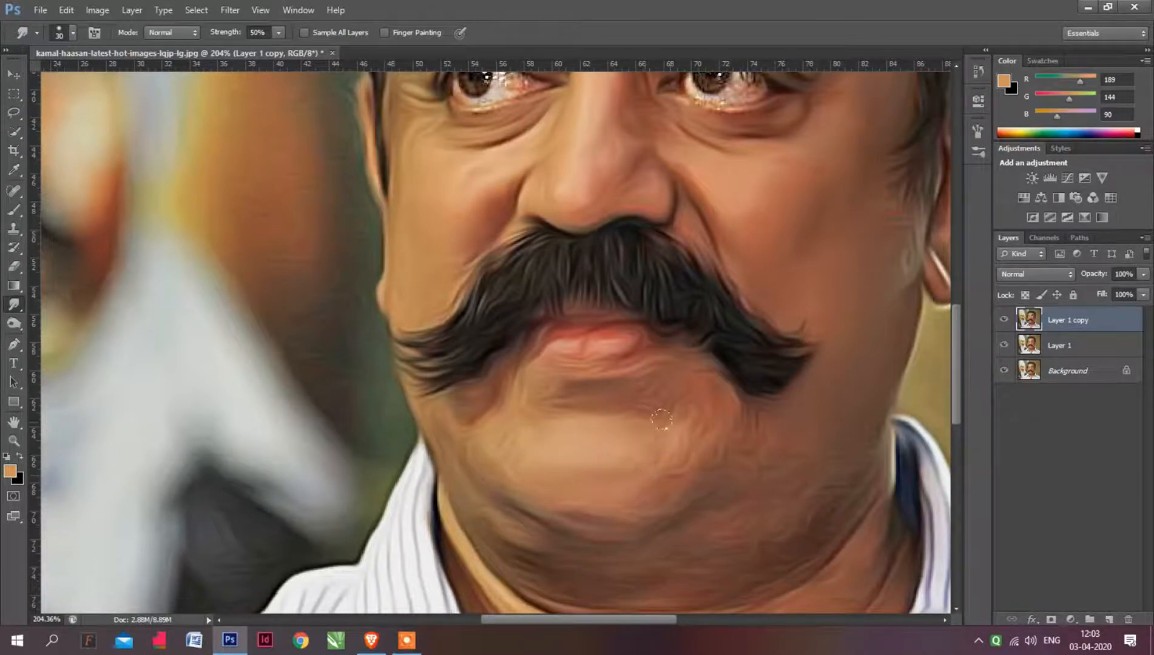
pyautogui.moveTo(533, 394); pyautogui.dragTo(512, 385)
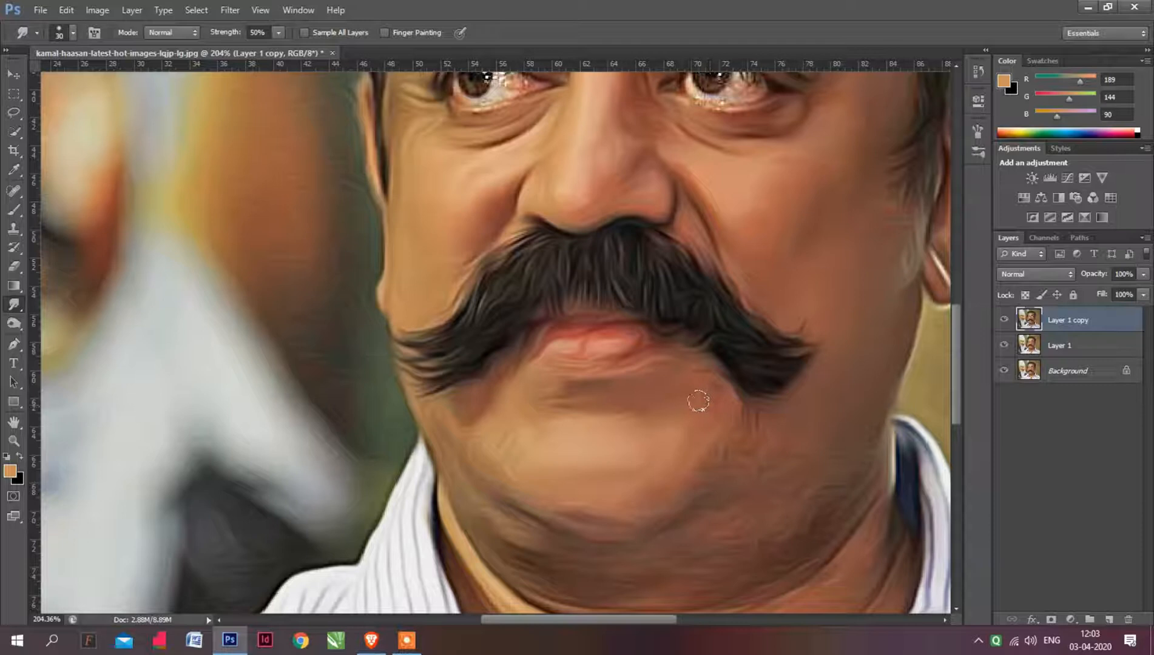
pyautogui.scroll(-1, 656, 406)
pyautogui.scroll(1, 668, 431)
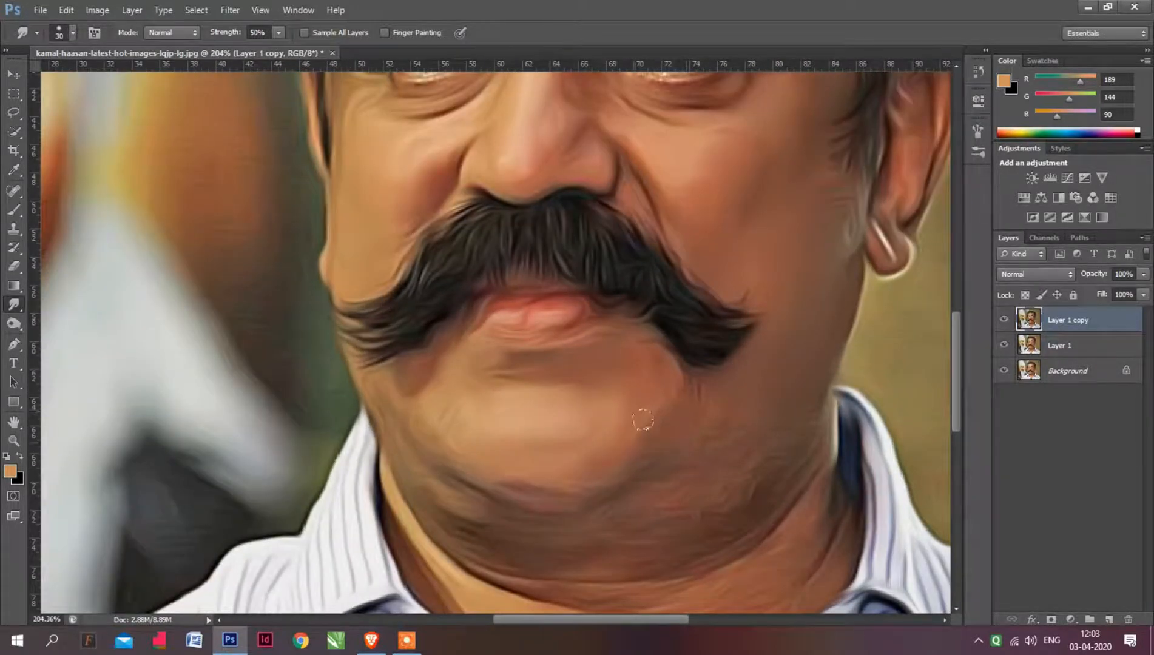
# Even out the jaw and lower cheek beside the chin, enlarging the Smudge brush to 40 px
pyautogui.scroll(-1, 502, 386)
pyautogui.scroll(1, 501, 383)
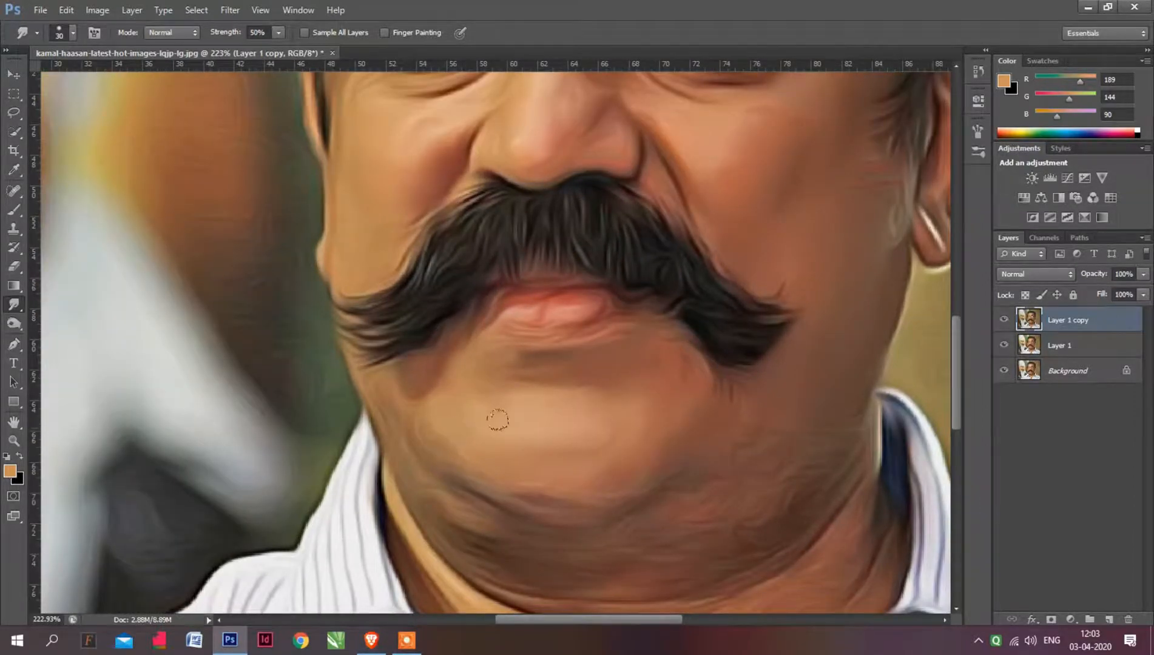
pyautogui.scroll(-1, 498, 420)
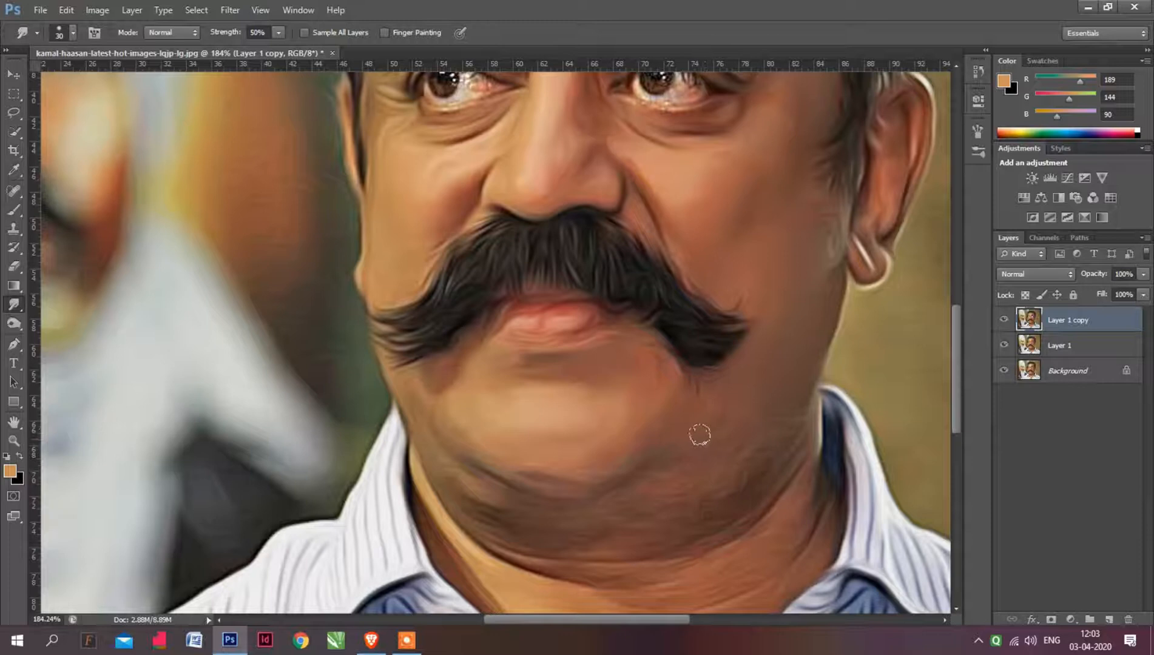
pyautogui.press(']')
pyautogui.scroll(-1, 721, 463)
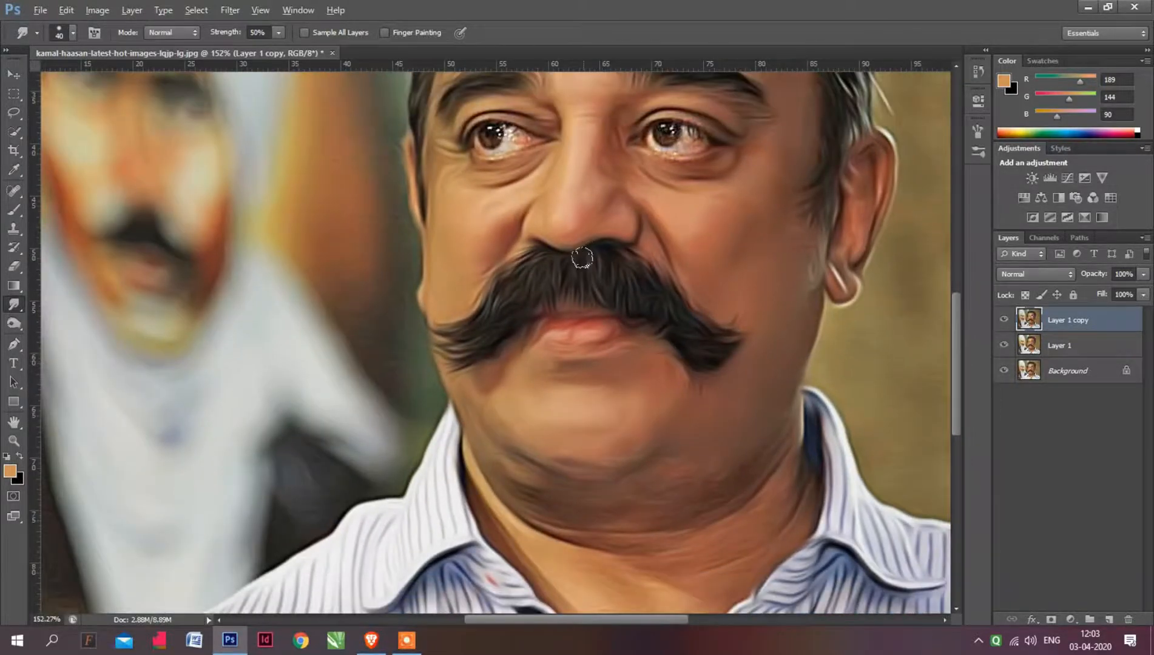
# Inspect the smoothed forehead, eyes, nose and cheeks up close and in the whole portrait
pyautogui.scroll(-3, 716, 302)
pyautogui.scroll(6, 600, 147)
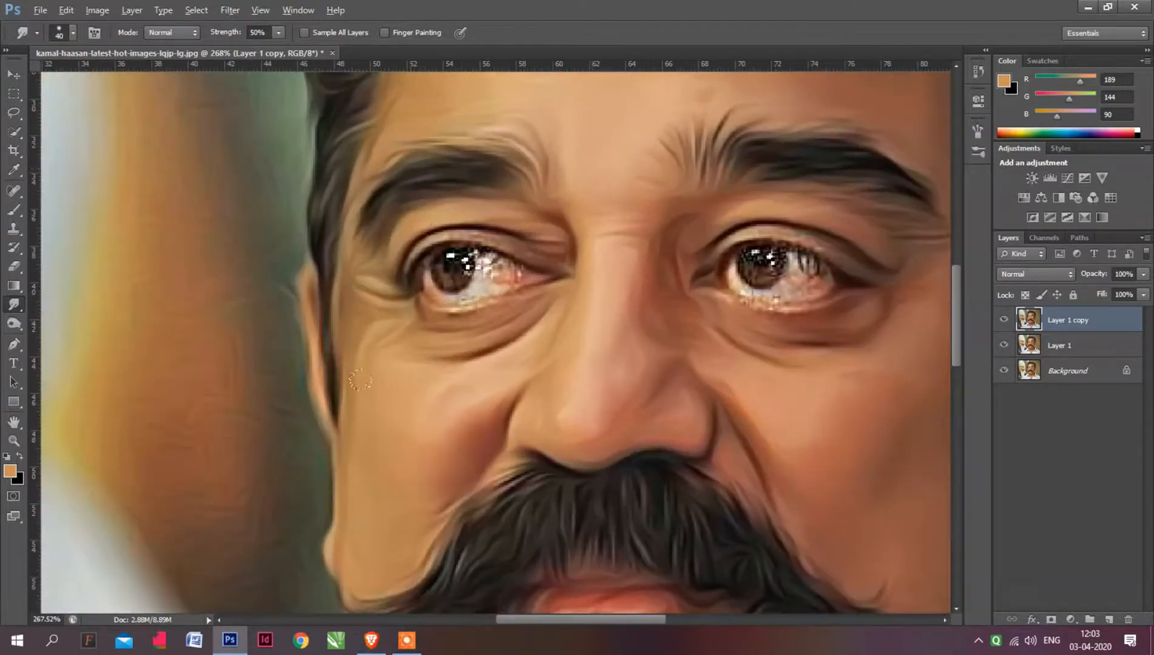
pyautogui.scroll(3, 386, 401)
pyautogui.scroll(-4, 409, 383)
pyautogui.scroll(2, 755, 405)
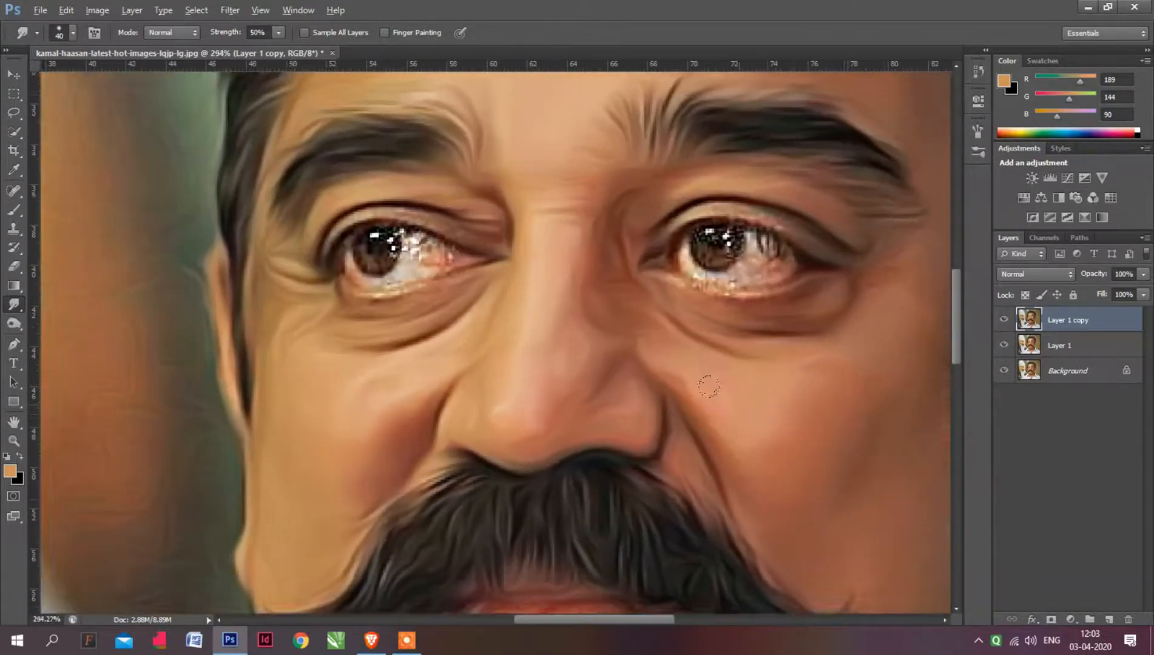
pyautogui.scroll(-3, 709, 386)
pyautogui.scroll(4, 631, 175)
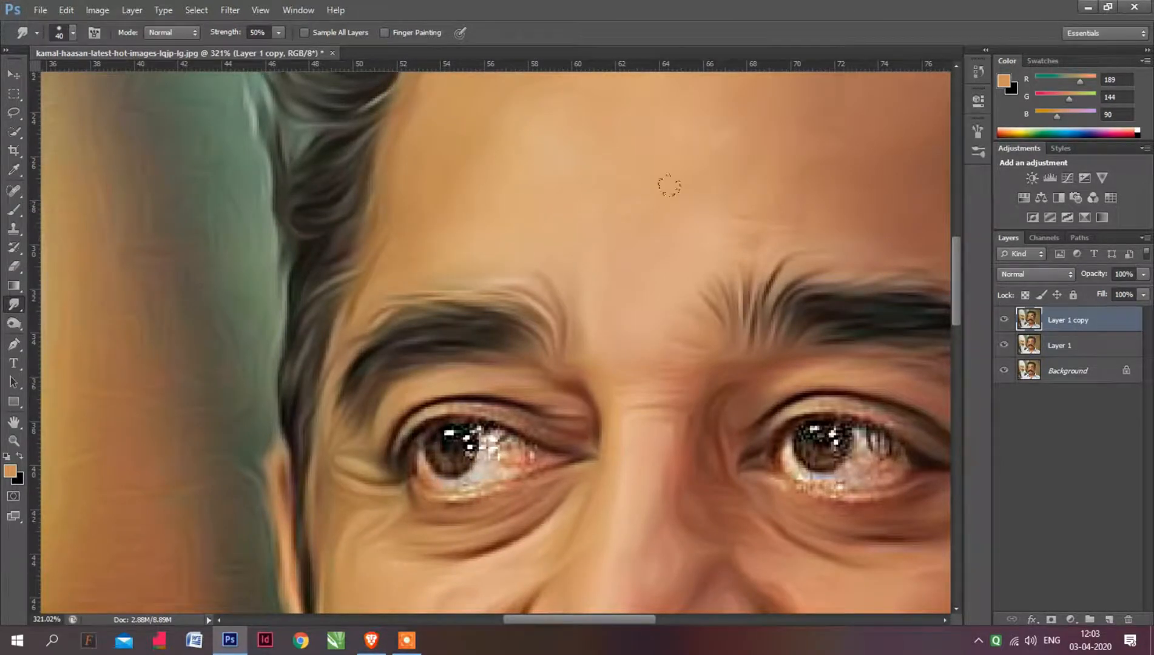
pyautogui.scroll(-5, 441, 181)
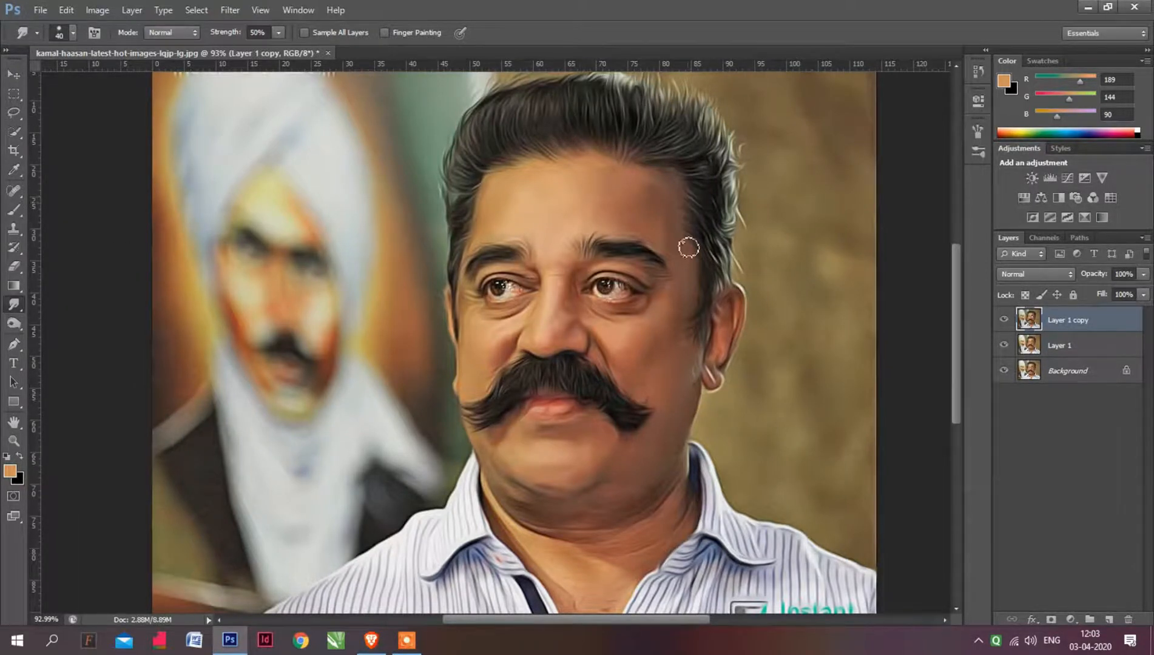
pyautogui.scroll(3, 589, 376)
pyautogui.scroll(1, 625, 258)
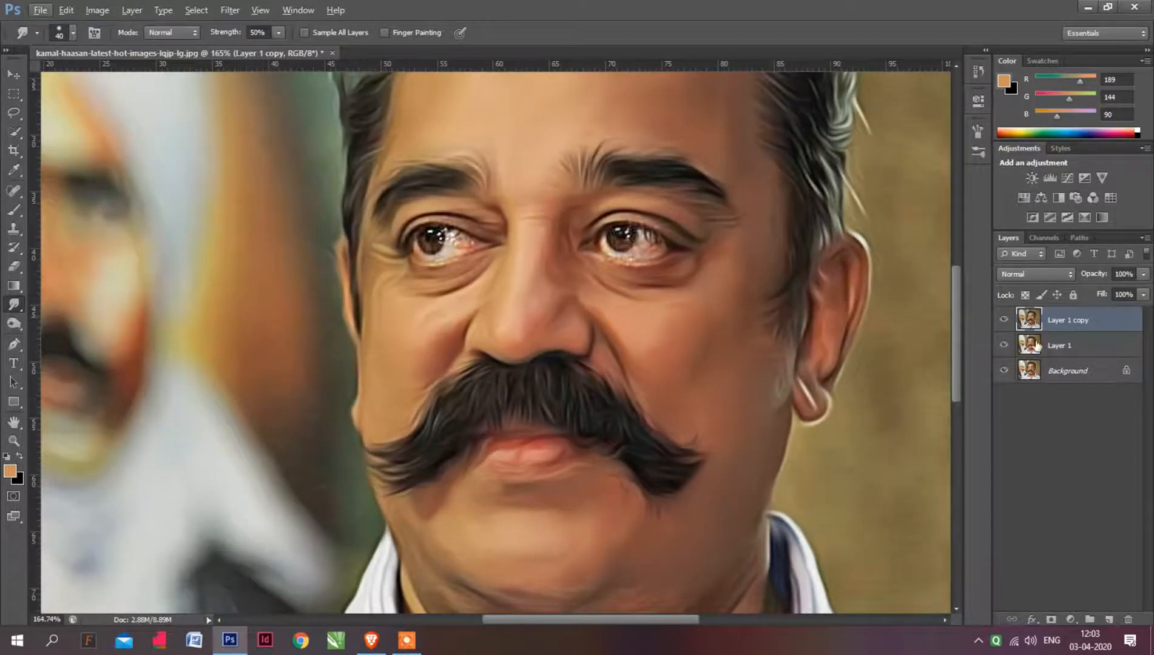
# Try to smudge the iris highlights of the eye nearest the visible ear on Layer 1 with a 20 px brush
pyautogui.click(1036, 346)
pyautogui.scroll(5, 635, 224)
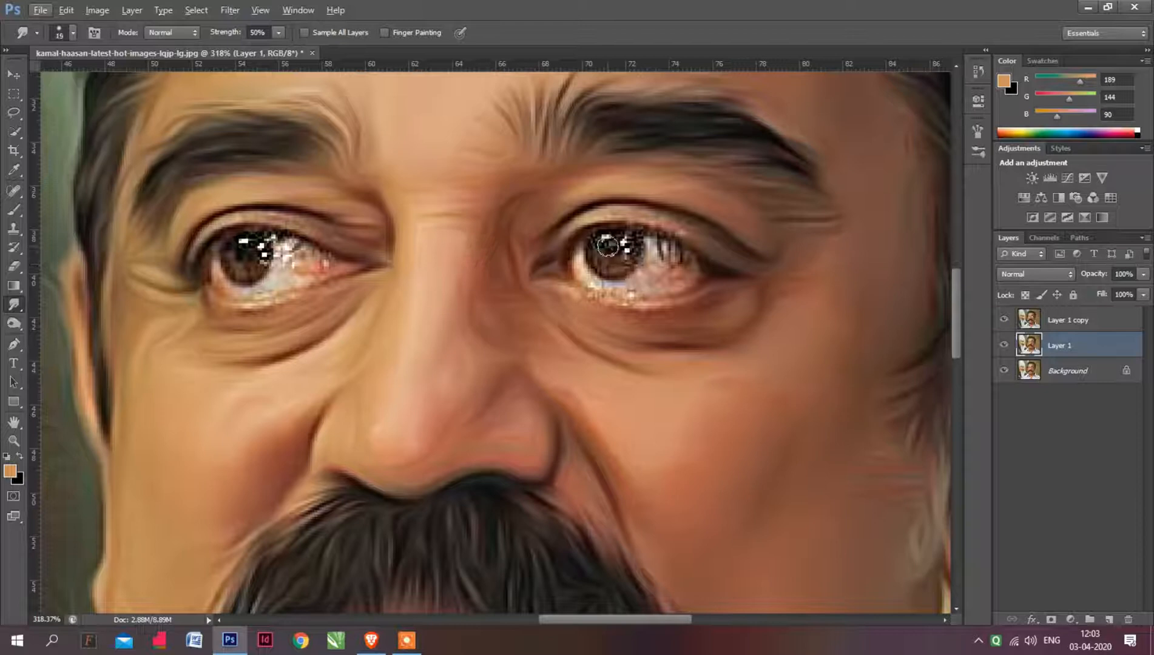
pyautogui.press(']')
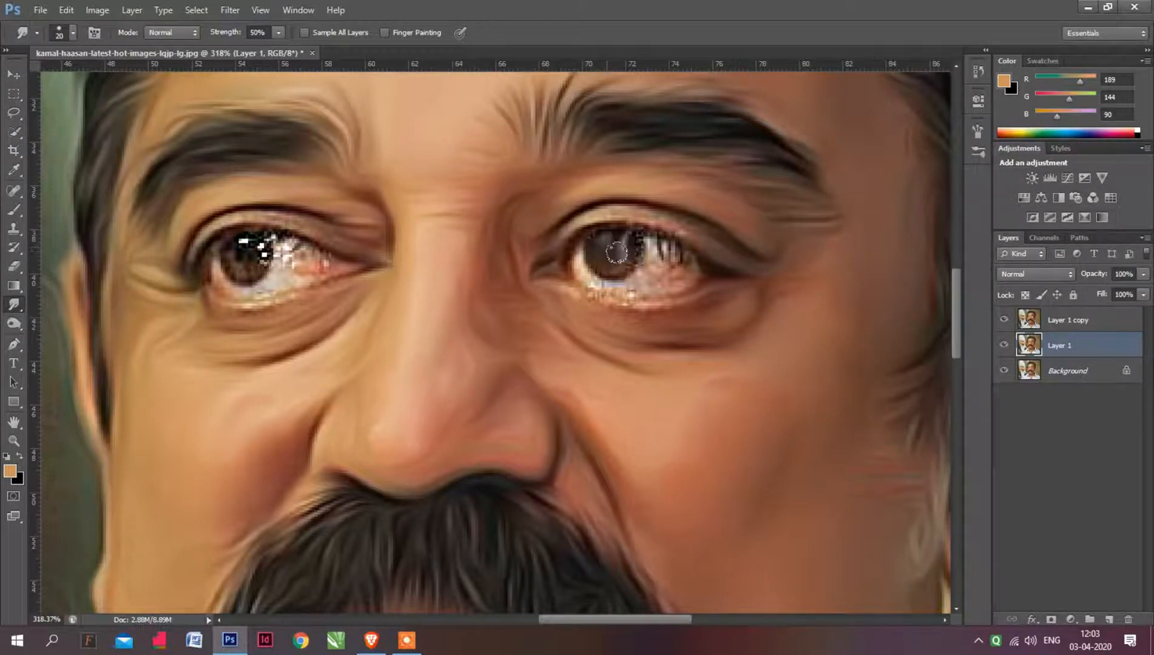
pyautogui.hotkey('alt', ']')
pyautogui.press('[')
pyautogui.press('[')
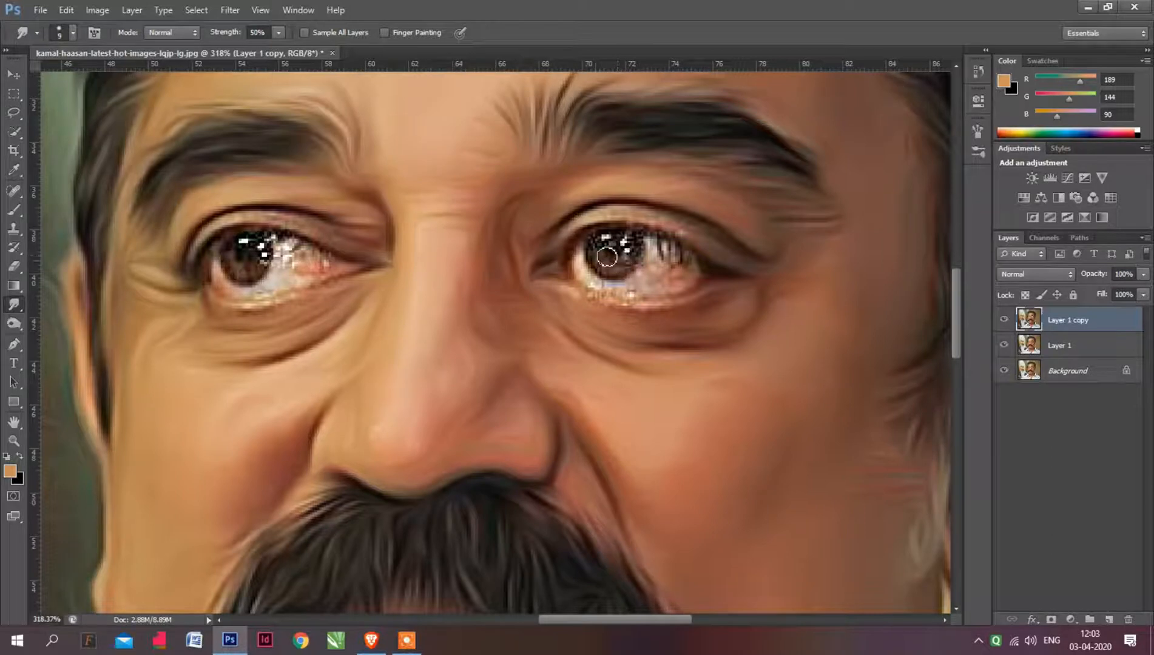
# Smooth the iris and white of the eye nearest the visible ear on Layer 1 with 9 px and 15 px Smudge brushes
pyautogui.click(1062, 345)
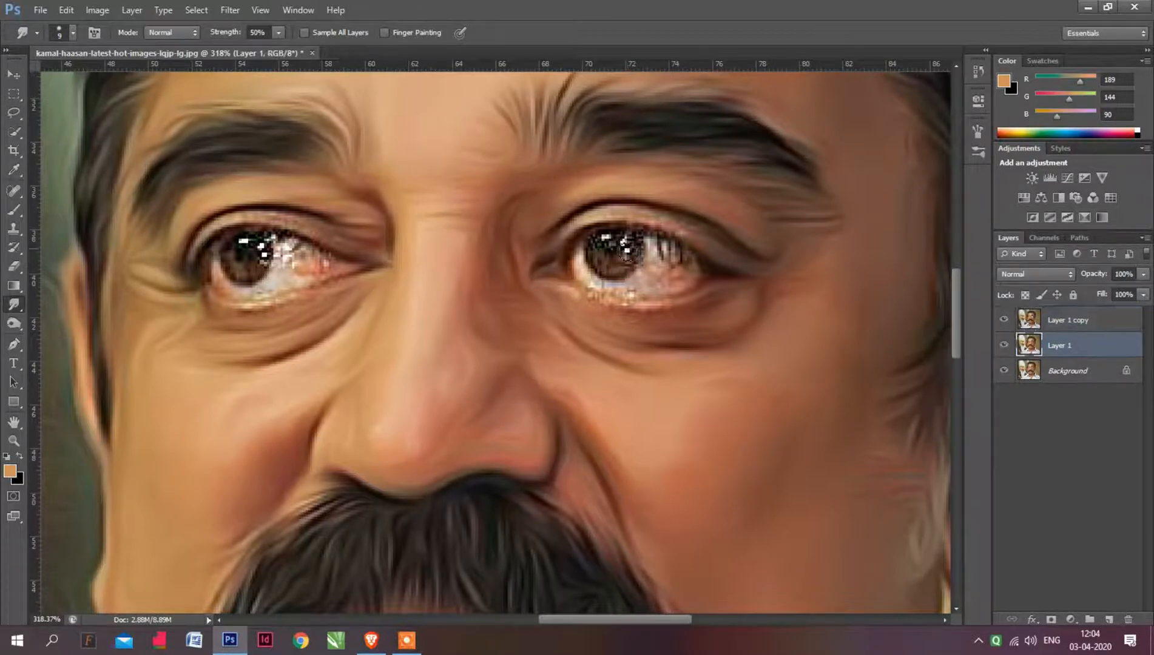
pyautogui.moveTo(631, 248)
pyautogui.mouseDown()
pyautogui.moveTo(606, 254)
pyautogui.moveTo(629, 258)
pyautogui.moveTo(600, 259)
pyautogui.moveTo(615, 272)
pyautogui.moveTo(594, 245)
pyautogui.moveTo(602, 261)
pyautogui.moveTo(634, 240)
pyautogui.moveTo(630, 260)
pyautogui.moveTo(638, 247)
pyautogui.moveTo(633, 261)
pyautogui.moveTo(661, 272)
pyautogui.mouseUp()
pyautogui.press(']')
pyautogui.press(']')
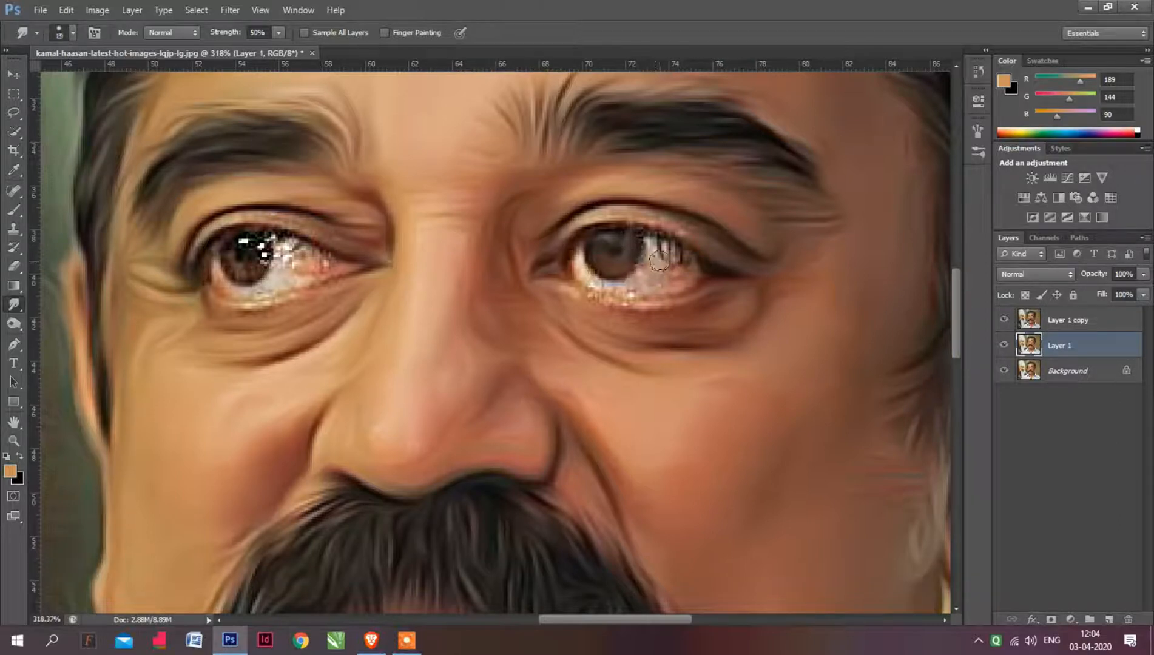
pyautogui.moveTo(660, 272)
pyautogui.mouseDown()
pyautogui.moveTo(665, 250)
pyautogui.moveTo(680, 263)
pyautogui.moveTo(648, 279)
pyautogui.moveTo(681, 263)
pyautogui.moveTo(655, 228)
pyautogui.moveTo(696, 237)
pyautogui.moveTo(608, 215)
pyautogui.mouseUp()
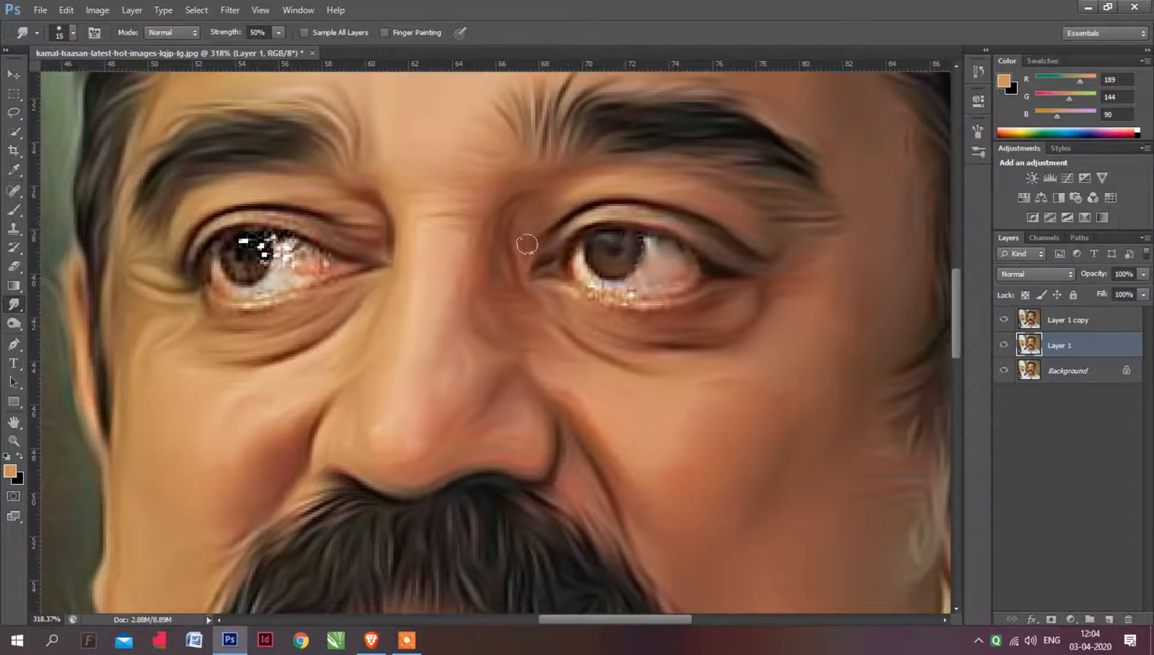
# Smooth the white, iris and lid edges of the other eye on Layer 1 with a 15 px Smudge brush
pyautogui.moveTo(459, 263); pyautogui.dragTo(641, 245)
pyautogui.moveTo(487, 209)
pyautogui.mouseDown()
pyautogui.moveTo(379, 220)
pyautogui.moveTo(447, 204)
pyautogui.moveTo(523, 226)
pyautogui.mouseUp()
pyautogui.moveTo(436, 238)
pyautogui.mouseDown()
pyautogui.moveTo(514, 250)
pyautogui.moveTo(464, 264)
pyautogui.moveTo(392, 250)
pyautogui.moveTo(414, 282)
pyautogui.moveTo(441, 279)
pyautogui.moveTo(477, 320)
pyautogui.moveTo(465, 302)
pyautogui.moveTo(439, 302)
pyautogui.moveTo(482, 281)
pyautogui.moveTo(441, 299)
pyautogui.moveTo(400, 296)
pyautogui.moveTo(503, 279)
pyautogui.mouseUp()
pyautogui.moveTo(451, 198); pyautogui.dragTo(417, 199)
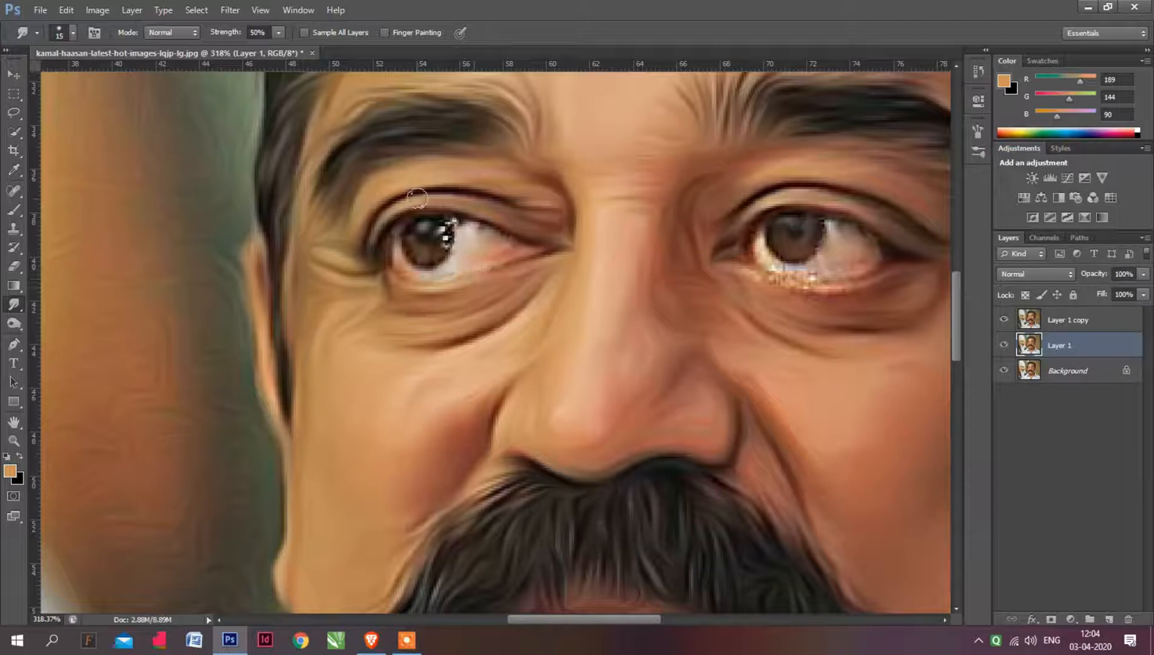
pyautogui.moveTo(331, 281); pyautogui.dragTo(340, 250)
# Select Layer 1 copy and refine the skin around the eyes and forehead with a 25 px Smudge brush
pyautogui.click(1040, 322)
pyautogui.scroll(-5, 360, 314)
pyautogui.scroll(4, 561, 332)
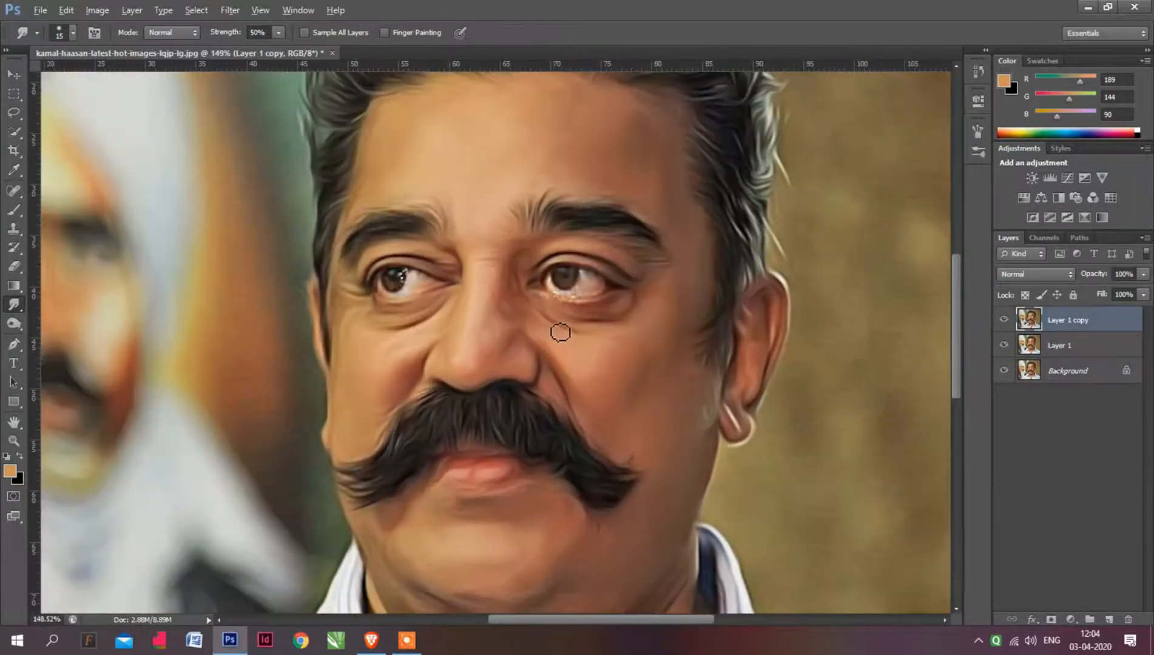
pyautogui.press(']')
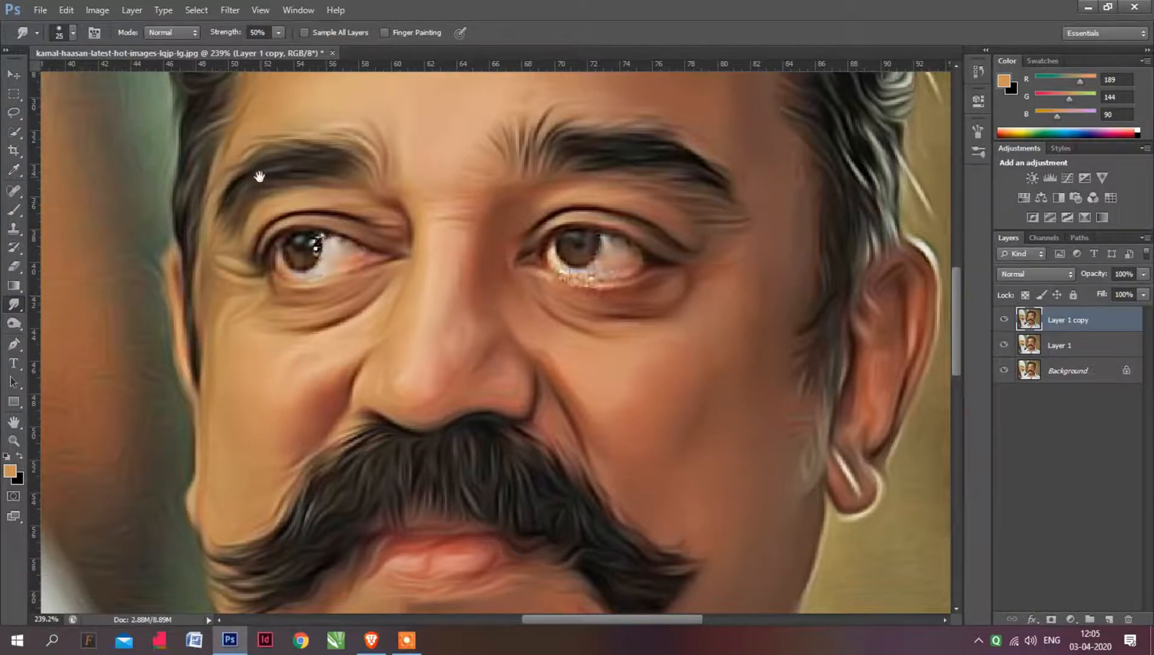
pyautogui.moveTo(259, 176); pyautogui.dragTo(293, 281)
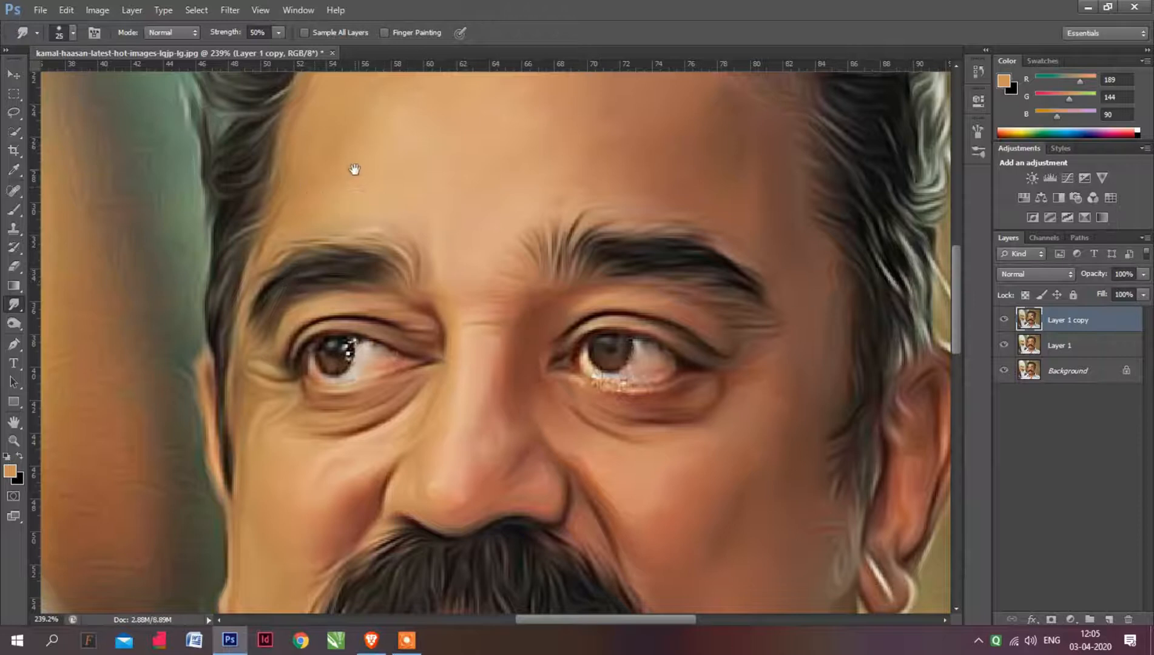
pyautogui.moveTo(353, 169); pyautogui.dragTo(310, 240)
pyautogui.scroll(-5, 458, 216)
pyautogui.scroll(4, 452, 334)
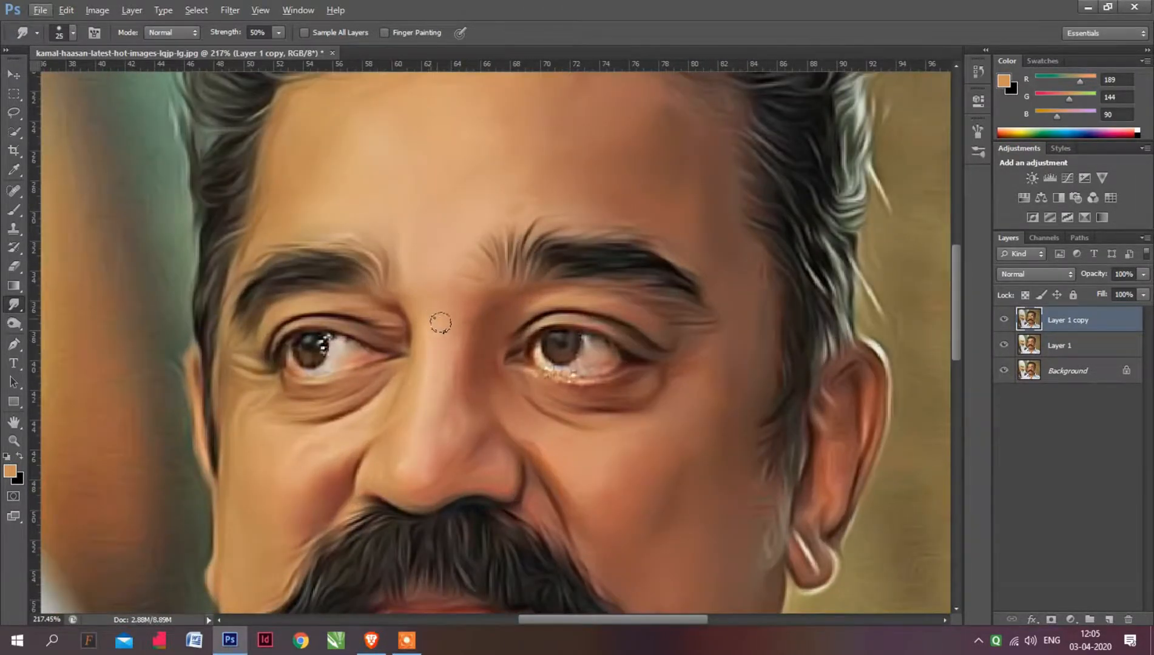
# Smooth the speckled lower lid and iris edge of the eye nearest the visible ear on Layer 1 with a 10 px Smudge brush
pyautogui.scroll(-4, 443, 317)
pyautogui.scroll(6, 530, 511)
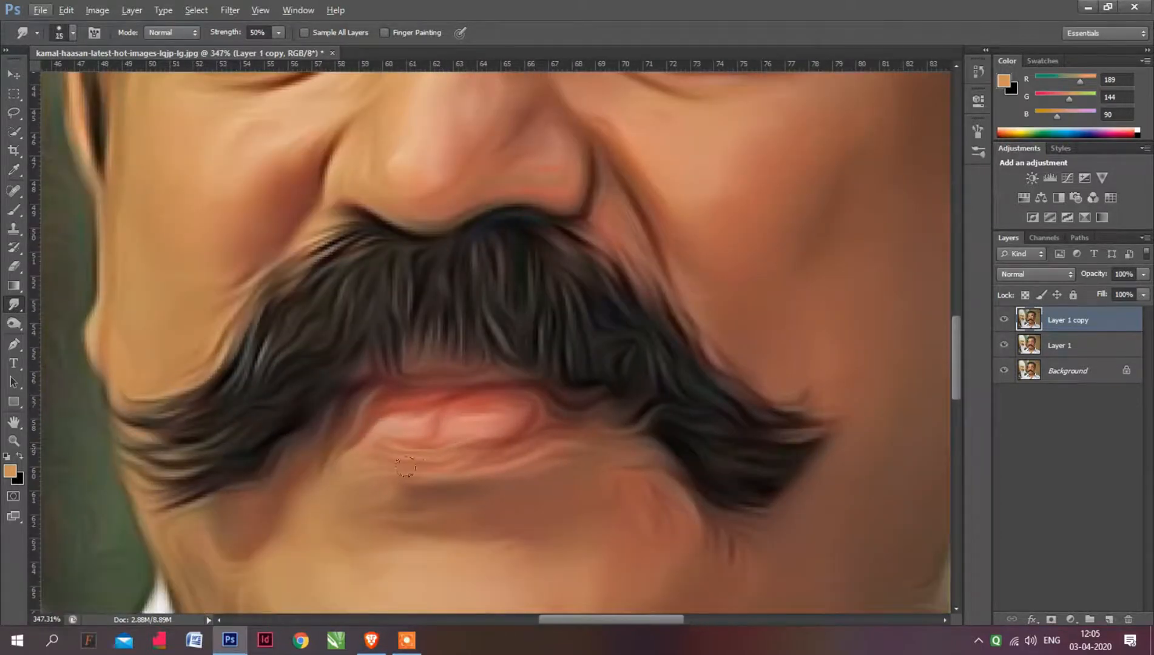
pyautogui.hotkey('ctrl', '0')
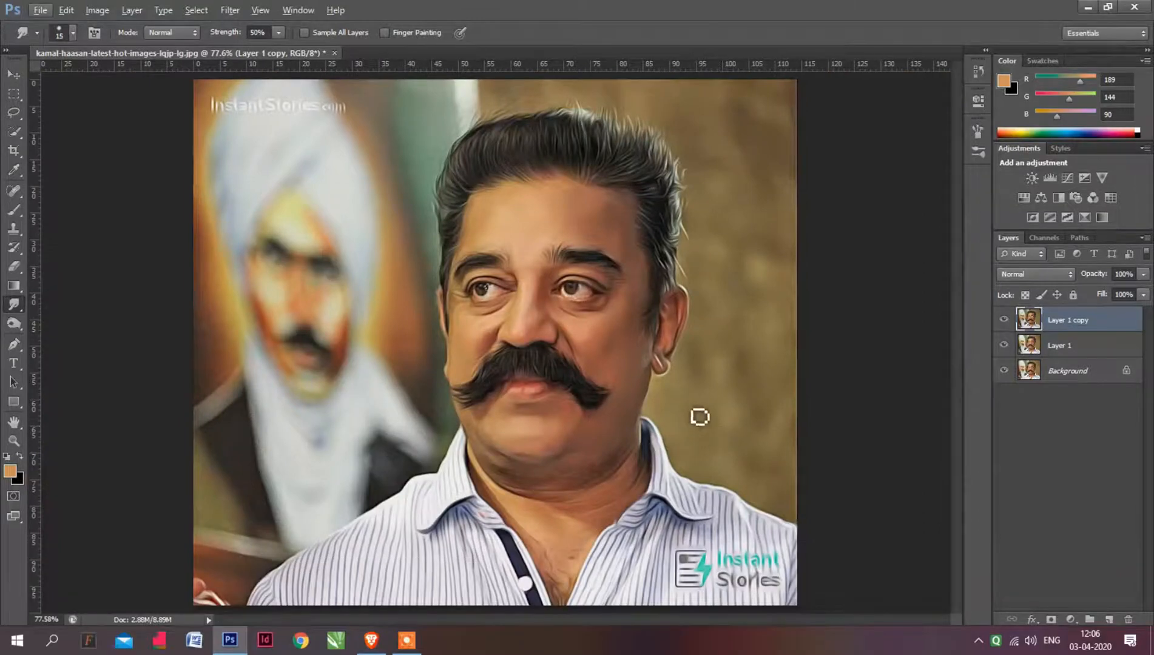
pyautogui.scroll(5, 663, 374)
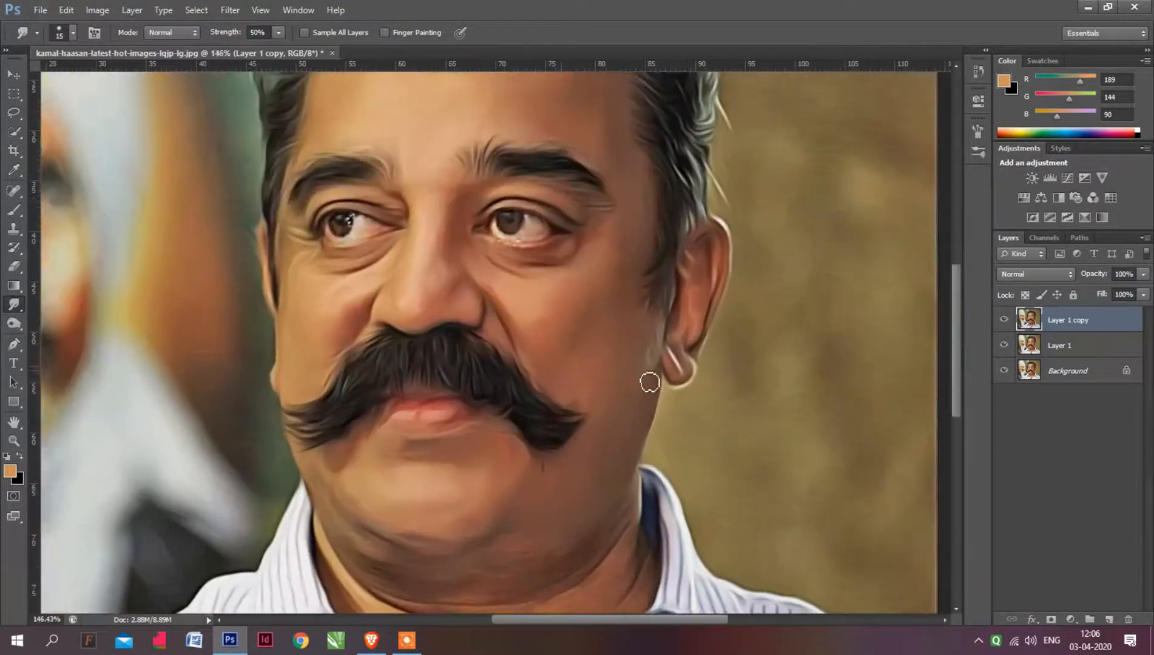
pyautogui.scroll(2, 521, 225)
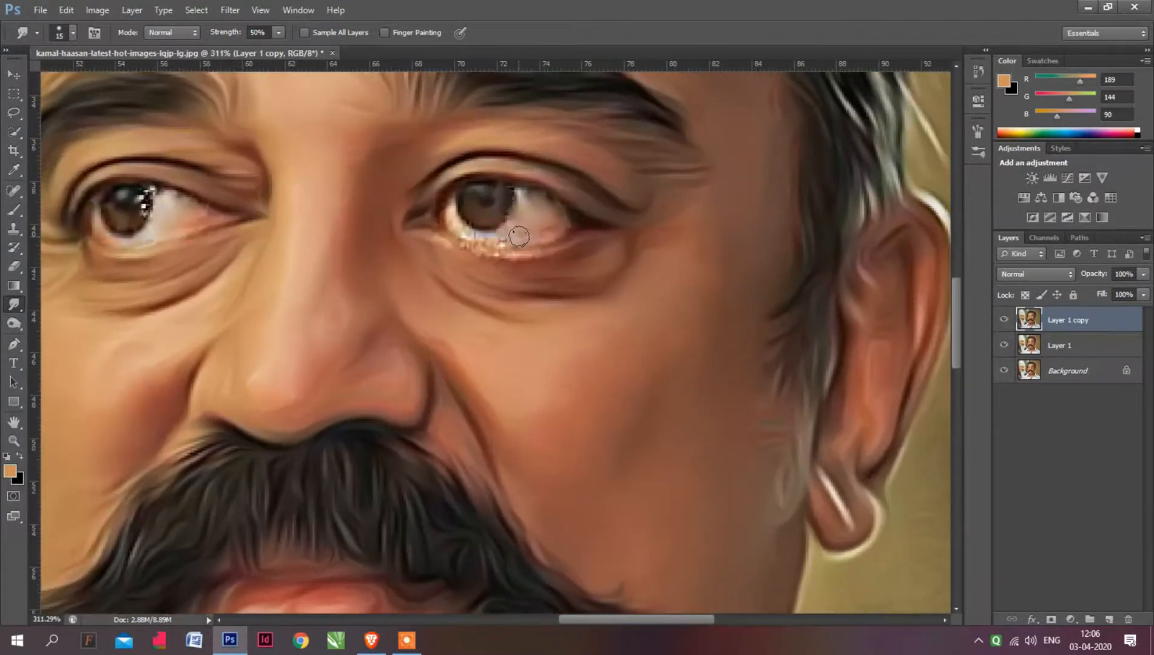
pyautogui.scroll(3, 518, 237)
pyautogui.scroll(-2, 526, 251)
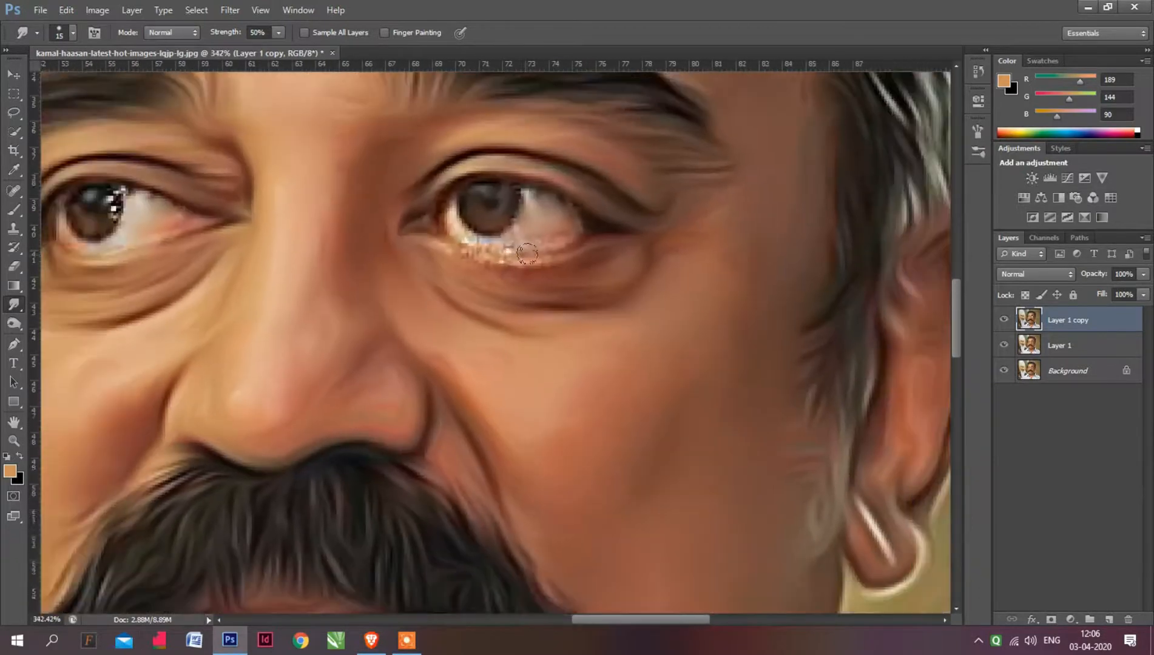
pyautogui.scroll(1, 487, 243)
pyautogui.press('[')
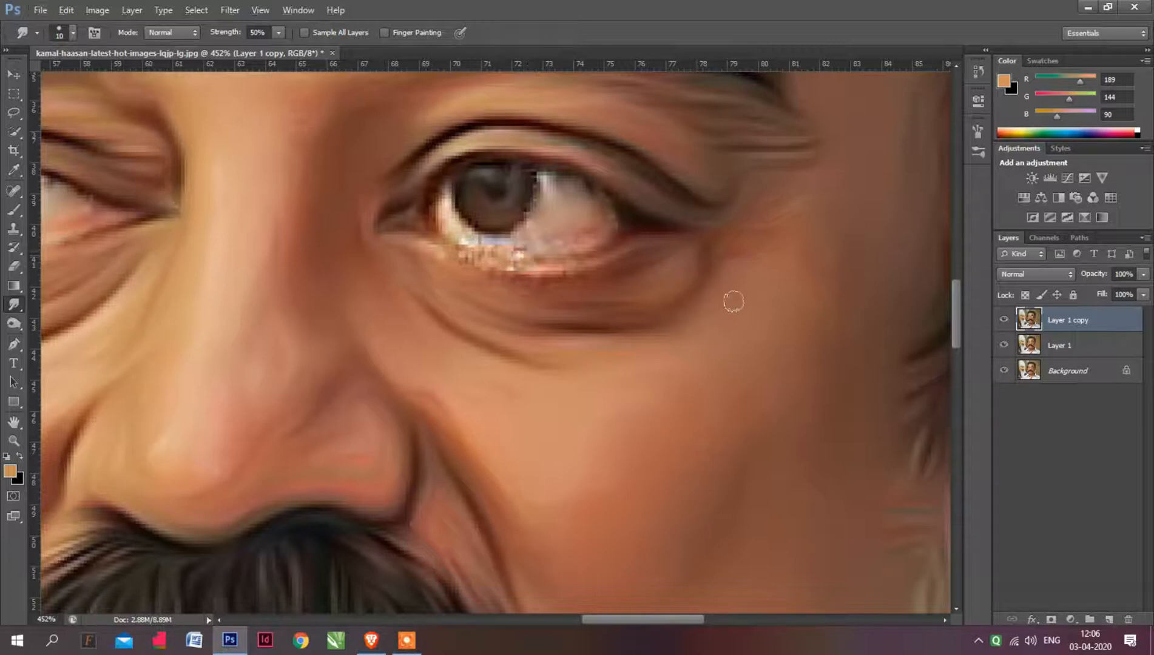
pyautogui.click(1030, 347)
pyautogui.moveTo(540, 263)
pyautogui.mouseDown()
pyautogui.moveTo(453, 246)
pyautogui.moveTo(535, 265)
pyautogui.moveTo(597, 257)
pyautogui.moveTo(477, 261)
pyautogui.moveTo(411, 245)
pyautogui.moveTo(477, 273)
pyautogui.mouseUp()
pyautogui.moveTo(535, 190); pyautogui.dragTo(553, 211)
pyautogui.scroll(-7, 534, 257)
pyautogui.scroll(-3, 580, 149)
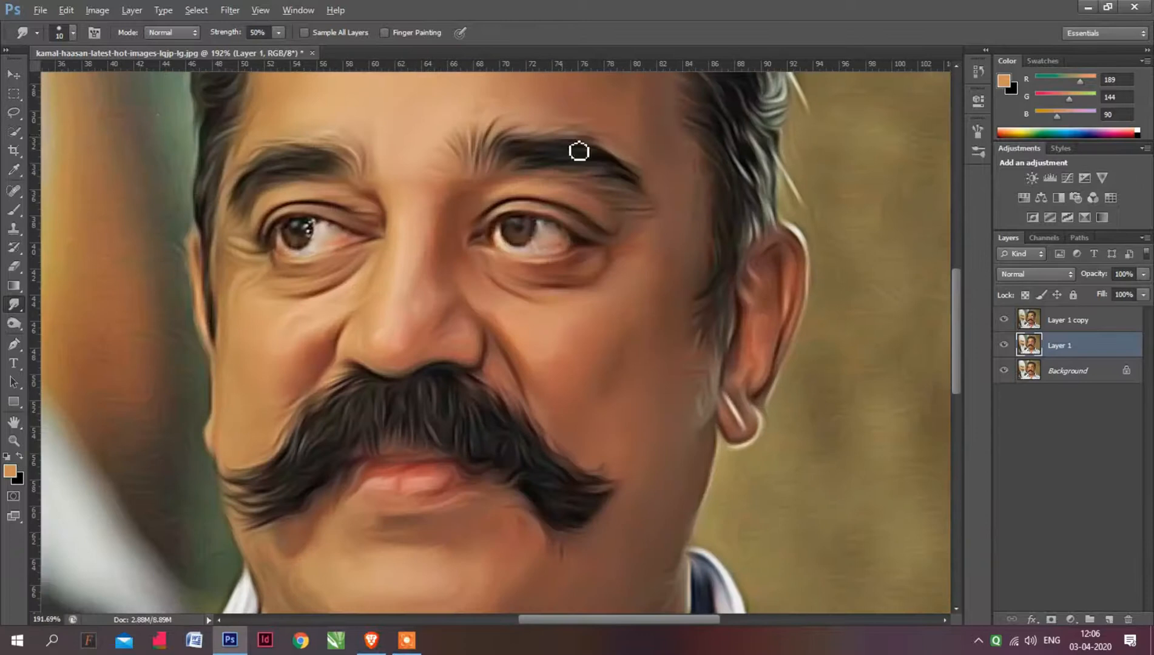
# Select Layer 1 copy and smooth the skin beside that eye's outer corner with a 25 px Smudge brush
pyautogui.scroll(6, 641, 217)
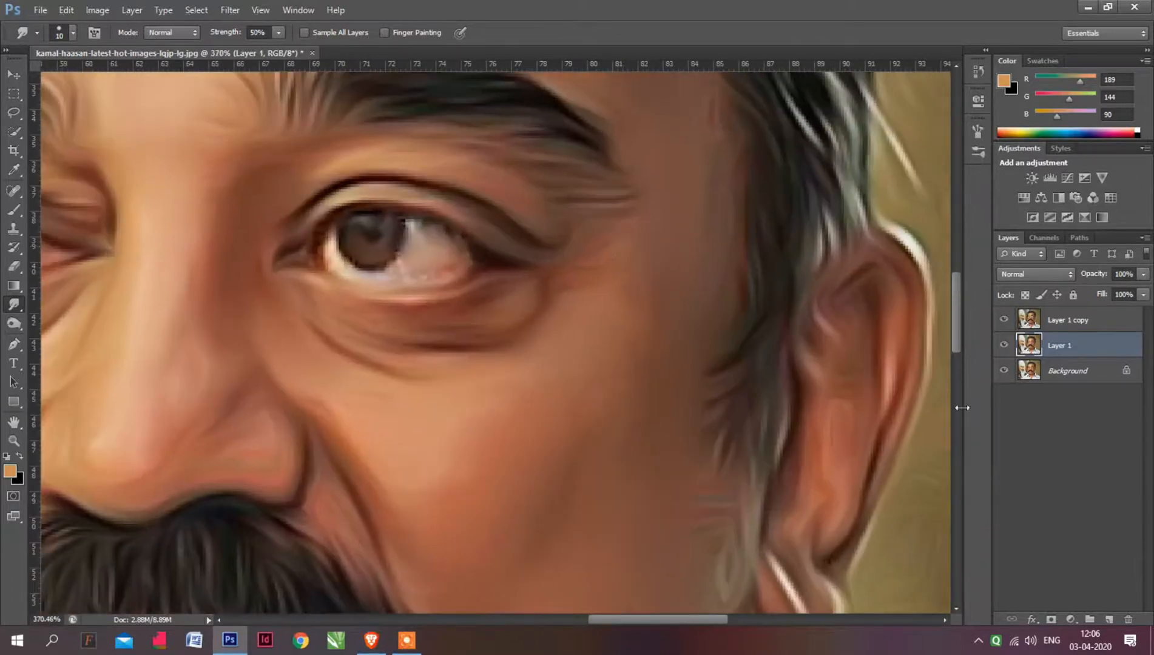
pyautogui.click(1067, 322)
pyautogui.press(']')
pyautogui.press(']')
pyautogui.press(']')
pyautogui.moveTo(574, 236); pyautogui.dragTo(590, 219)
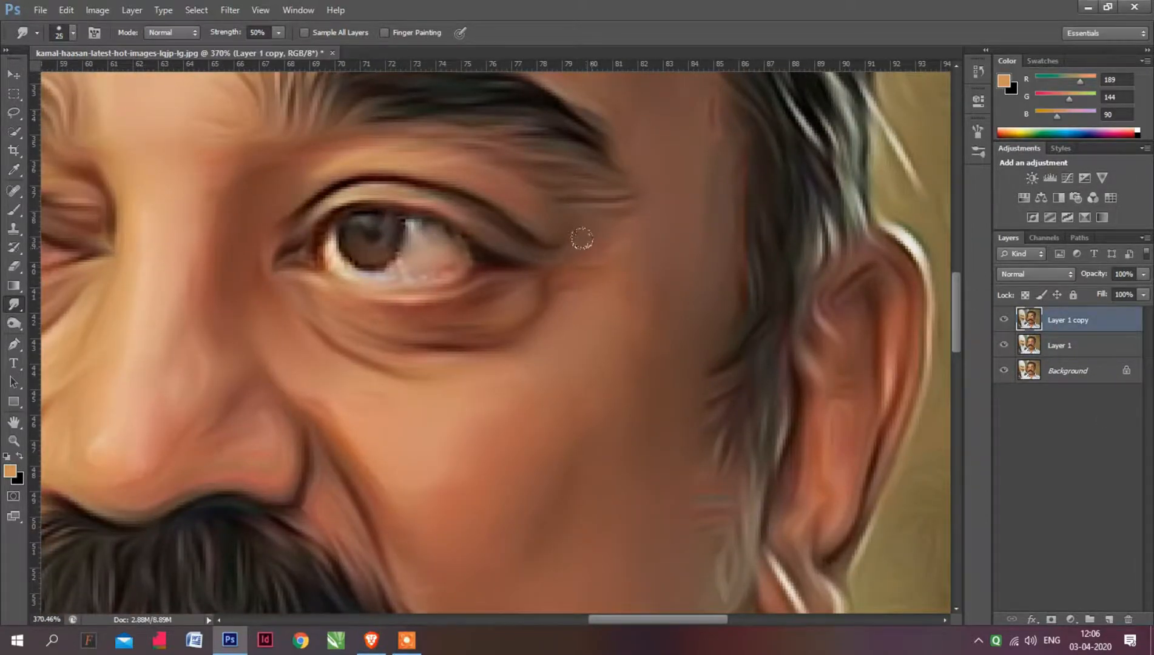
# Examine the smudged cheeks, mouth and chin at several magnifications for areas that still look rough
pyautogui.scroll(-4, 577, 267)
pyautogui.scroll(3, 507, 337)
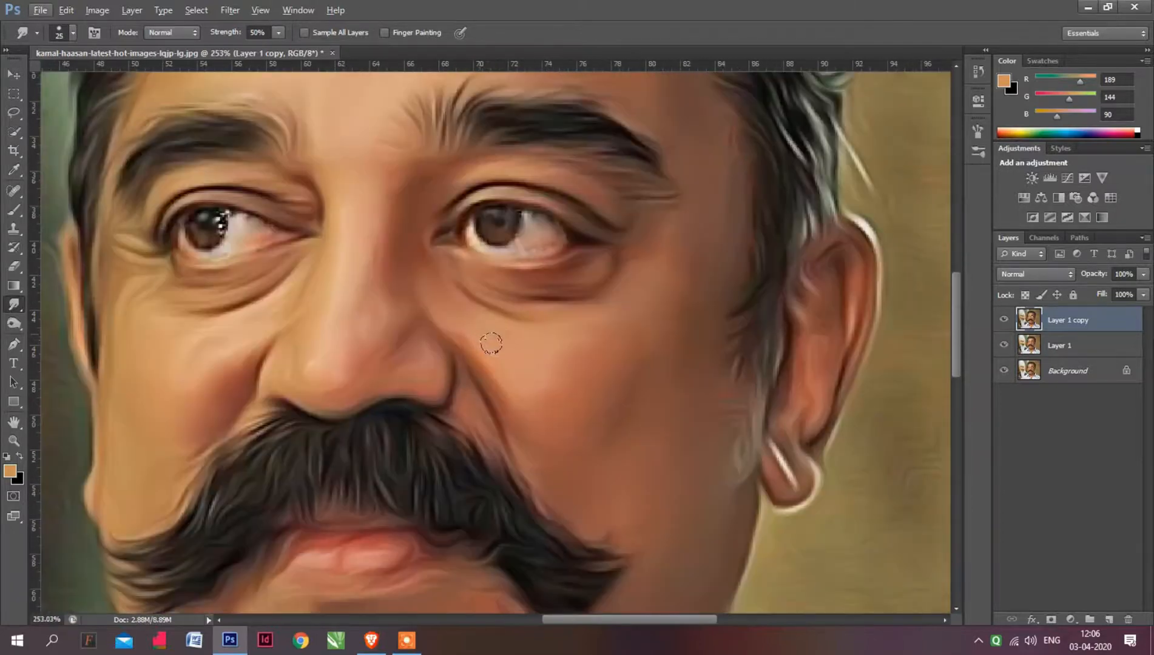
pyautogui.scroll(-3, 502, 334)
pyautogui.scroll(2, 535, 345)
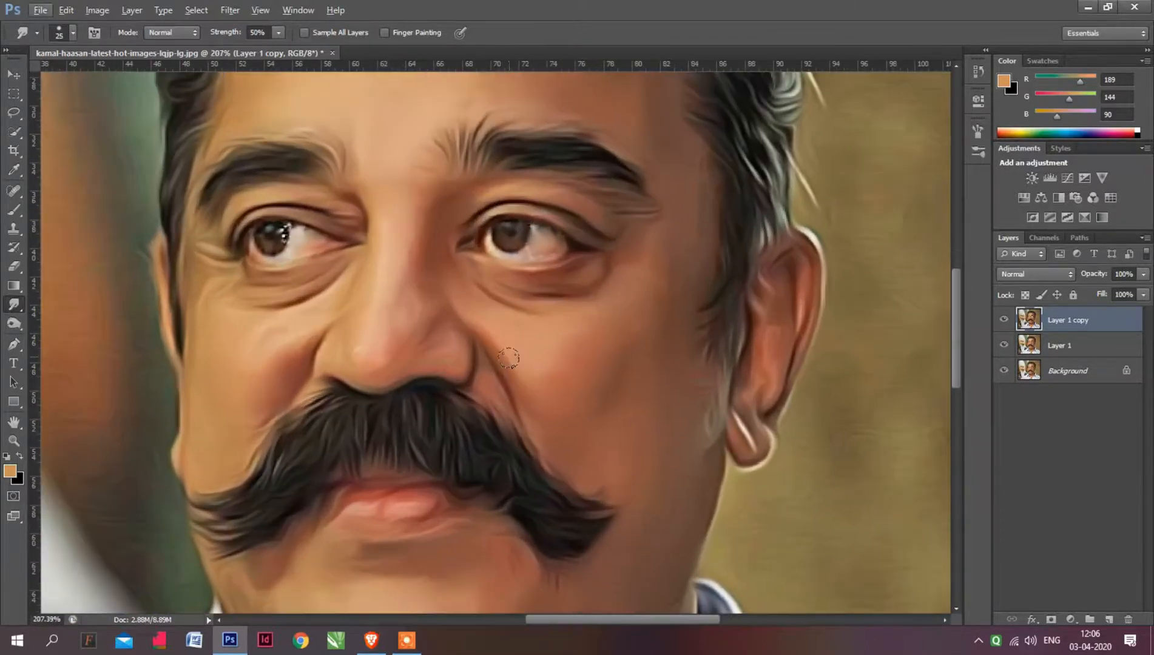
pyautogui.scroll(-3, 531, 387)
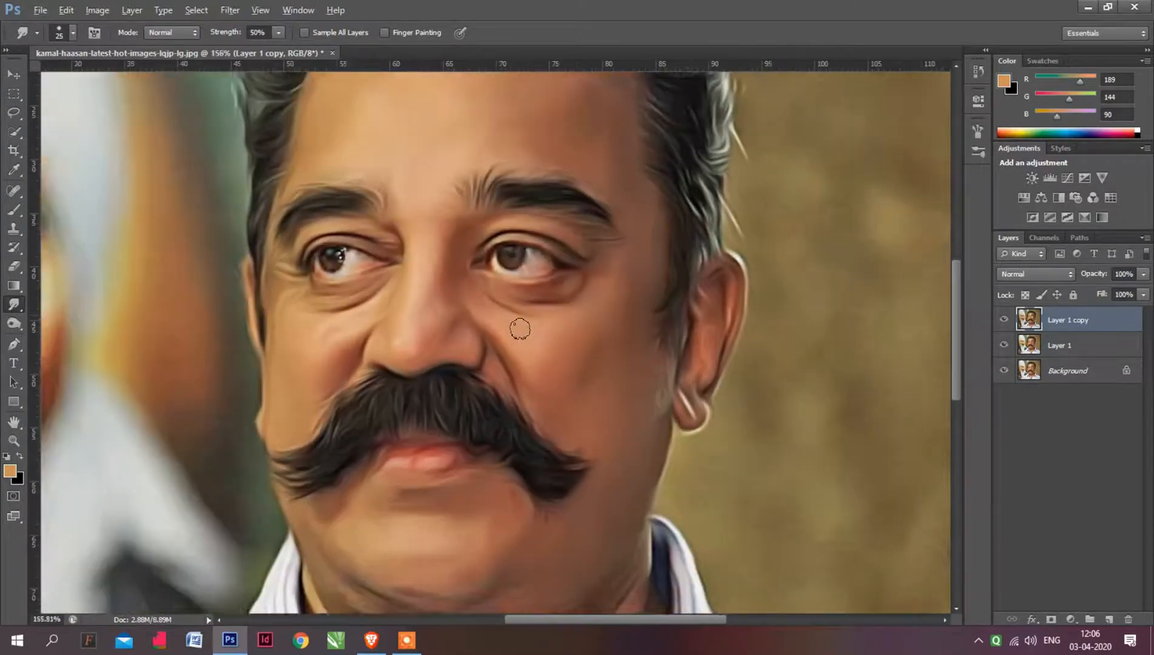
pyautogui.scroll(4, 522, 479)
pyautogui.scroll(1, 514, 451)
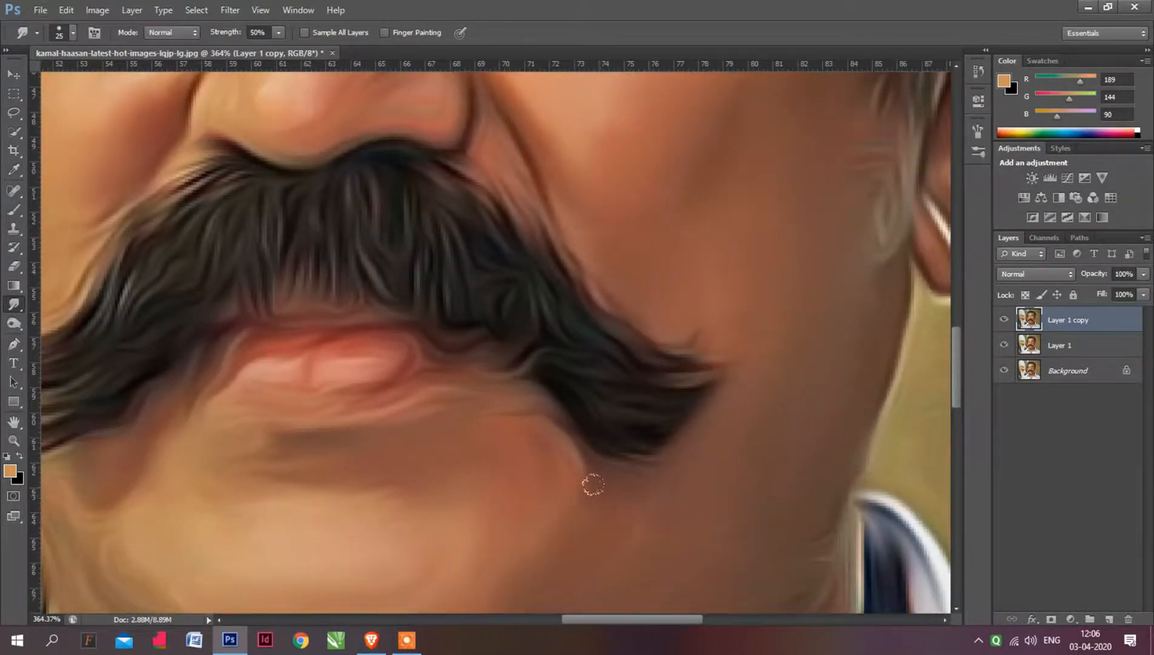
pyautogui.scroll(-3, 597, 479)
pyautogui.scroll(1, 618, 458)
pyautogui.scroll(-2, 619, 461)
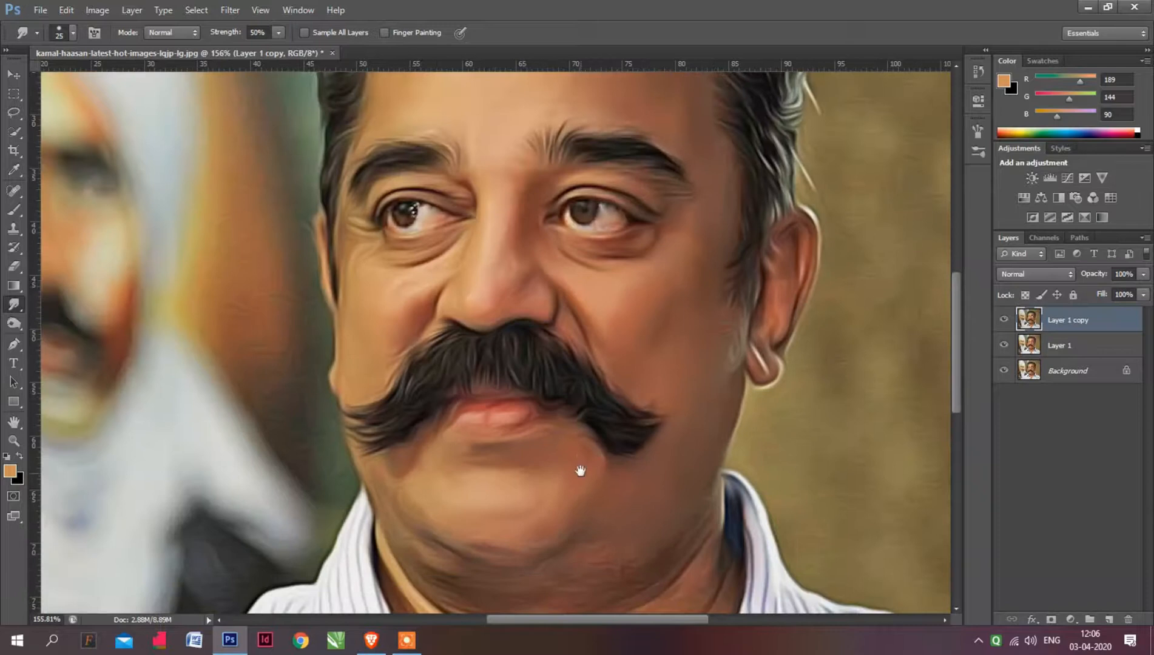
pyautogui.scroll(1, 569, 431)
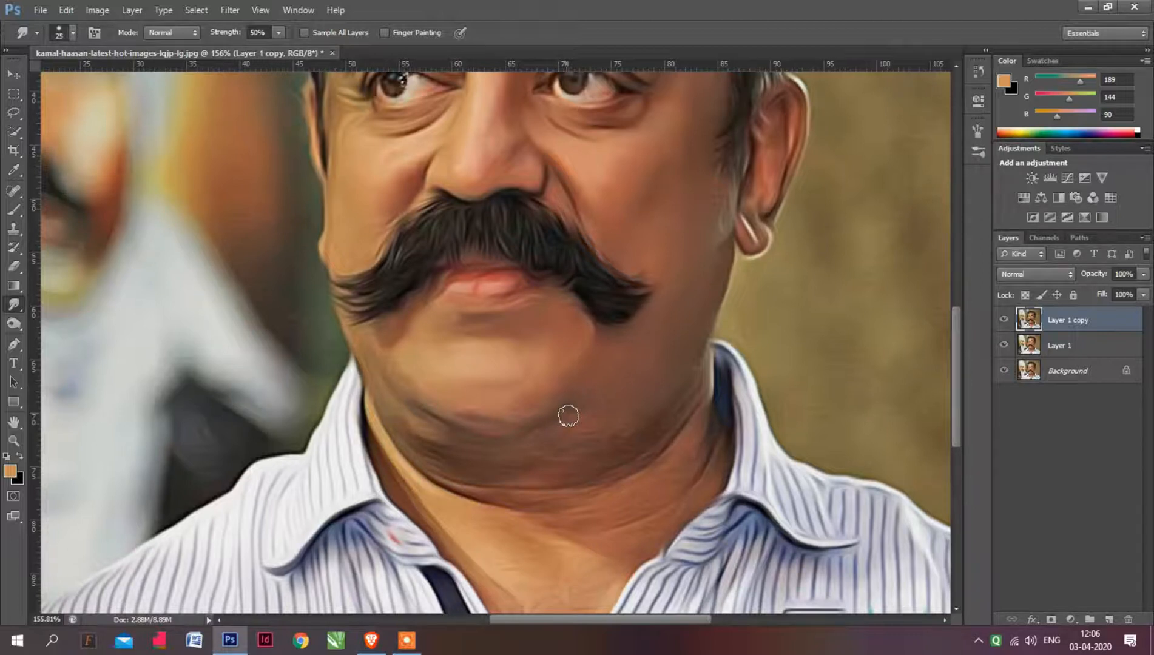
# Smooth the chin, the jaw edge and the crease under the chin on Layer 1 copy with a 30 px Smudge brush
pyautogui.scroll(3, 575, 459)
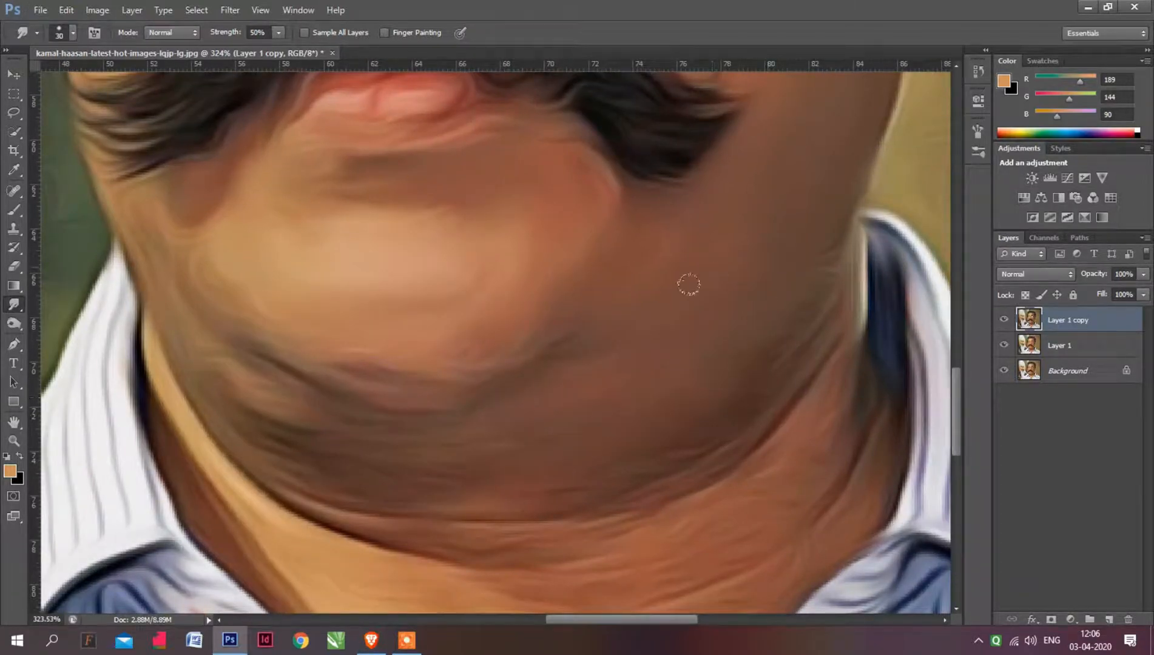
pyautogui.moveTo(525, 339)
pyautogui.mouseDown()
pyautogui.moveTo(472, 350)
pyautogui.moveTo(388, 344)
pyautogui.mouseUp()
pyautogui.moveTo(234, 368); pyautogui.dragTo(349, 392)
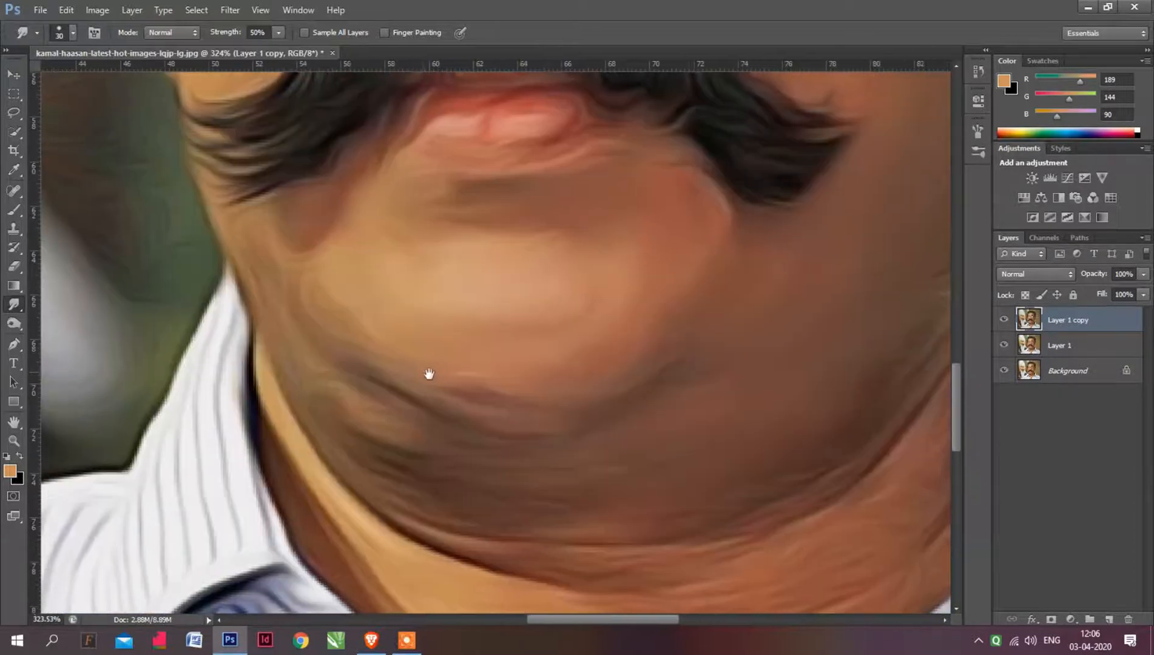
pyautogui.moveTo(265, 238); pyautogui.dragTo(300, 273)
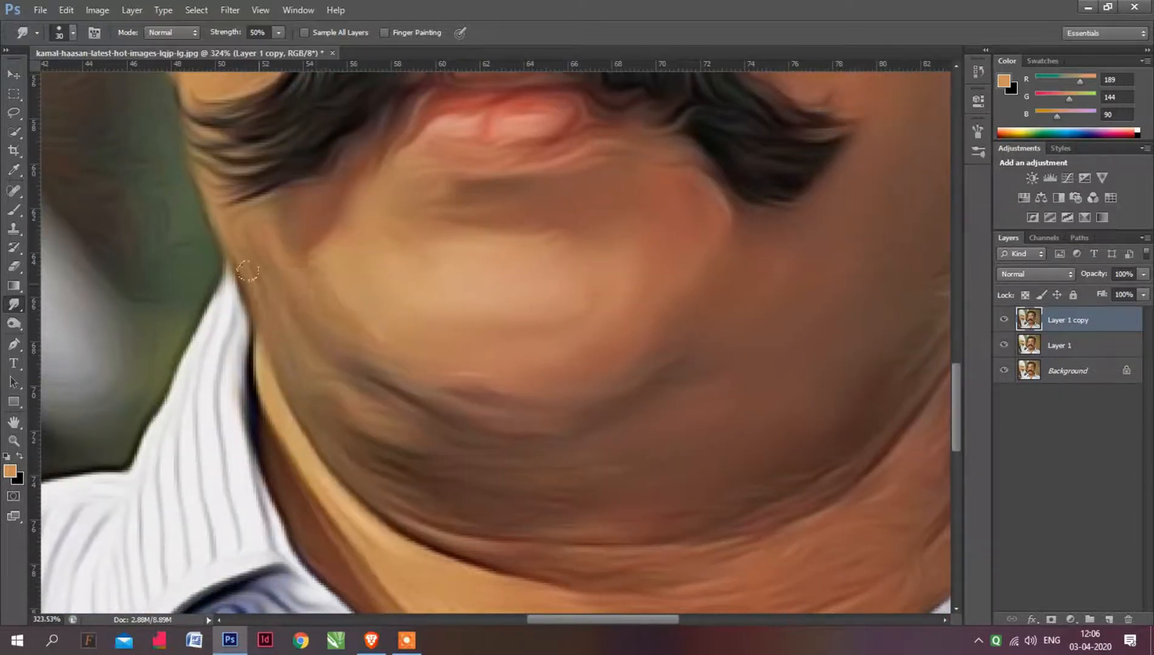
pyautogui.moveTo(318, 362)
pyautogui.mouseDown()
pyautogui.moveTo(347, 372)
pyautogui.moveTo(386, 414)
pyautogui.moveTo(324, 412)
pyautogui.moveTo(425, 485)
pyautogui.moveTo(378, 457)
pyautogui.moveTo(417, 467)
pyautogui.mouseUp()
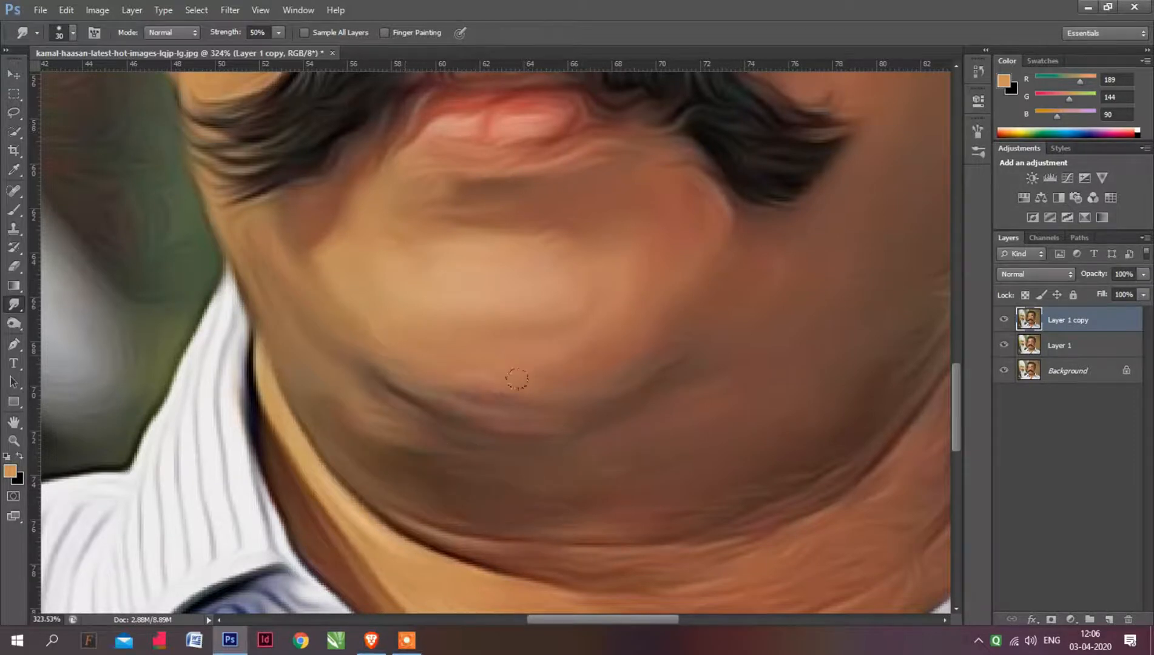
# Smooth the skin texture of the neck between the jaw and the shirt collar with the 30 px Smudge brush
pyautogui.scroll(-2, 384, 314)
pyautogui.scroll(-1, 384, 314)
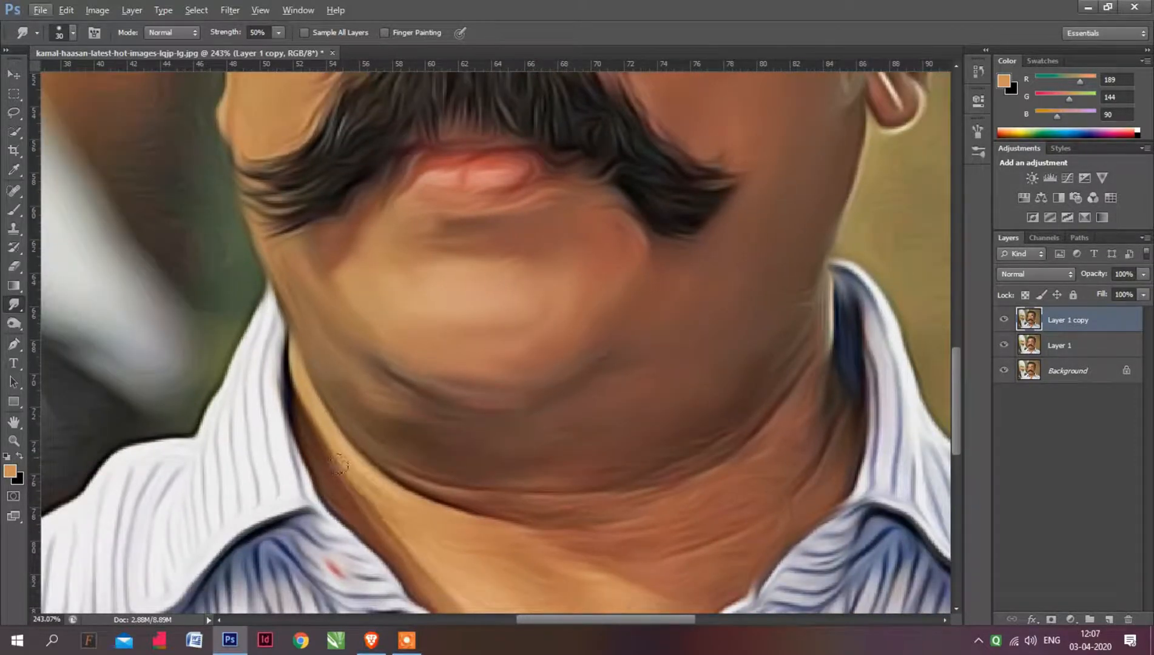
pyautogui.moveTo(540, 565); pyautogui.dragTo(432, 476)
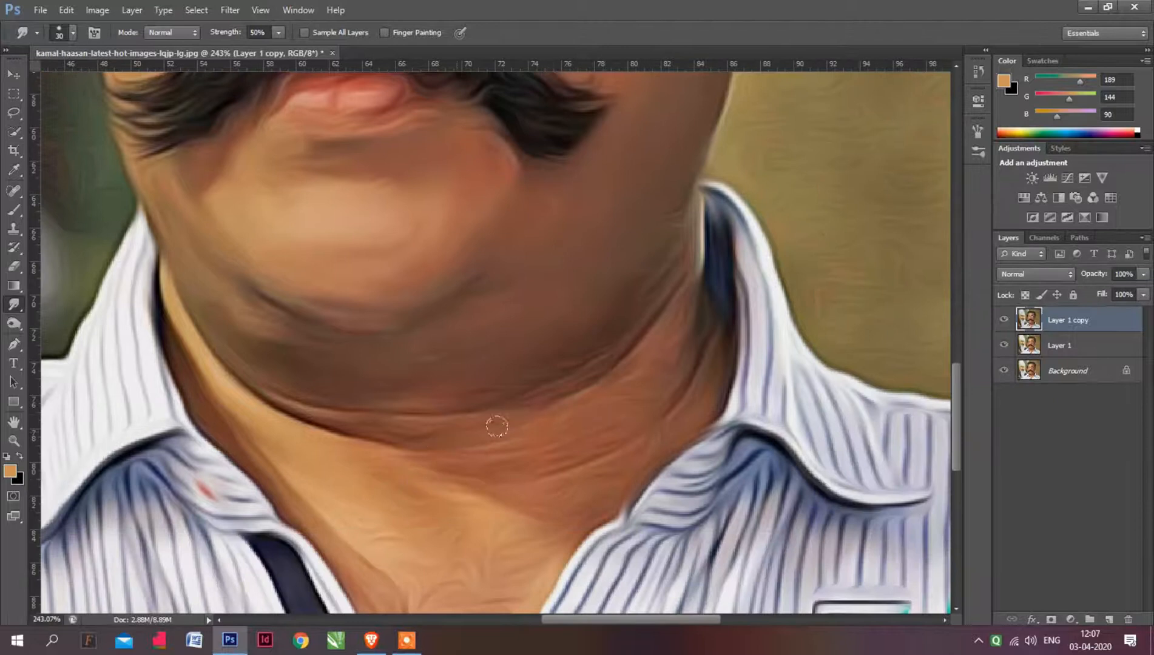
pyautogui.moveTo(666, 343)
pyautogui.mouseDown()
pyautogui.moveTo(638, 352)
pyautogui.moveTo(624, 374)
pyautogui.moveTo(660, 383)
pyautogui.moveTo(591, 436)
pyautogui.moveTo(688, 375)
pyautogui.moveTo(680, 403)
pyautogui.moveTo(624, 444)
pyautogui.mouseUp()
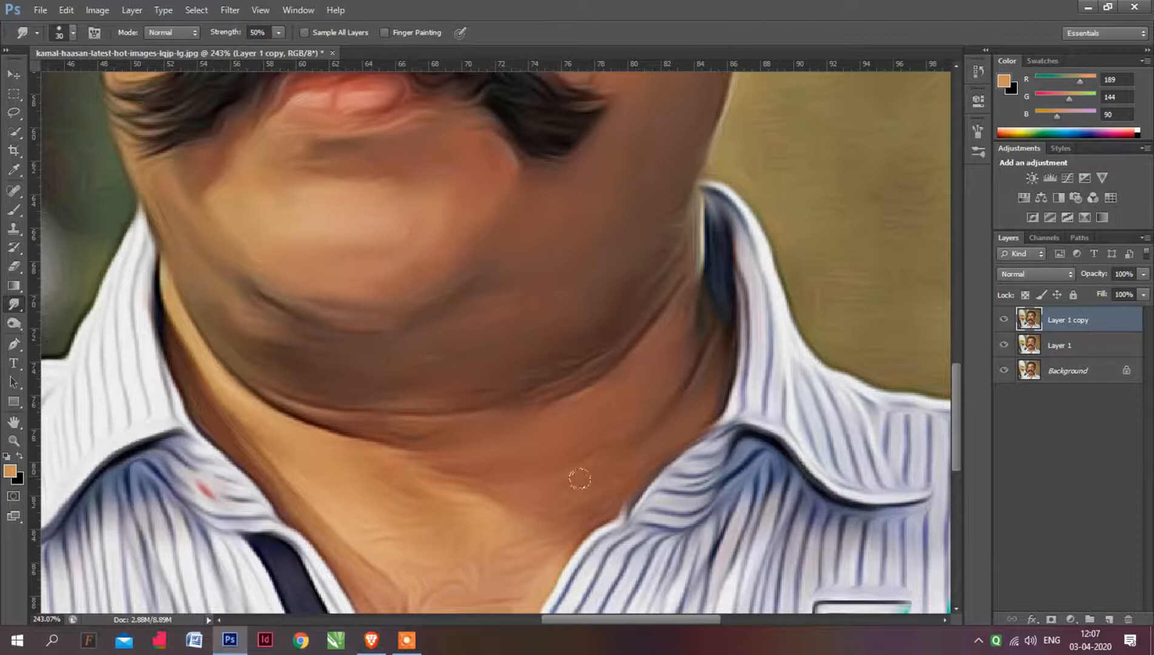
# Smudge away the chest hair and skin lines in the open shirt collar with the 30 px Smudge brush
pyautogui.moveTo(569, 517); pyautogui.dragTo(570, 444)
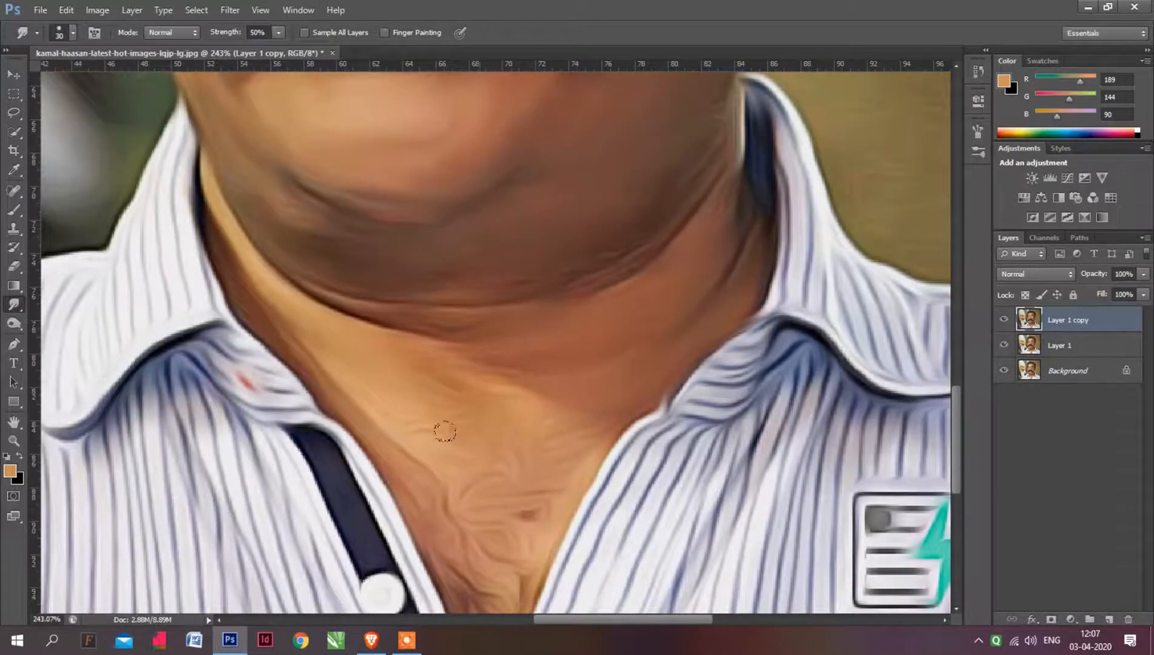
pyautogui.moveTo(406, 455)
pyautogui.mouseDown()
pyautogui.moveTo(412, 412)
pyautogui.moveTo(463, 525)
pyautogui.moveTo(434, 441)
pyautogui.mouseUp()
pyautogui.moveTo(479, 480)
pyautogui.mouseDown()
pyautogui.moveTo(521, 483)
pyautogui.moveTo(534, 468)
pyautogui.mouseUp()
pyautogui.moveTo(527, 479)
pyautogui.mouseDown()
pyautogui.moveTo(532, 432)
pyautogui.moveTo(512, 542)
pyautogui.moveTo(480, 513)
pyautogui.moveTo(490, 526)
pyautogui.mouseUp()
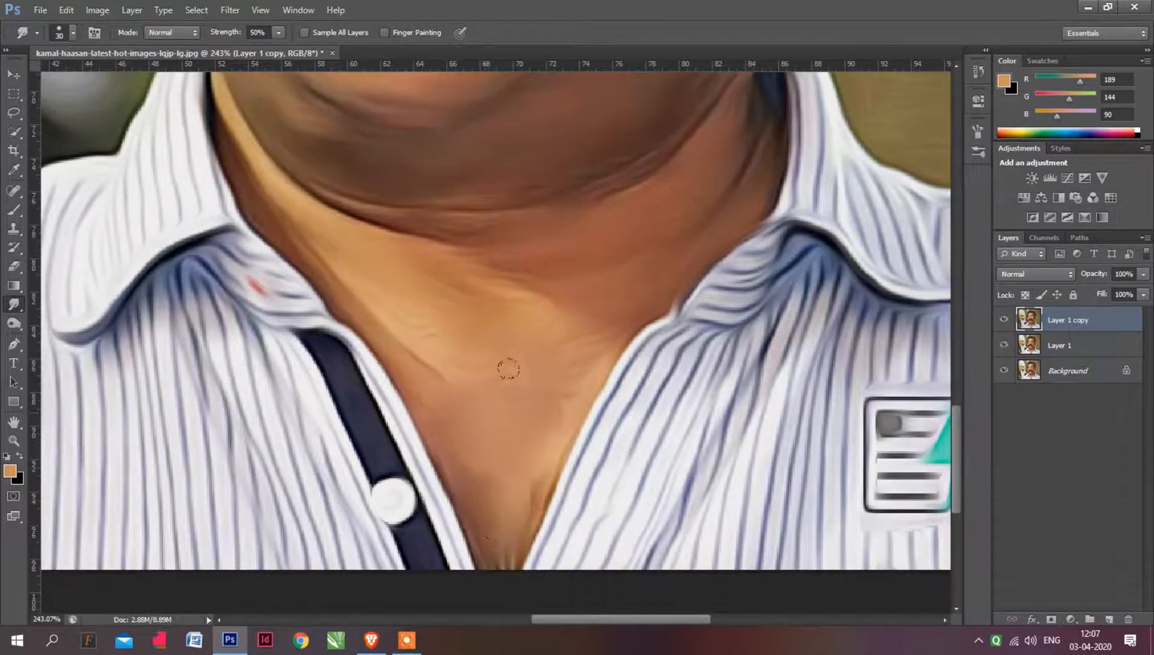
pyautogui.scroll(3, 509, 327)
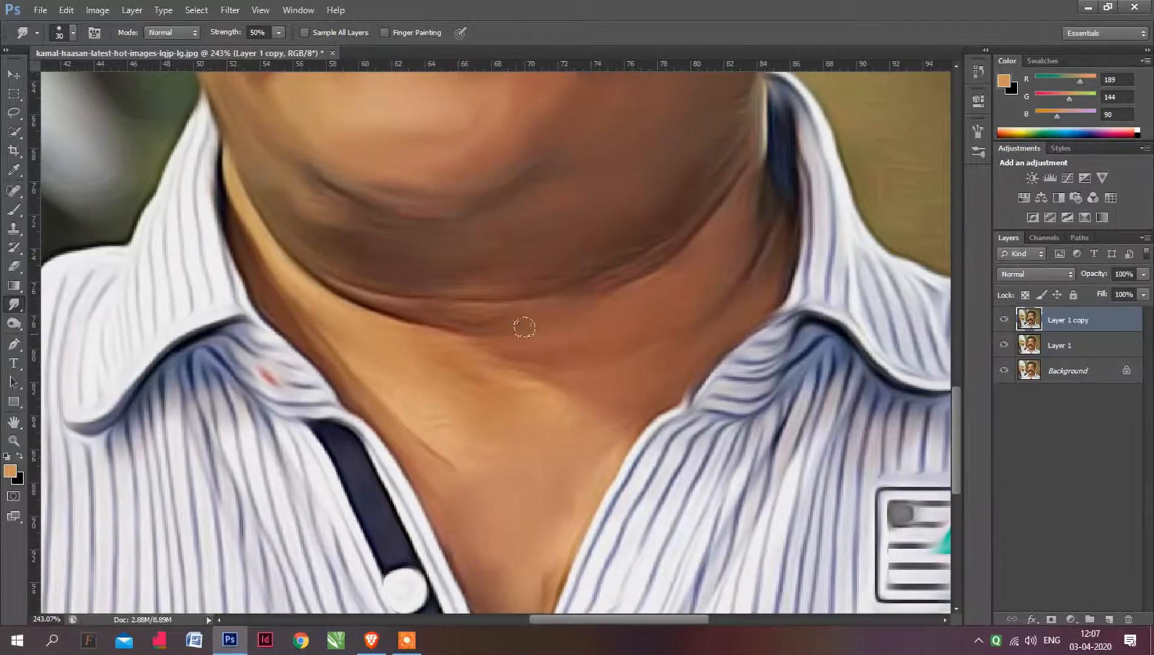
pyautogui.scroll(4, 582, 247)
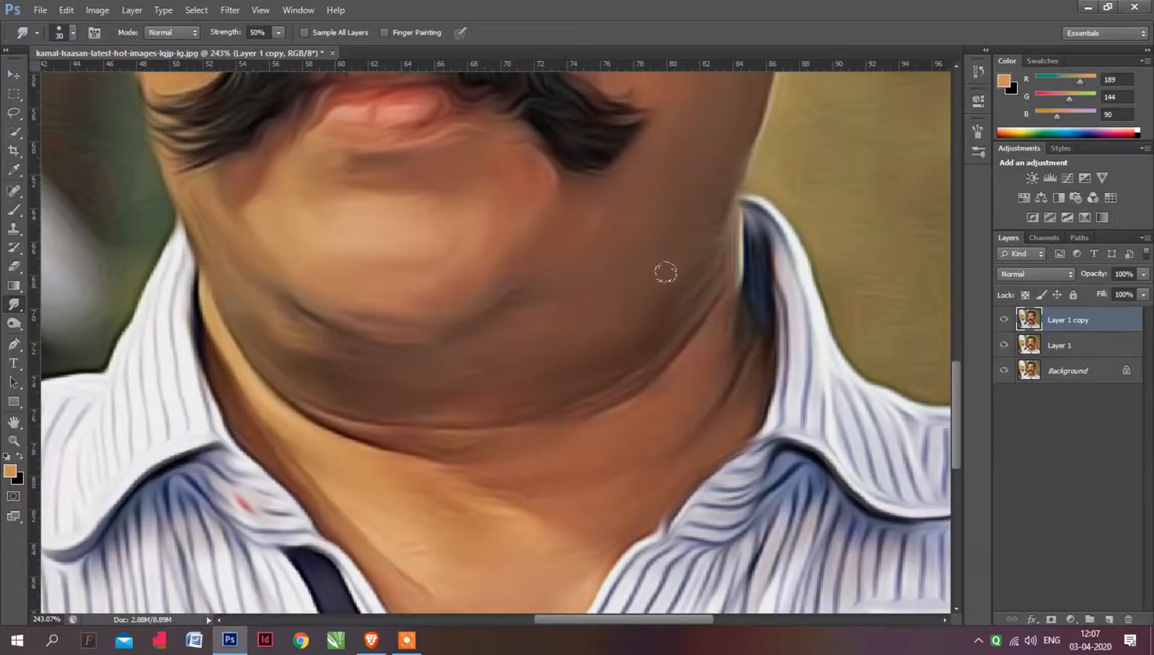
pyautogui.scroll(-6, 683, 232)
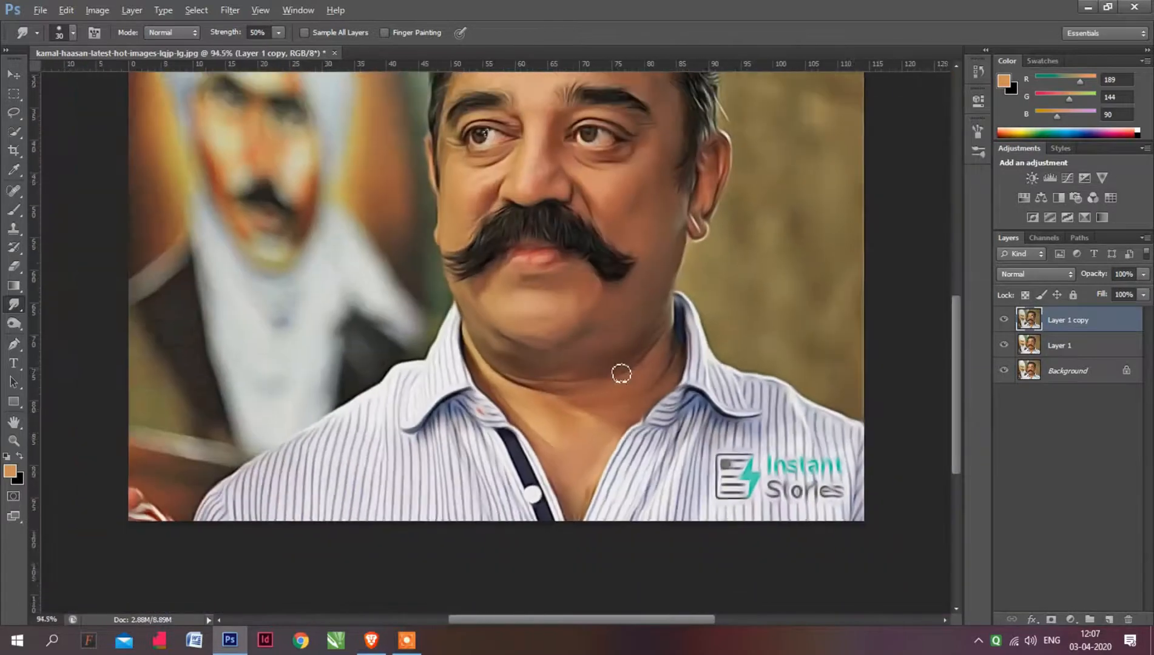
# Smooth the skin below the lips and along the moustache's lower edge with a 20 px Smudge brush
pyautogui.scroll(6, 584, 297)
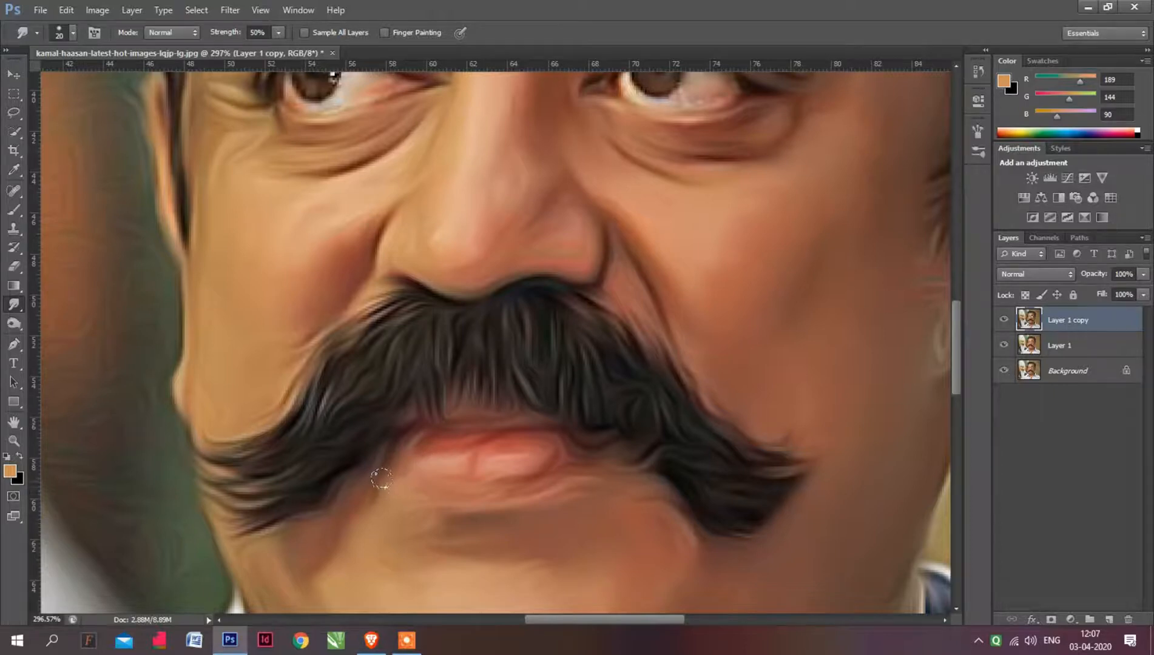
pyautogui.scroll(-6, 417, 382)
pyautogui.scroll(5, 469, 480)
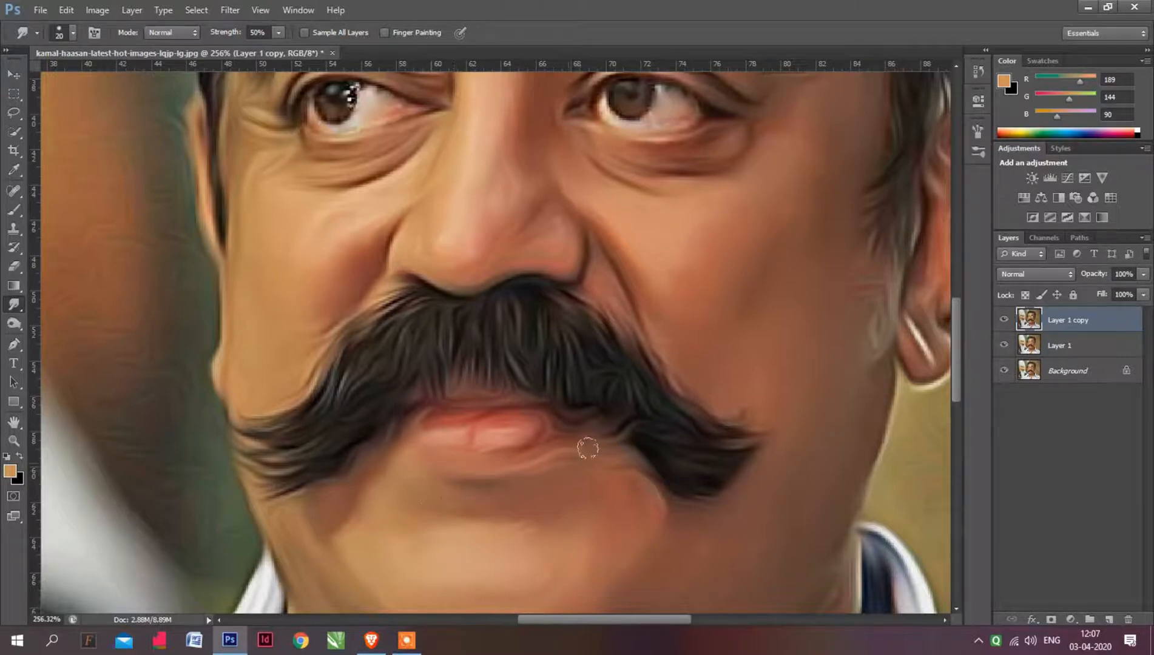
pyautogui.moveTo(613, 458); pyautogui.dragTo(686, 508)
pyautogui.scroll(-2, 615, 316)
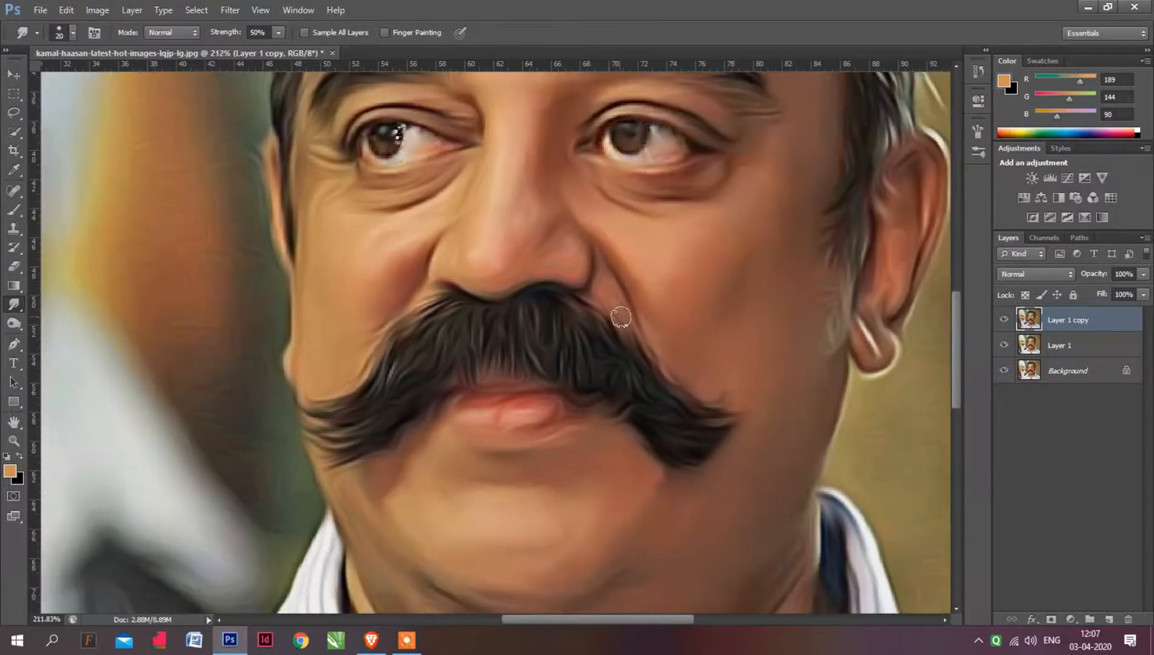
# Smooth the fold between the nose and the cheek nearest the visible ear with the 20 px Smudge brush and review the whole portrait
pyautogui.scroll(3, 605, 283)
pyautogui.moveTo(605, 282); pyautogui.dragTo(608, 300)
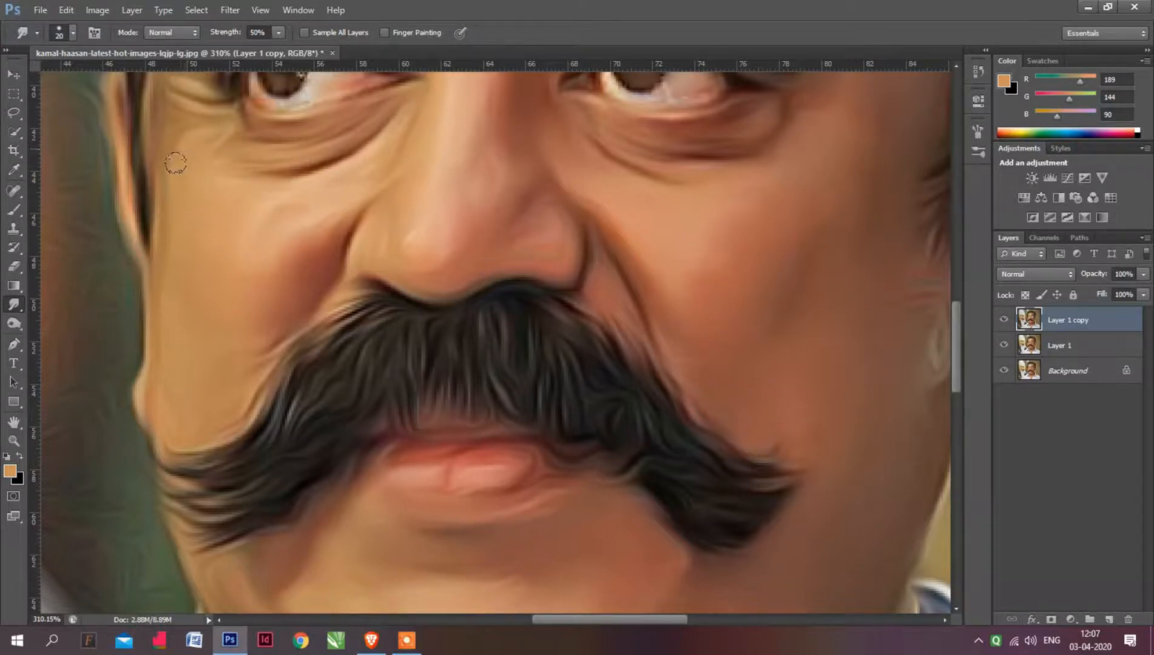
pyautogui.scroll(-6, 283, 252)
pyautogui.scroll(3, 260, 221)
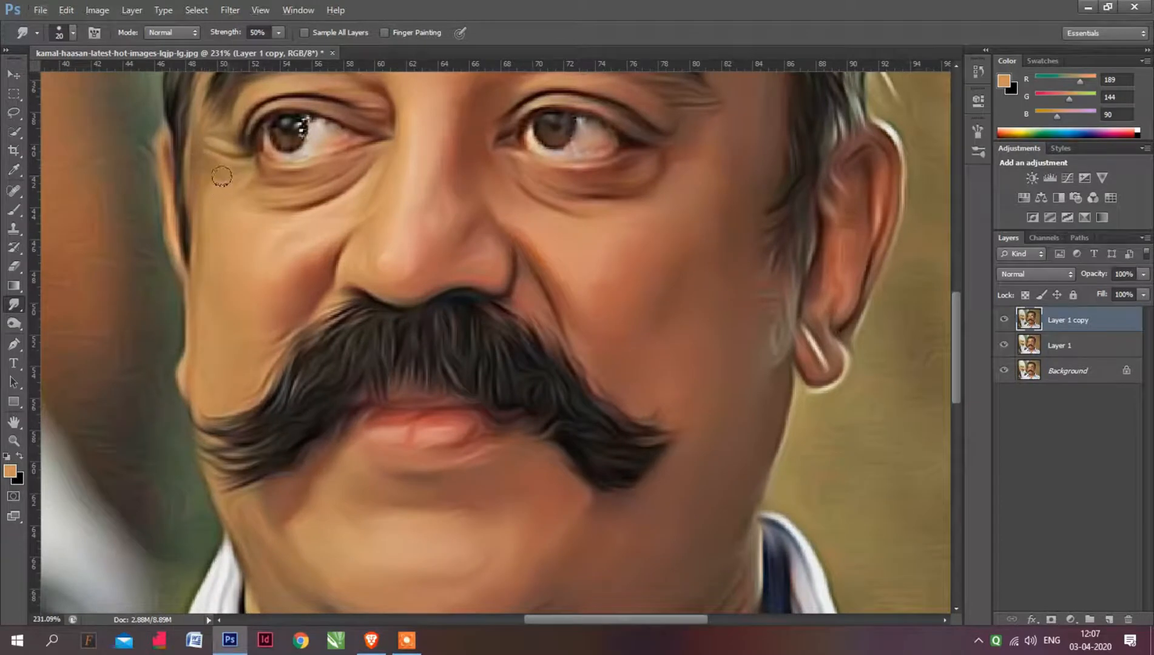
pyautogui.scroll(-12, 201, 260)
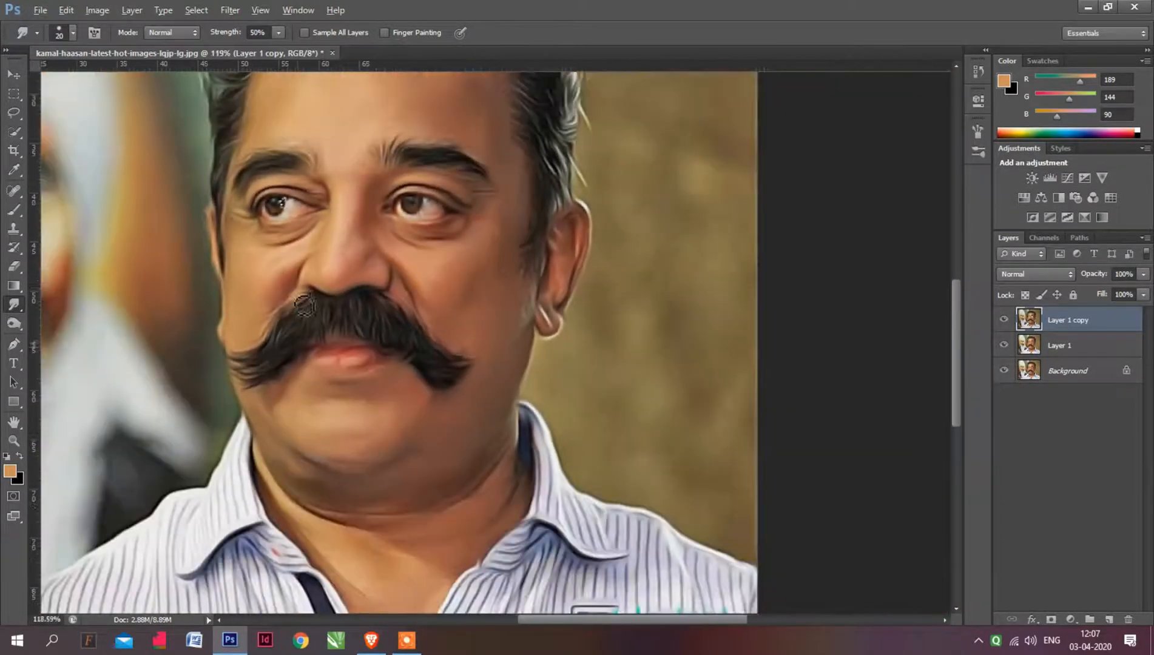
pyautogui.scroll(2, 527, 381)
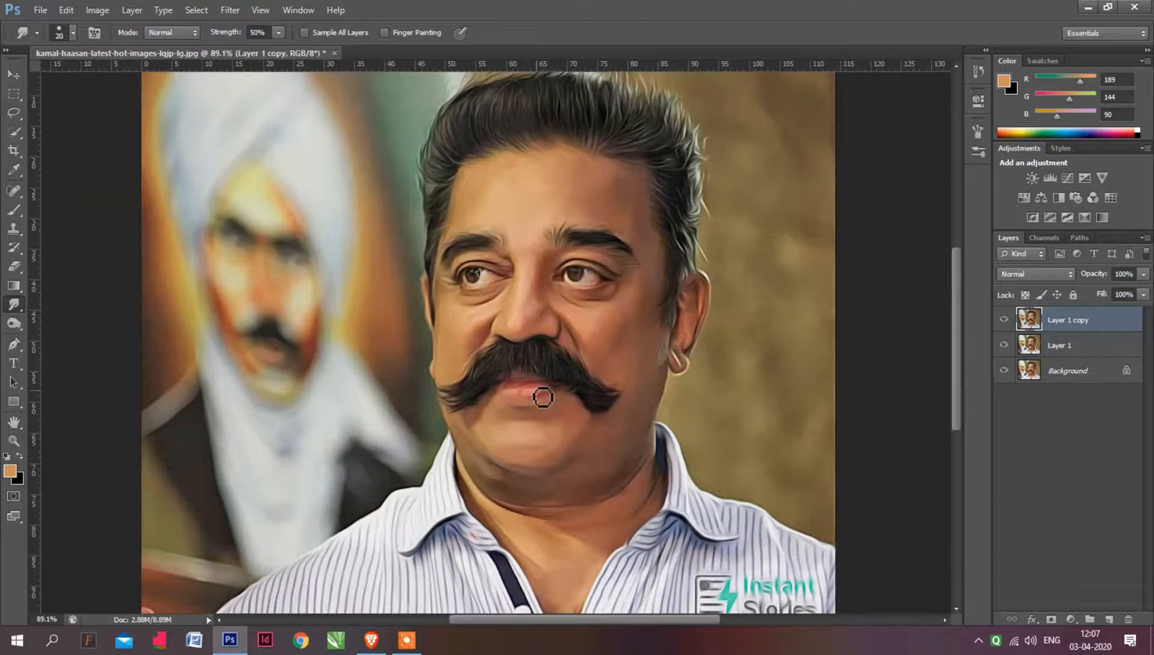
pyautogui.scroll(-2, 521, 378)
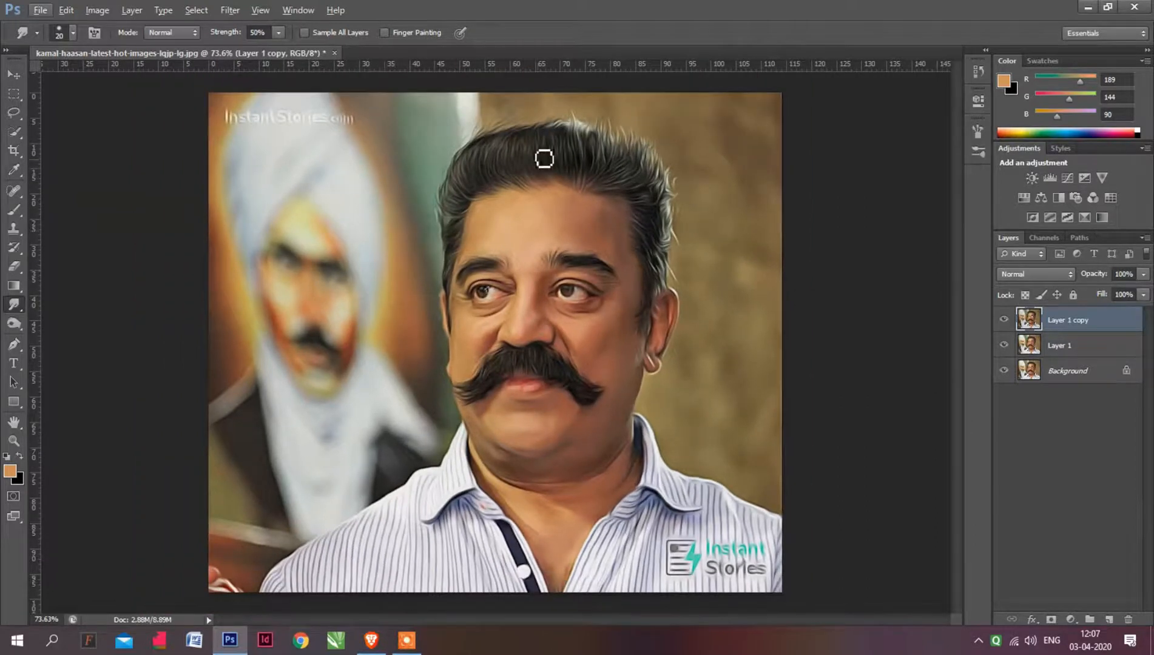
# Smooth the pixelated highlight in the iris of the eye farthest from the visible ear on Layer 1 with a 9 px Smudge brush
pyautogui.scroll(3, 544, 157)
pyautogui.scroll(8, 512, 367)
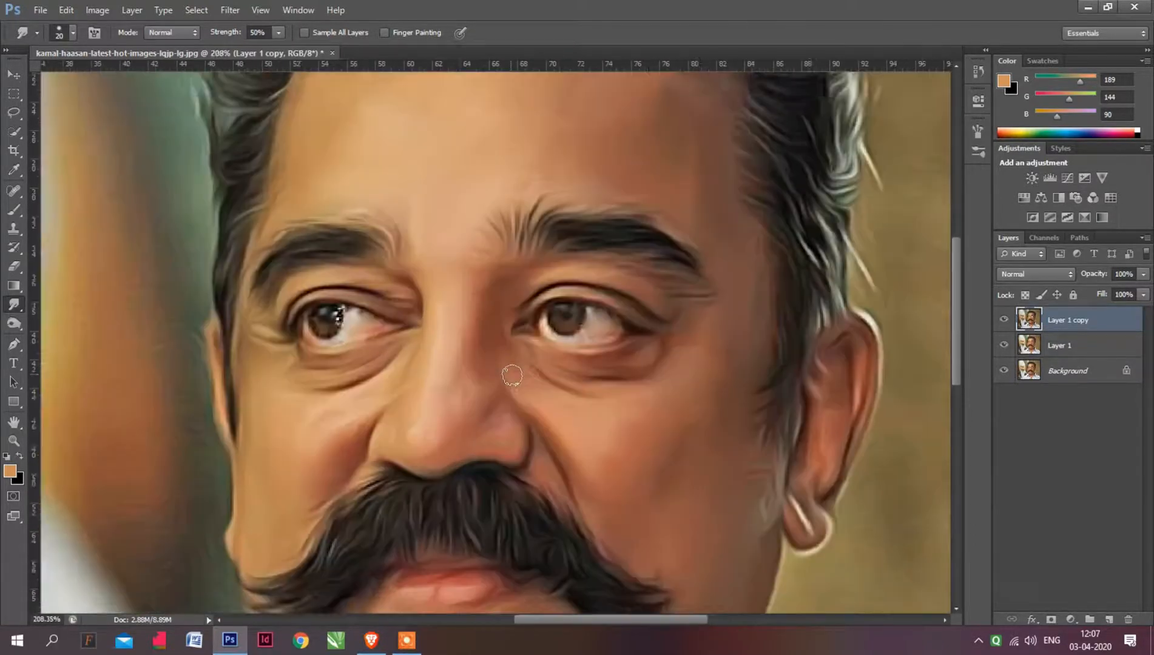
pyautogui.scroll(6, 291, 303)
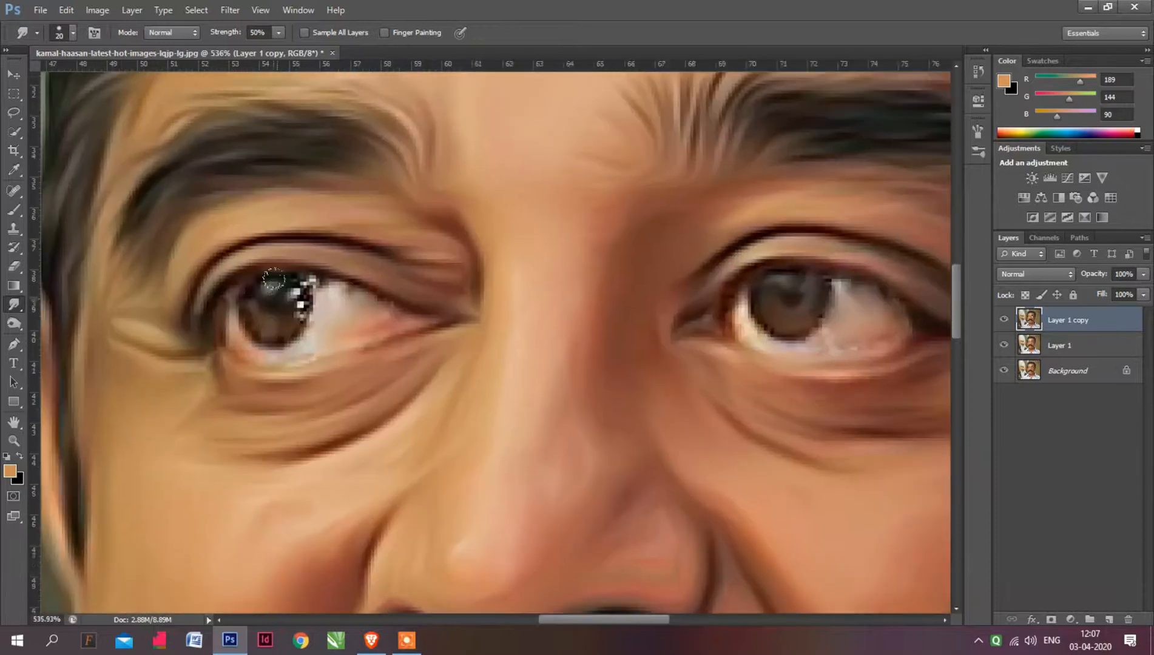
pyautogui.press('[')
pyautogui.press('[')
pyautogui.press('[')
pyautogui.press('[')
pyautogui.press('[')
pyautogui.press('[')
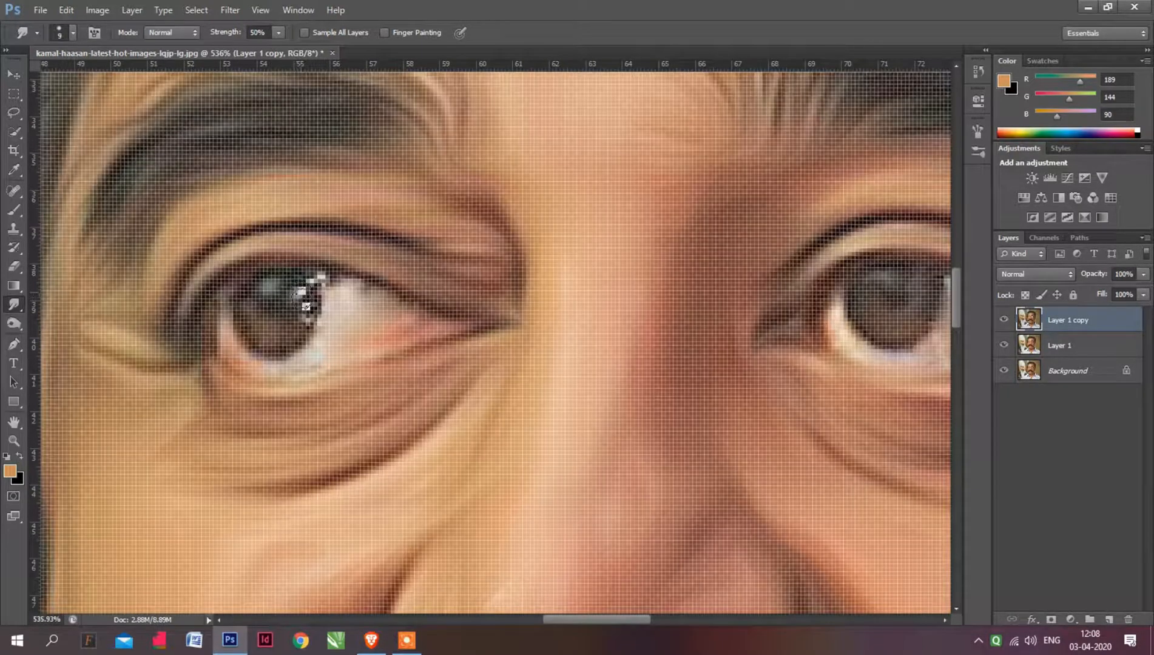
pyautogui.click(1061, 346)
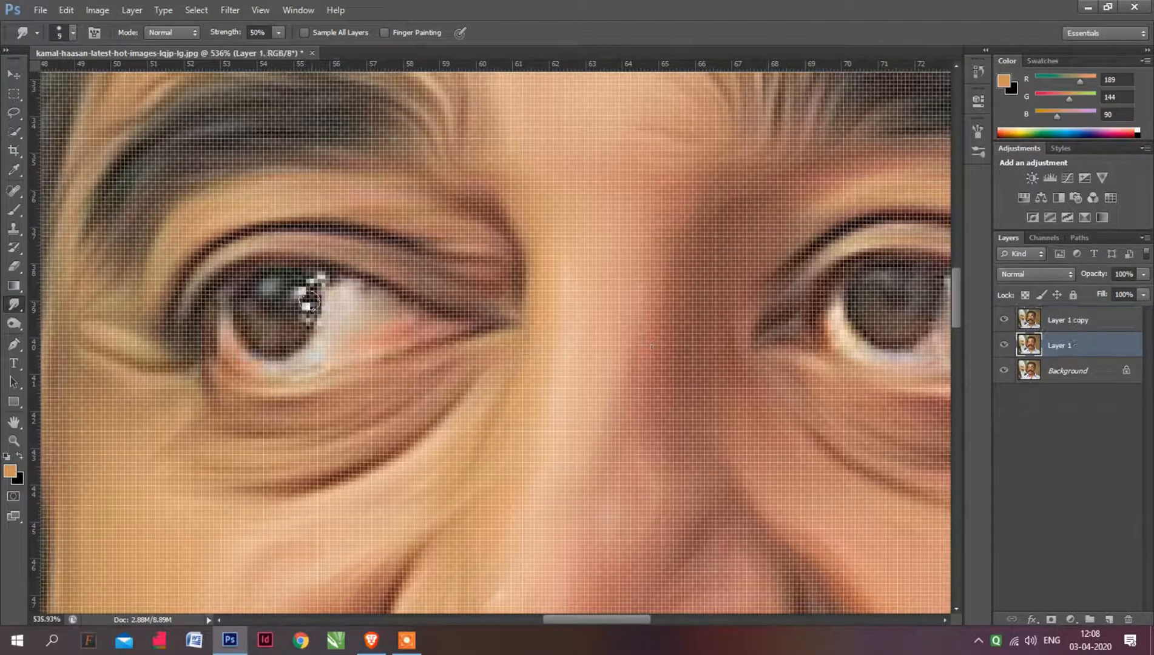
pyautogui.moveTo(299, 311)
pyautogui.mouseDown()
pyautogui.moveTo(291, 296)
pyautogui.moveTo(355, 287)
pyautogui.moveTo(324, 275)
pyautogui.moveTo(406, 308)
pyautogui.moveTo(321, 279)
pyautogui.moveTo(404, 308)
pyautogui.moveTo(331, 328)
pyautogui.mouseUp()
# Blend the iris edge and adjoining white of the eye nearest the visible ear with the 9 px Smudge brush on Layer 1
pyautogui.scroll(-3, 331, 305)
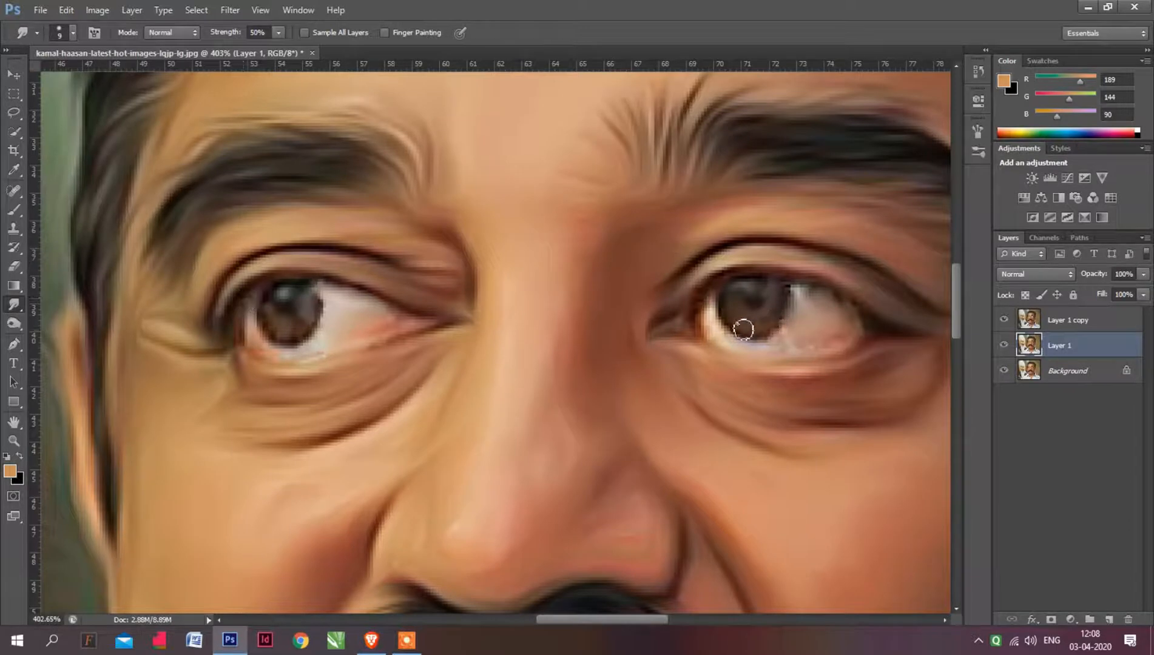
pyautogui.moveTo(728, 318)
pyautogui.mouseDown()
pyautogui.moveTo(752, 335)
pyautogui.moveTo(785, 293)
pyautogui.moveTo(739, 315)
pyautogui.moveTo(711, 304)
pyautogui.moveTo(695, 319)
pyautogui.moveTo(804, 336)
pyautogui.moveTo(781, 342)
pyautogui.moveTo(854, 334)
pyautogui.moveTo(842, 304)
pyautogui.moveTo(868, 327)
pyautogui.moveTo(861, 337)
pyautogui.moveTo(824, 291)
pyautogui.moveTo(852, 291)
pyautogui.moveTo(863, 302)
pyautogui.moveTo(701, 288)
pyautogui.moveTo(709, 302)
pyautogui.moveTo(695, 309)
pyautogui.mouseUp()
pyautogui.scroll(-3, 339, 276)
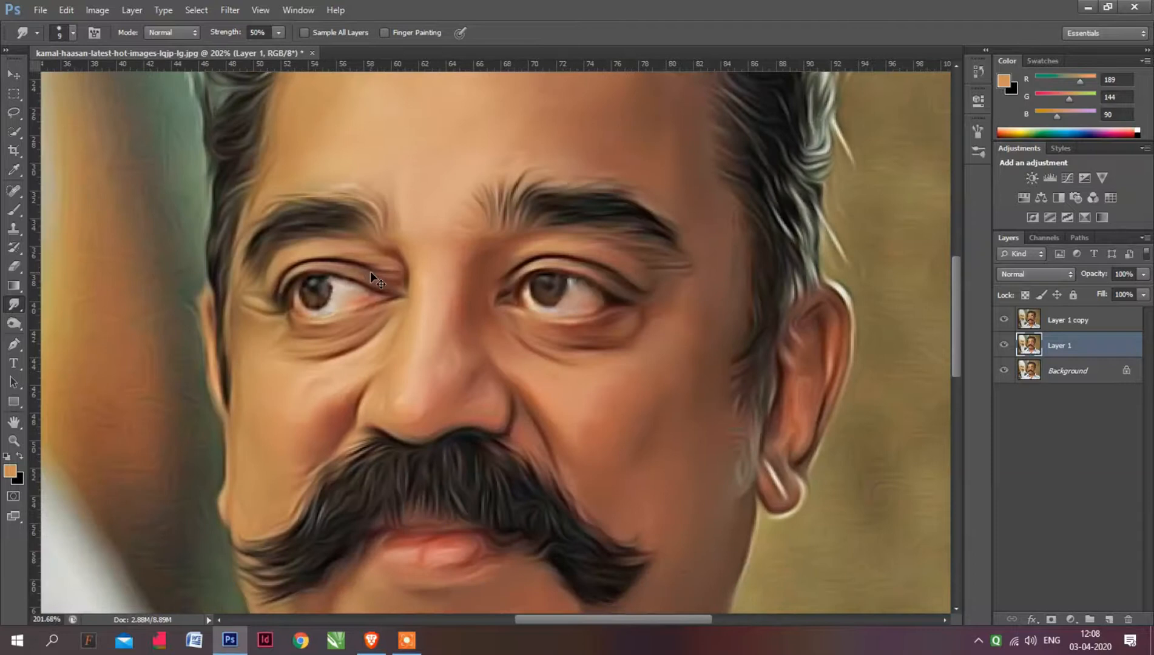
pyautogui.scroll(-3, 370, 271)
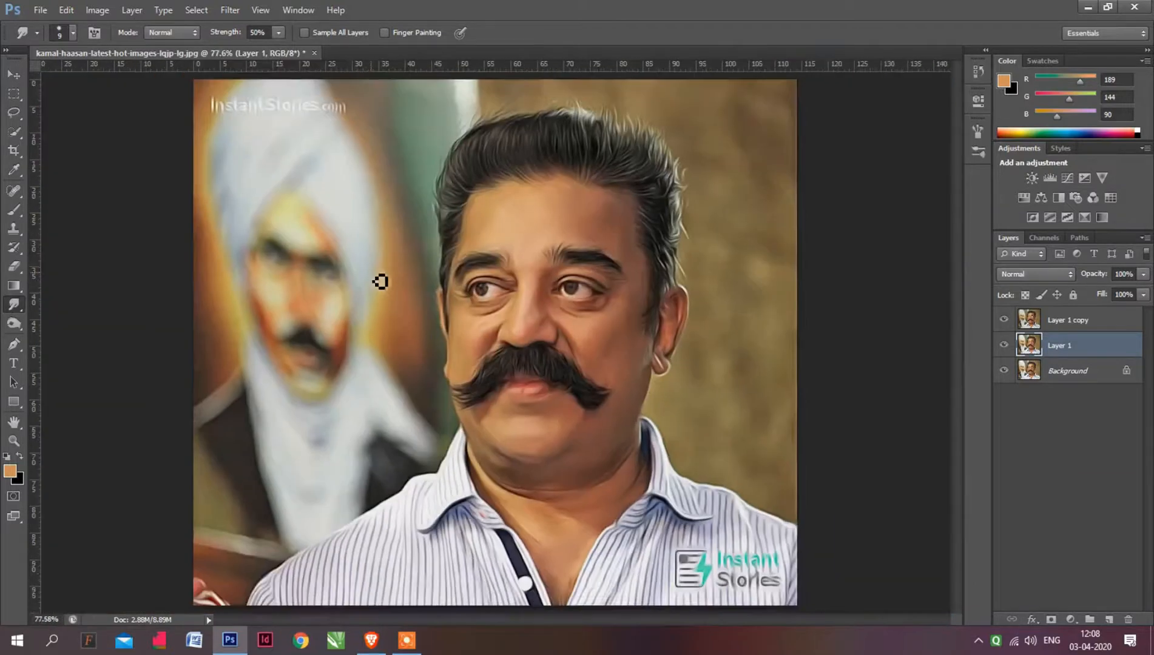
# Examine the smudged eyes, nose and moustache up close and in the full portrait, and look over the available brush tips
pyautogui.scroll(3, 513, 350)
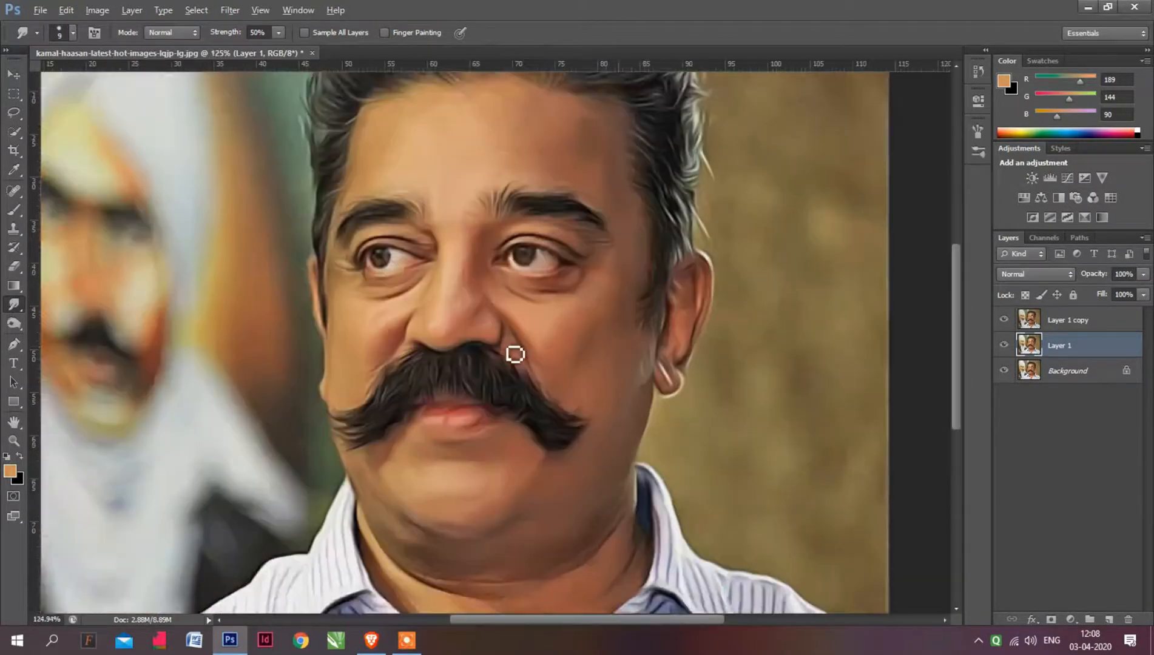
pyautogui.scroll(-2, 514, 347)
pyautogui.scroll(-3, 532, 354)
pyautogui.scroll(3, 534, 354)
pyautogui.scroll(1, 534, 354)
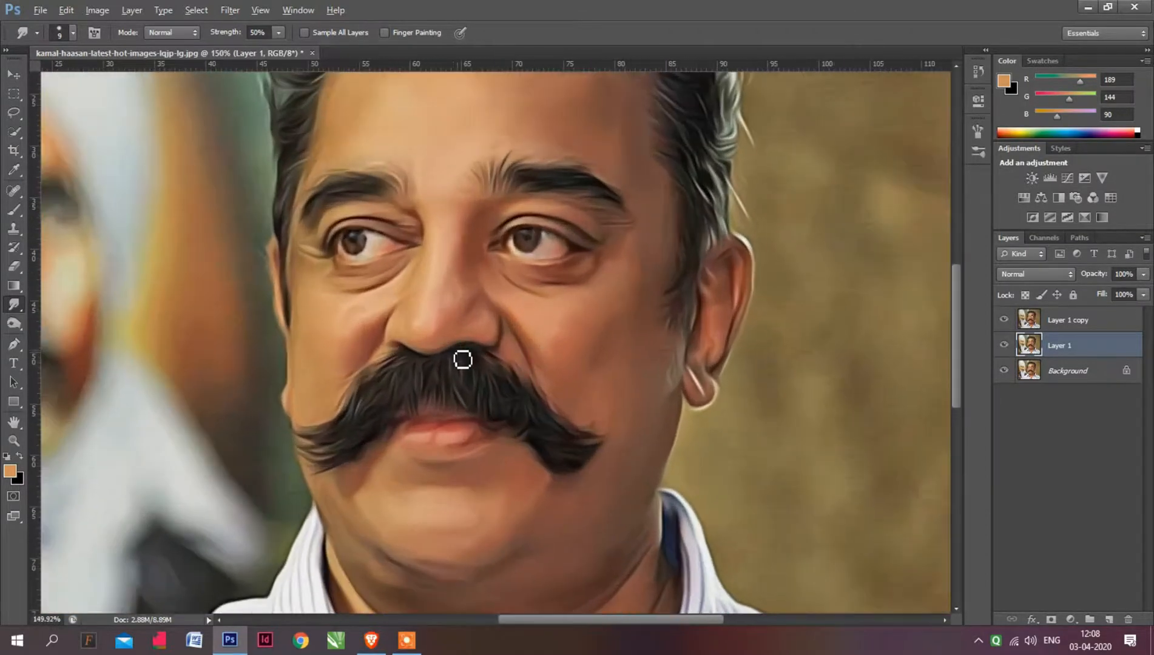
pyautogui.scroll(1, 437, 360)
pyautogui.rightClick(402, 364)
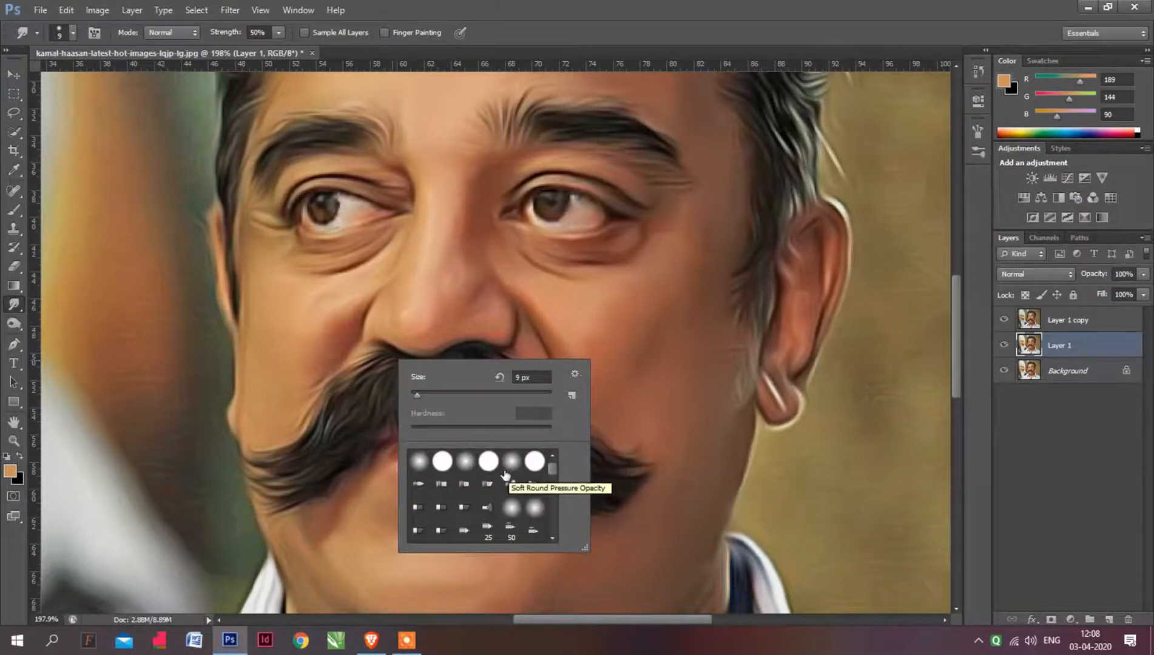
pyautogui.click(769, 351)
pyautogui.hotkey('ctrl', '0')
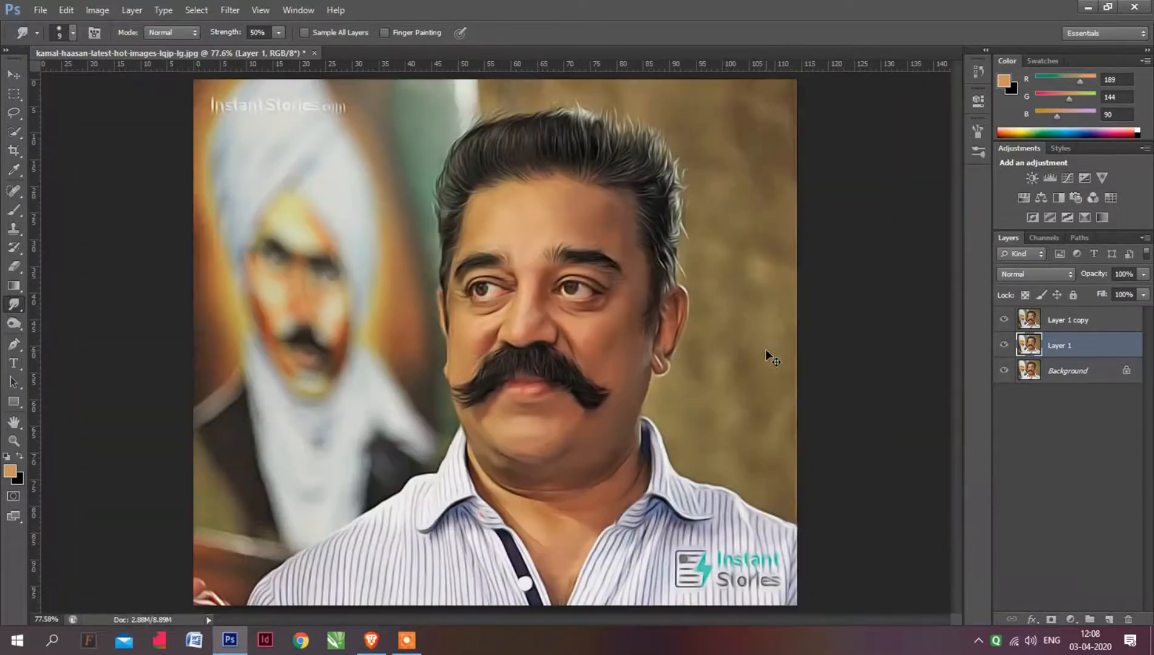
pyautogui.scroll(5, 579, 336)
pyautogui.scroll(-5, 580, 335)
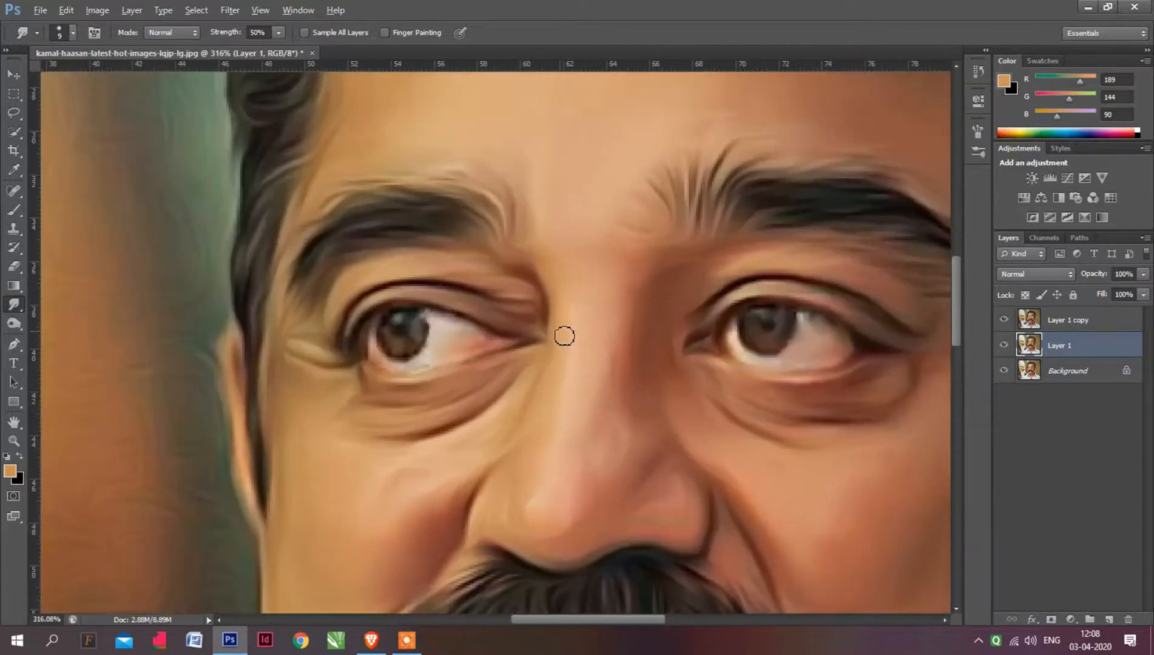
pyautogui.scroll(2, 722, 334)
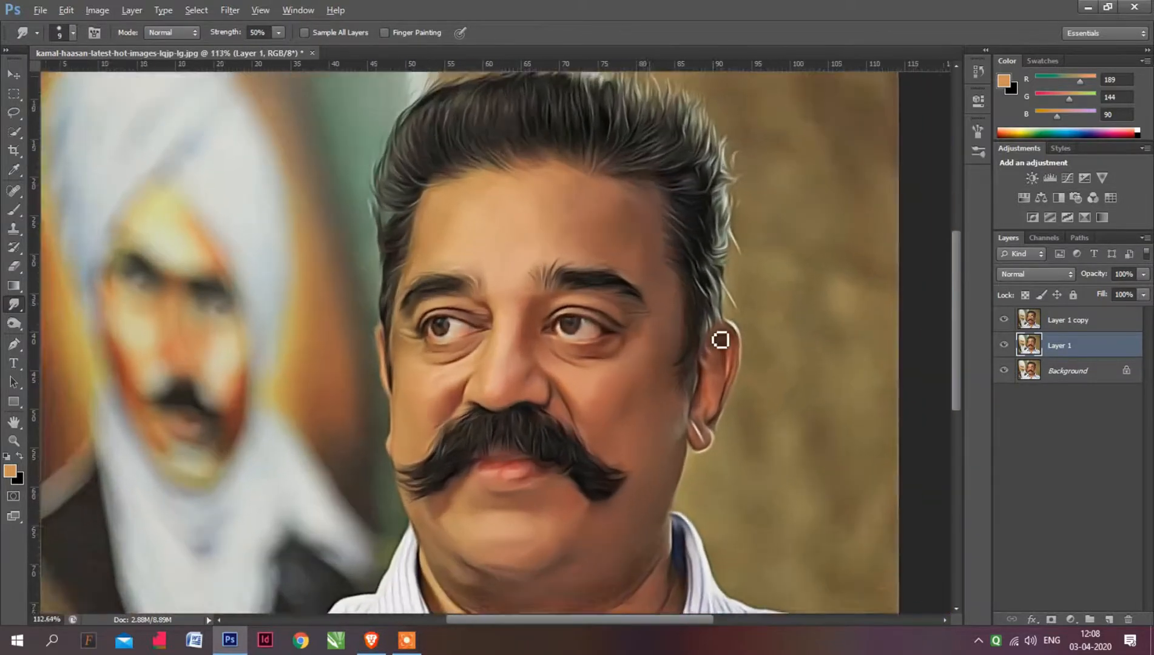
# Switch the Smudge tool to the 40 px speckled brush tip and set it to 20 px with 70% strength for the top hair
pyautogui.rightClick(553, 321)
pyautogui.moveTo(704, 415); pyautogui.dragTo(707, 482)
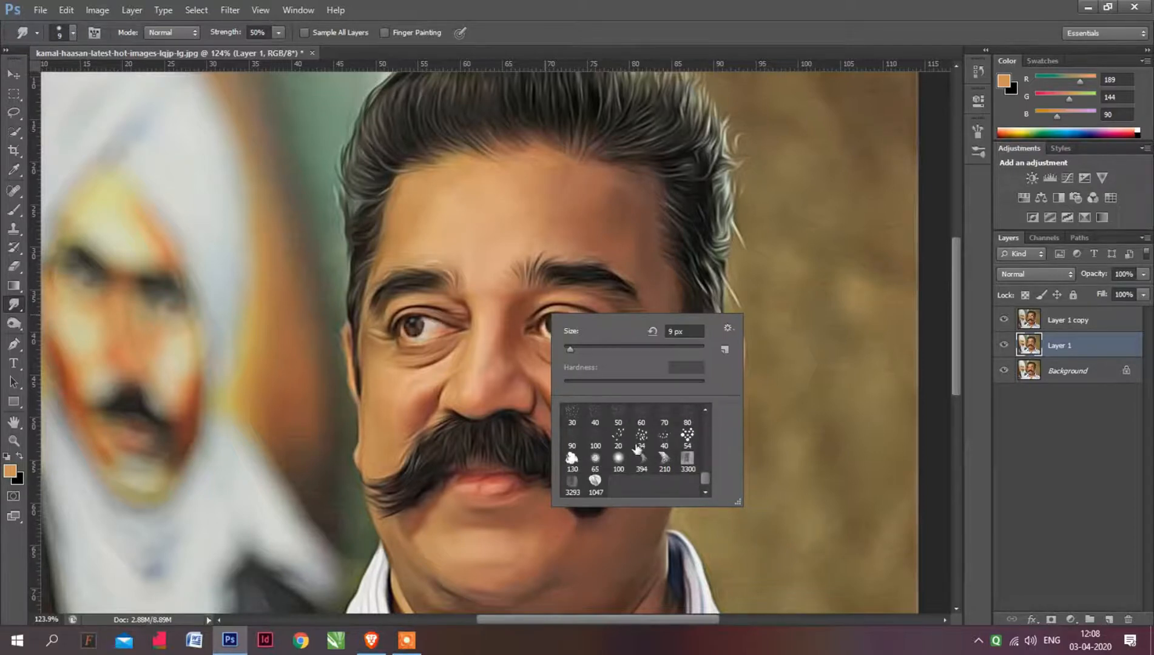
pyautogui.click(660, 439)
pyautogui.click(563, 192)
pyautogui.moveTo(555, 186)
pyautogui.mouseDown()
pyautogui.moveTo(525, 199)
pyautogui.moveTo(424, 336)
pyautogui.mouseUp()
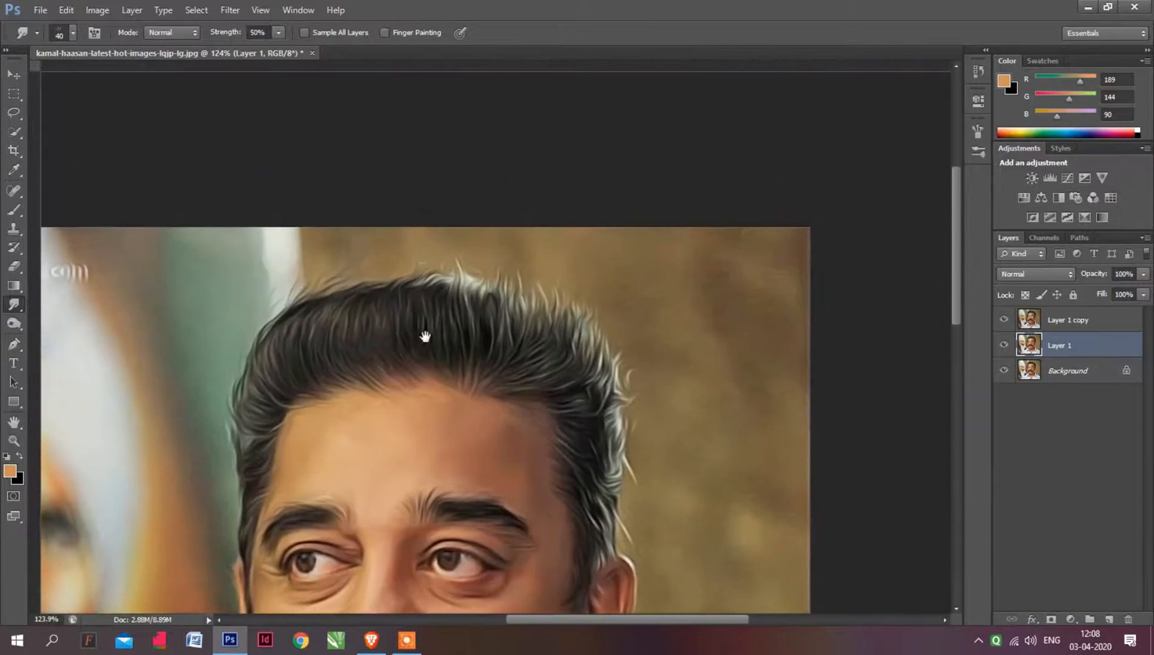
pyautogui.hotkey('ctrl', 'r')
pyautogui.scroll(2, 425, 337)
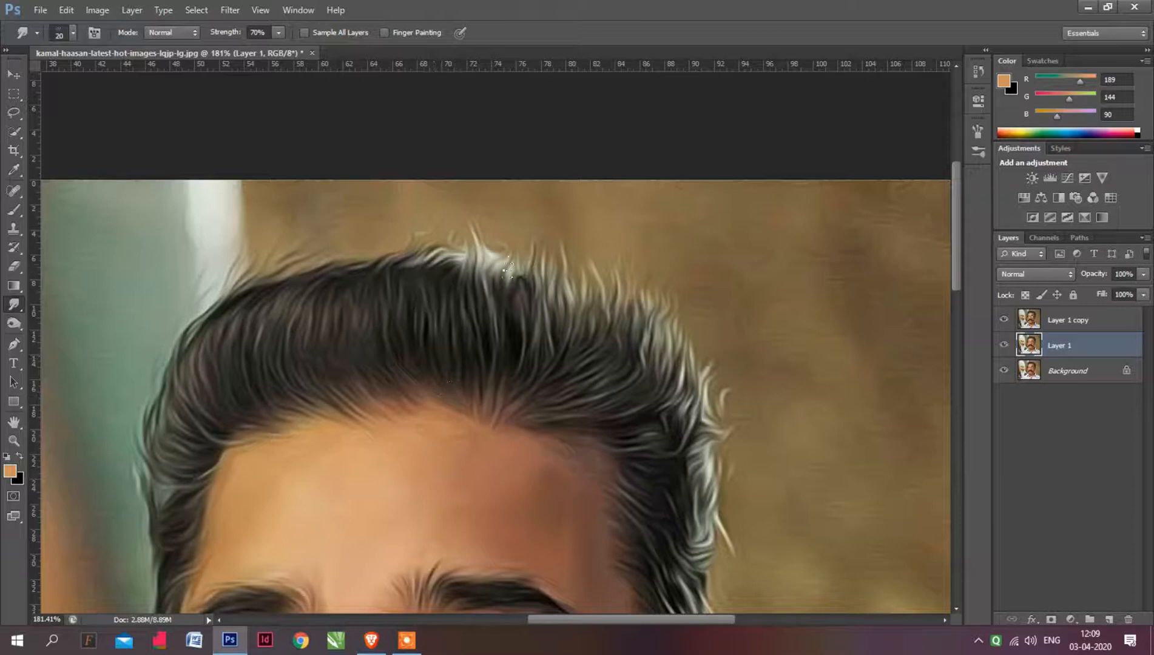
# Smudge the top hair into softer strands on Layer 1 copy with the speckled tip at 35 px and 70% strength
pyautogui.click(1076, 323)
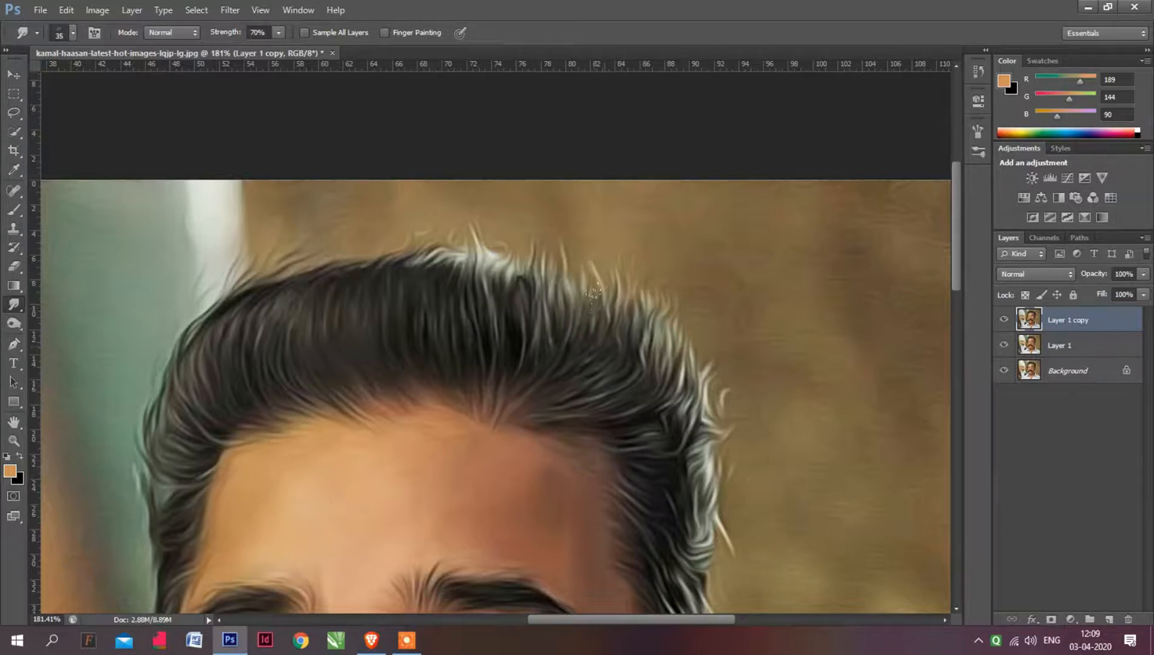
pyautogui.press('z')
pyautogui.moveTo(546, 389)
pyautogui.mouseDown()
pyautogui.moveTo(609, 332)
pyautogui.moveTo(574, 345)
pyautogui.moveTo(577, 358)
pyautogui.moveTo(576, 339)
pyautogui.mouseUp()
pyautogui.moveTo(635, 177); pyautogui.dragTo(640, 176)
pyautogui.click(13, 304)
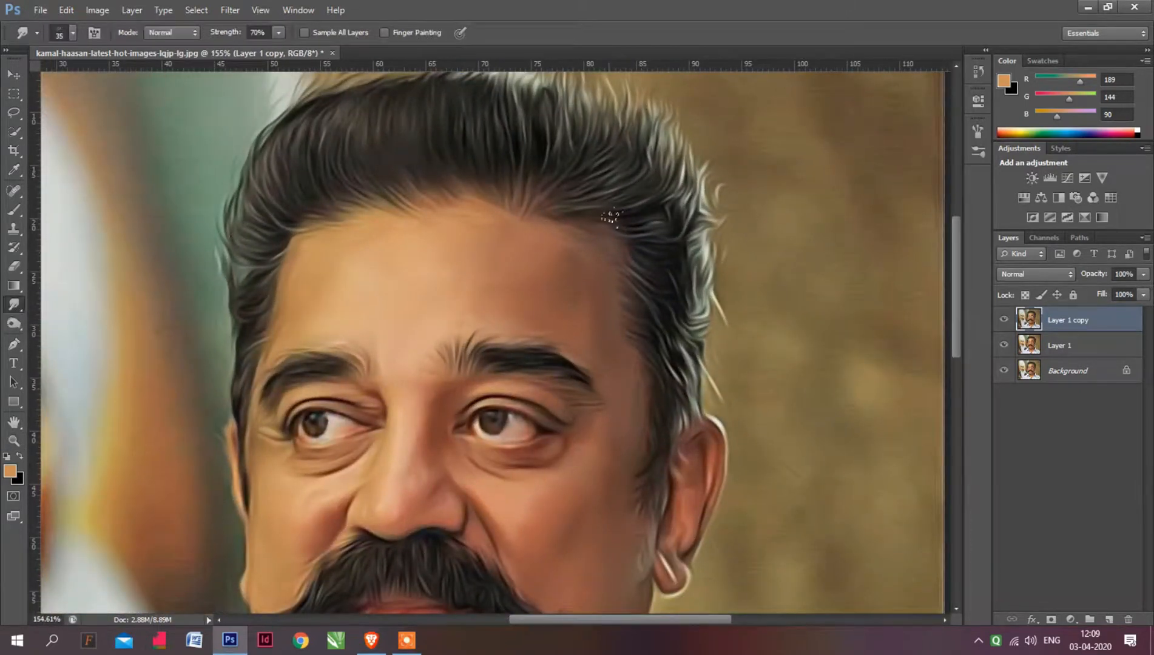
# Smudge the hair above the temple nearest the visible ear outward along its strands with the 35 px brush
pyautogui.scroll(3, 632, 197)
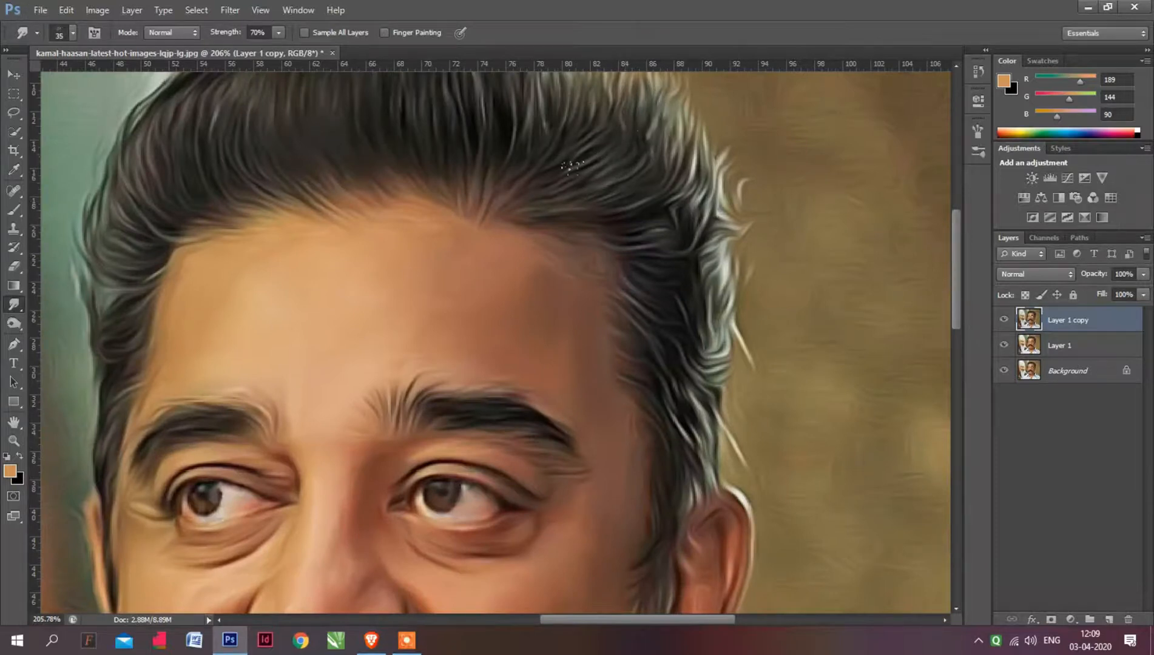
pyautogui.moveTo(596, 210); pyautogui.dragTo(676, 167)
pyautogui.moveTo(636, 225)
pyautogui.mouseDown()
pyautogui.moveTo(691, 174)
pyautogui.moveTo(691, 191)
pyautogui.moveTo(640, 239)
pyautogui.moveTo(702, 195)
pyautogui.mouseUp()
pyautogui.scroll(-5, 672, 243)
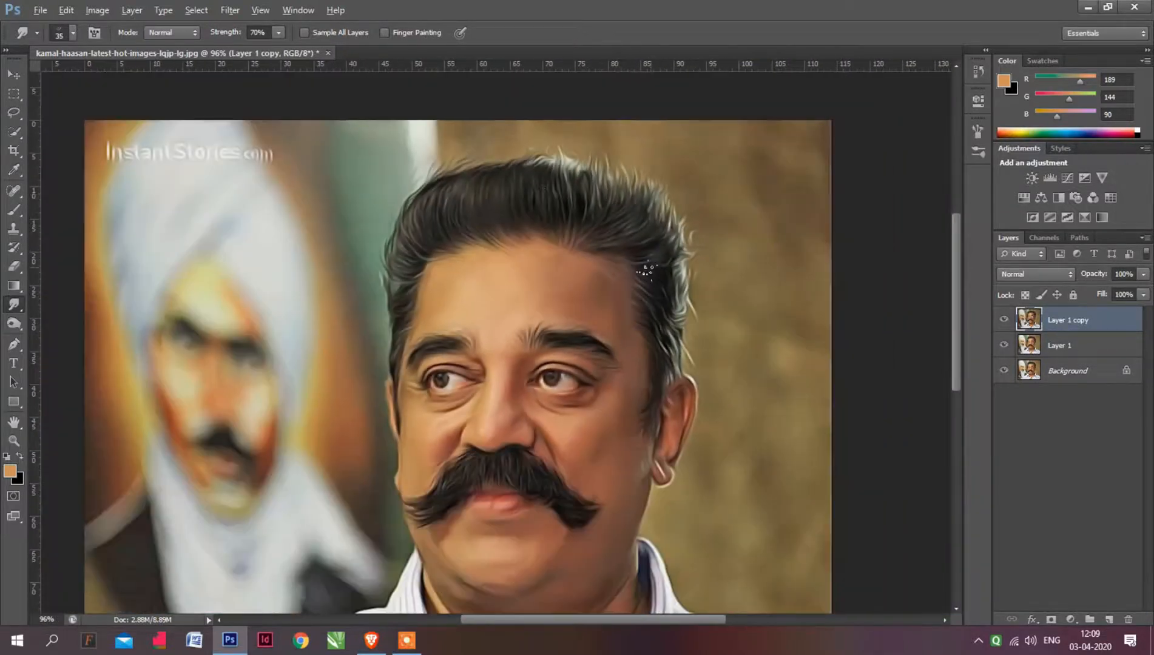
# Smudge the hair on the side of the head facing the background painting with the 35 px brush and check the whole portrait
pyautogui.scroll(3, 546, 193)
pyautogui.scroll(2, 392, 243)
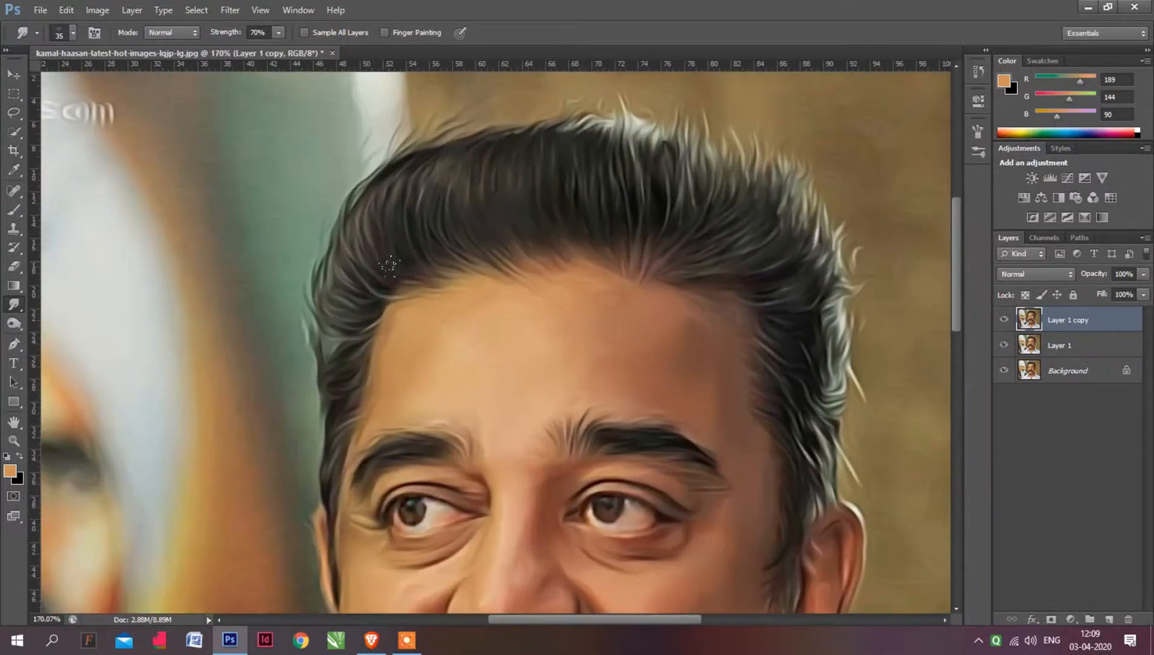
pyautogui.moveTo(367, 248); pyautogui.dragTo(387, 229)
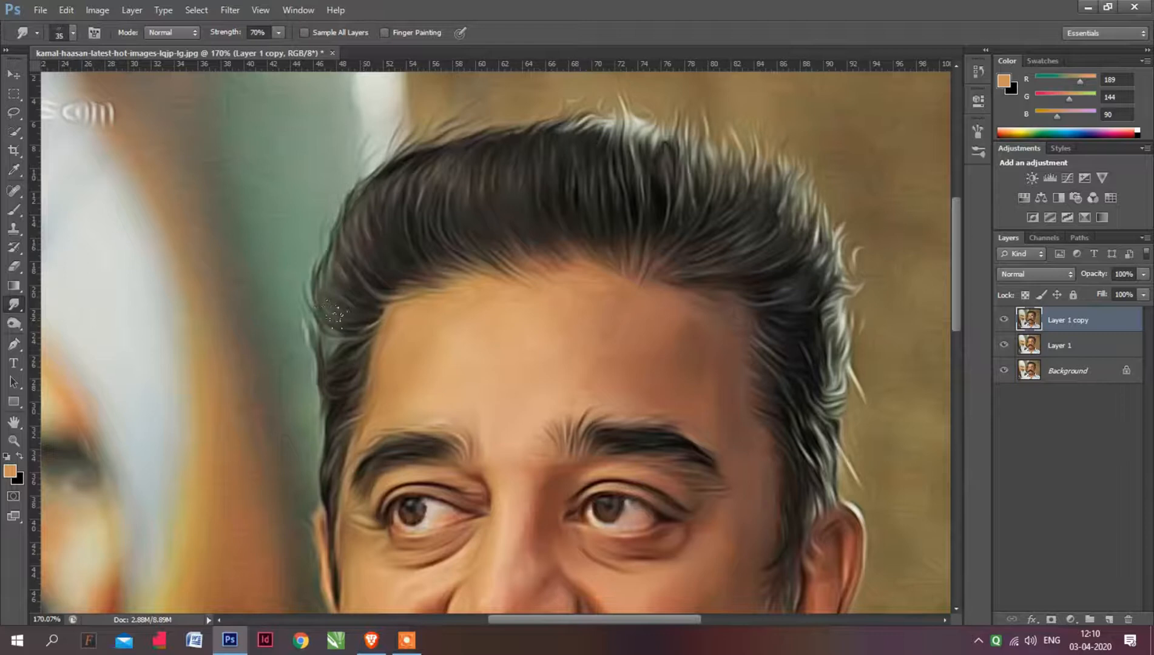
pyautogui.scroll(-5, 400, 294)
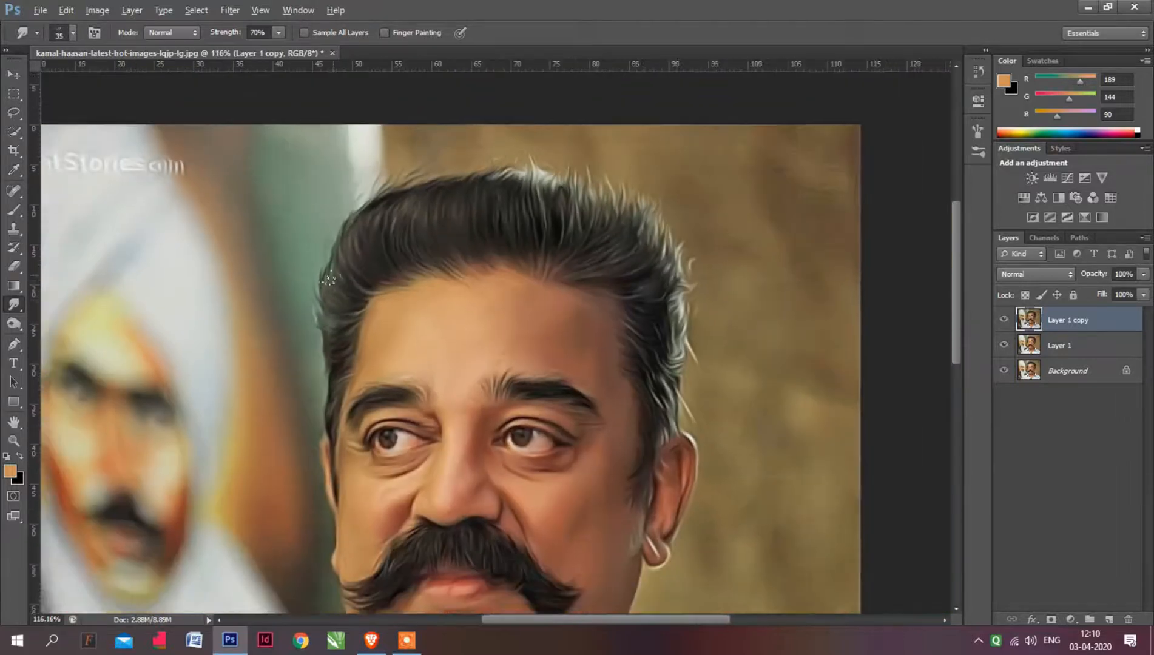
pyautogui.scroll(1, 394, 285)
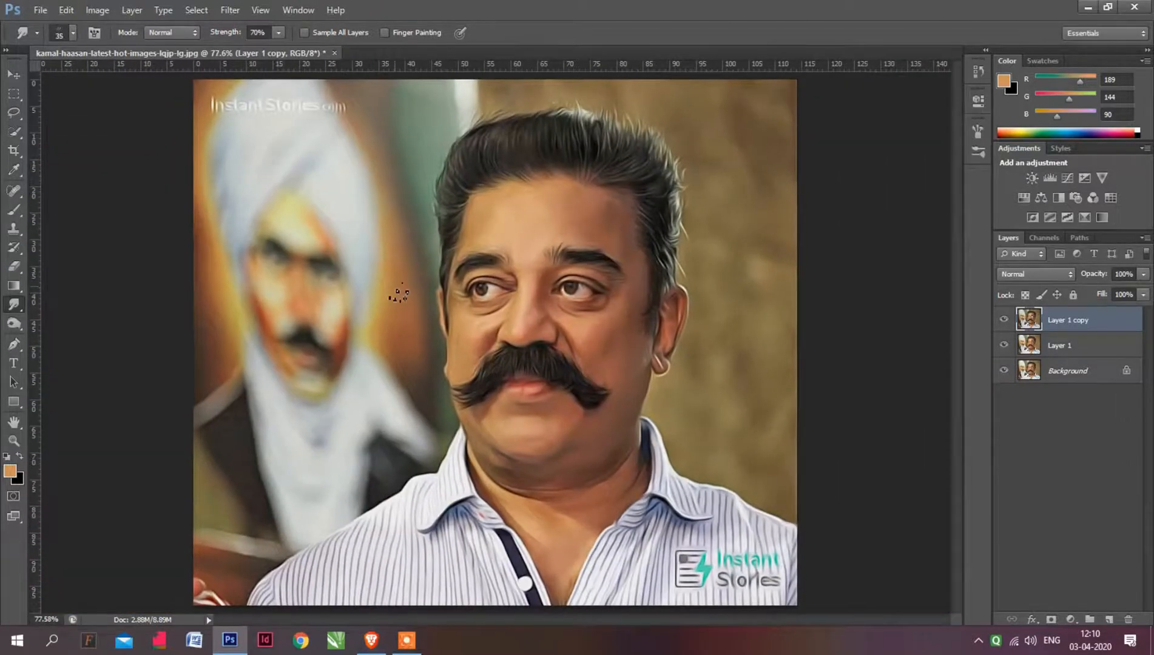
# Switch the Smudge tool to the 65 px brush tip for work on the forehead, keeping 70% strength
pyautogui.press('v')
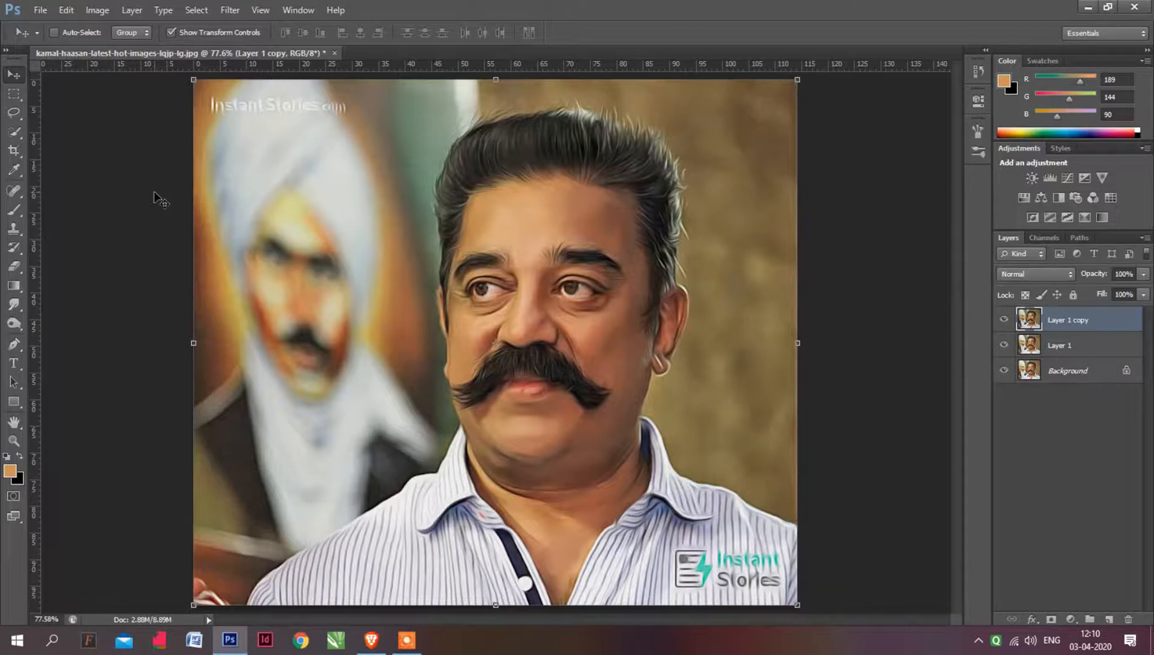
pyautogui.scroll(5, 520, 267)
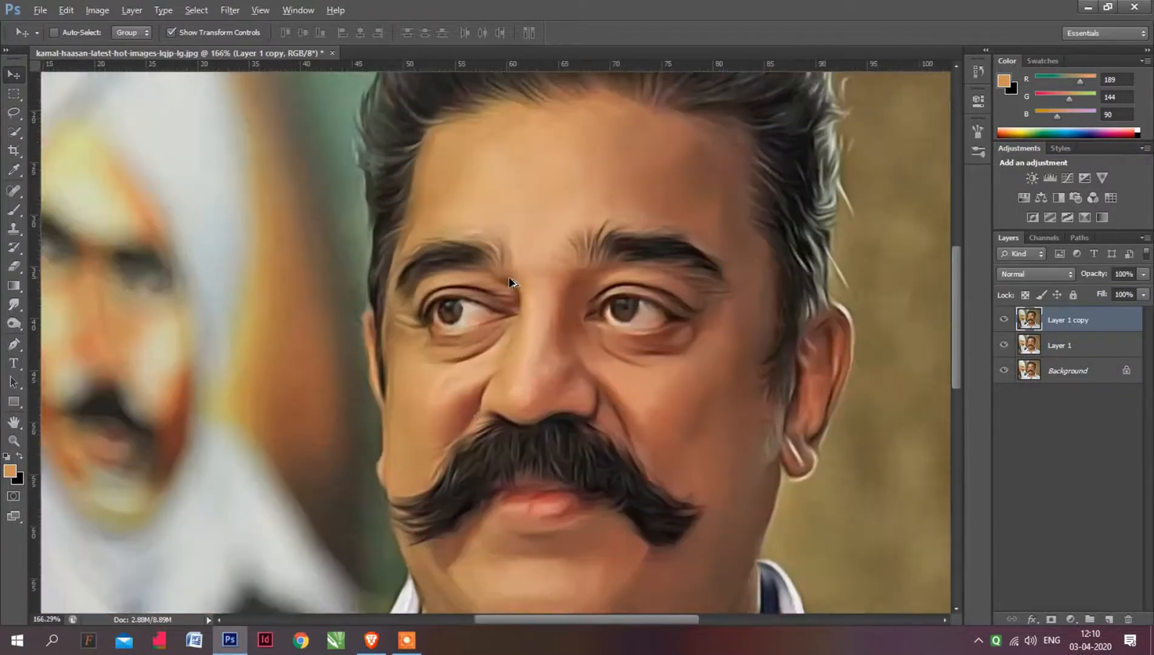
pyautogui.press('alt')
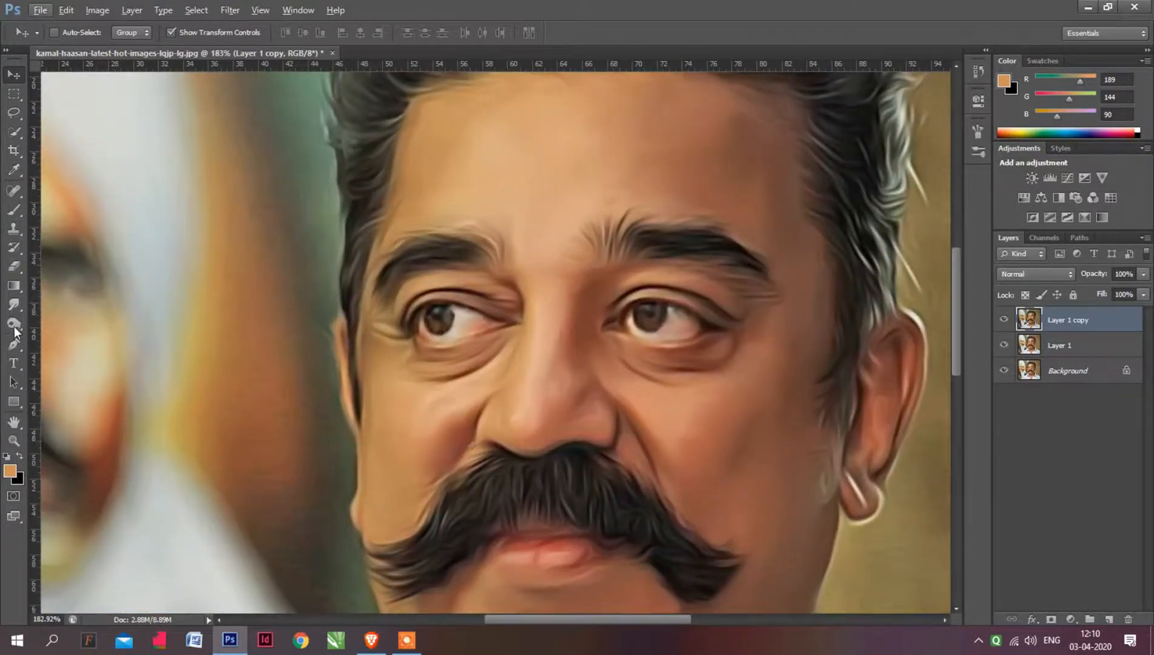
pyautogui.click(13, 304)
pyautogui.scroll(2, 523, 236)
pyautogui.rightClick(531, 237)
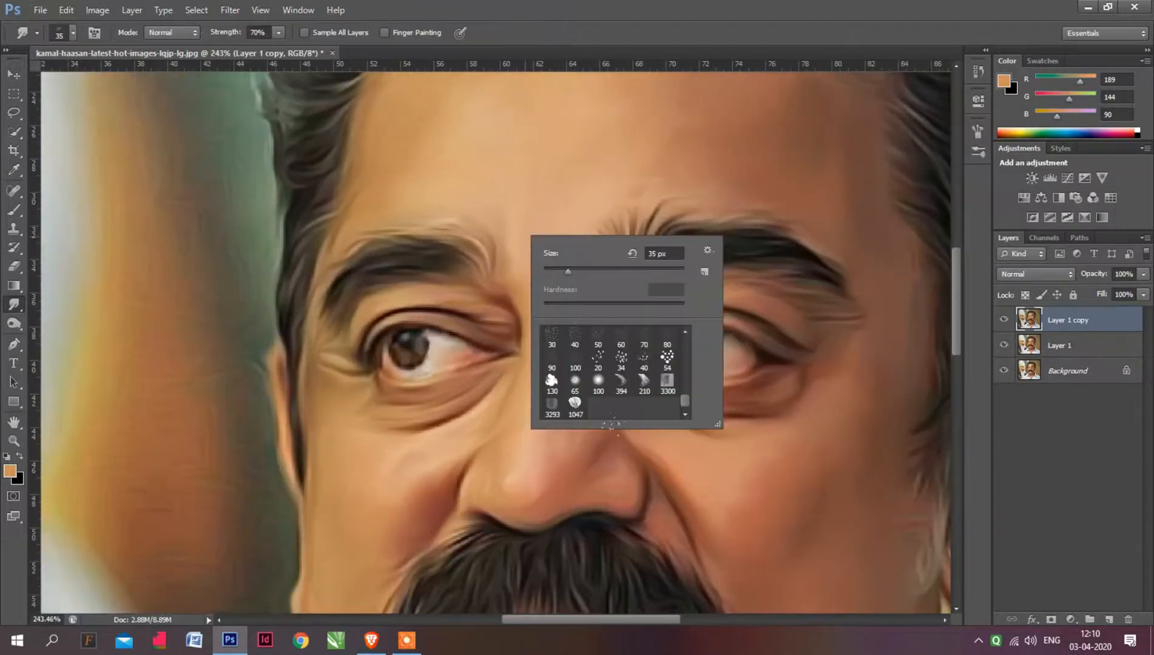
pyautogui.doubleClick(575, 380)
pyautogui.moveTo(541, 133); pyautogui.dragTo(509, 224)
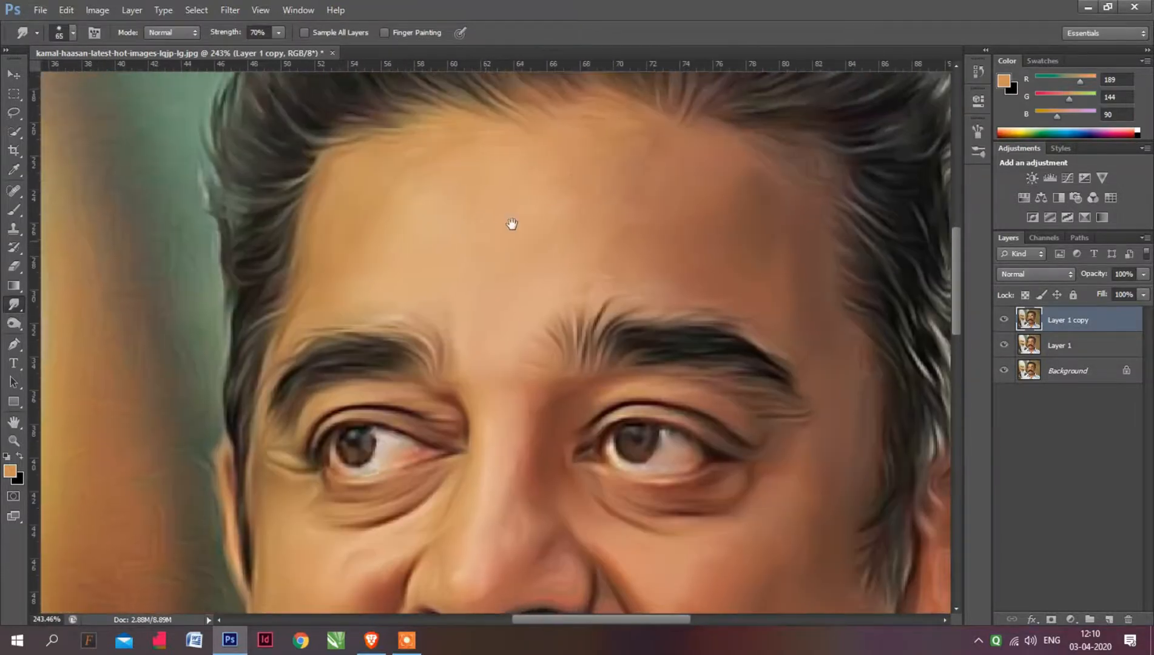
# Try blending the dark shading across the forehead with the 65 px Smudge brush, undo it and review the face
pyautogui.scroll(1, 632, 195)
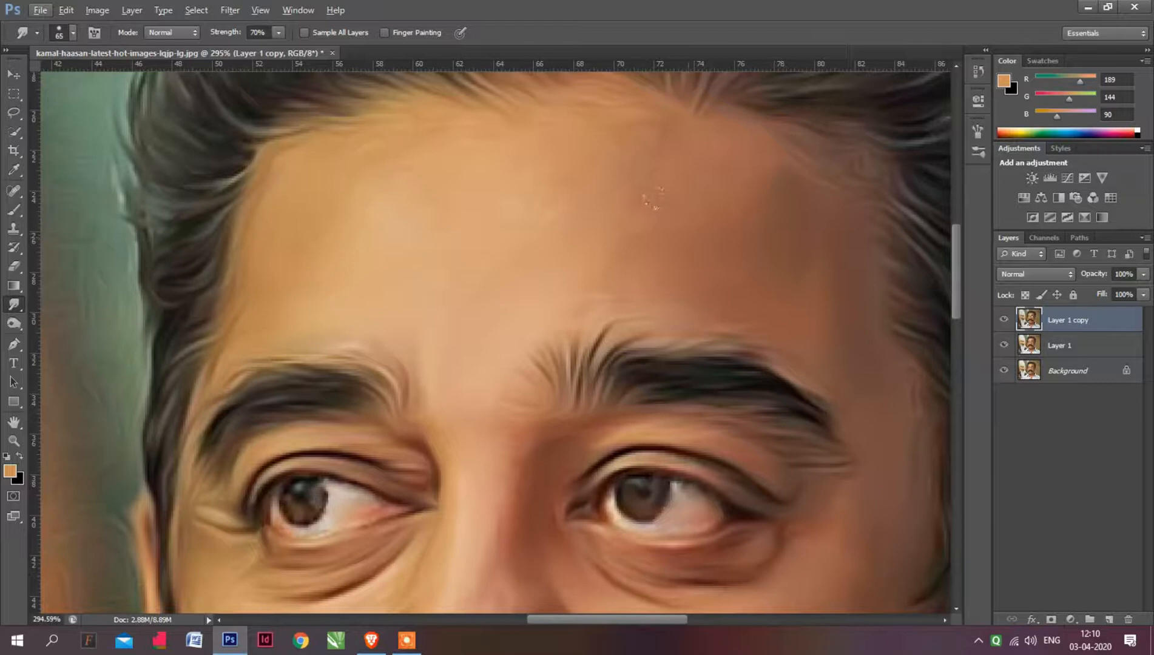
pyautogui.moveTo(650, 182); pyautogui.dragTo(475, 230)
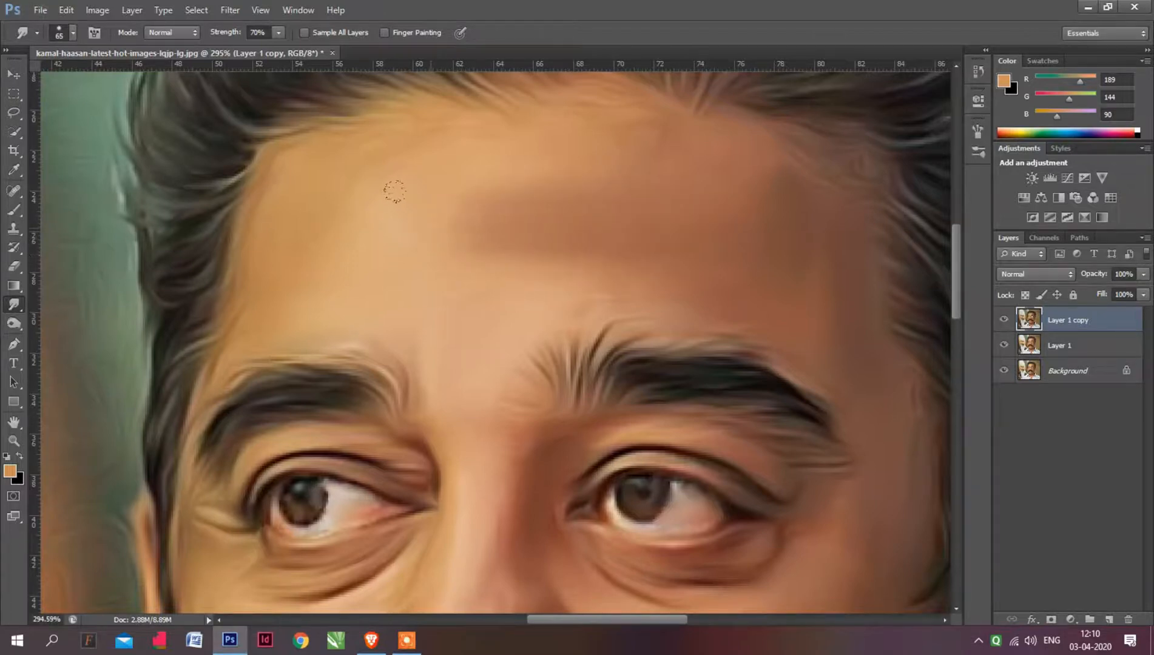
pyautogui.scroll(-3, 449, 204)
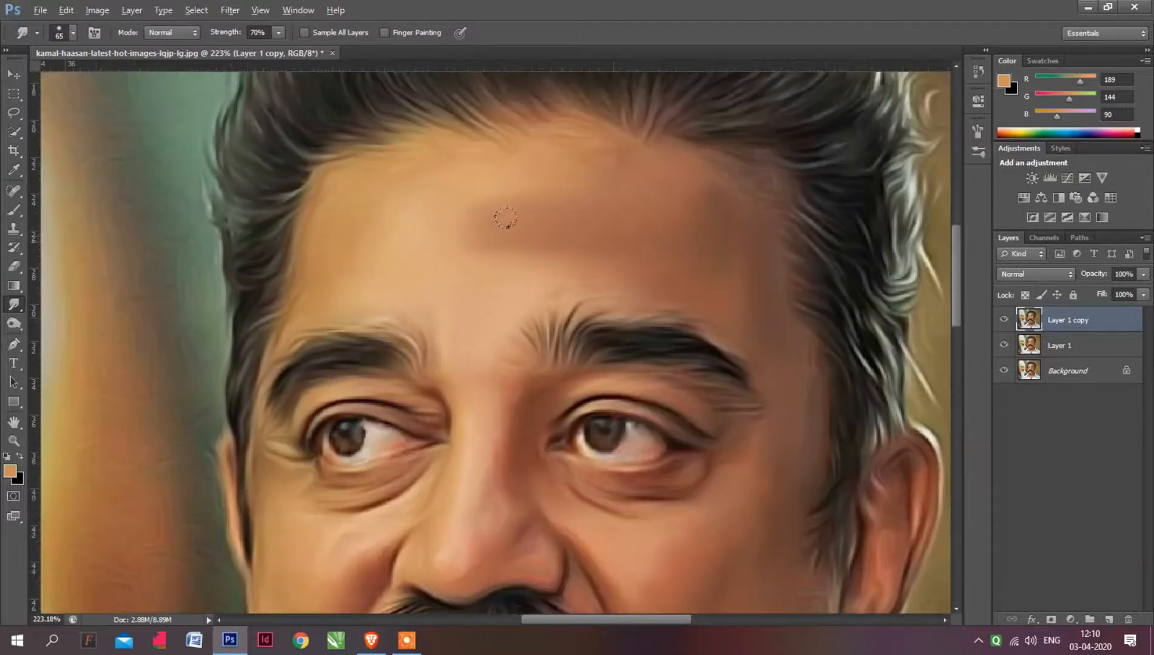
pyautogui.scroll(3, 489, 231)
pyautogui.hotkey('ctrl', 'z')
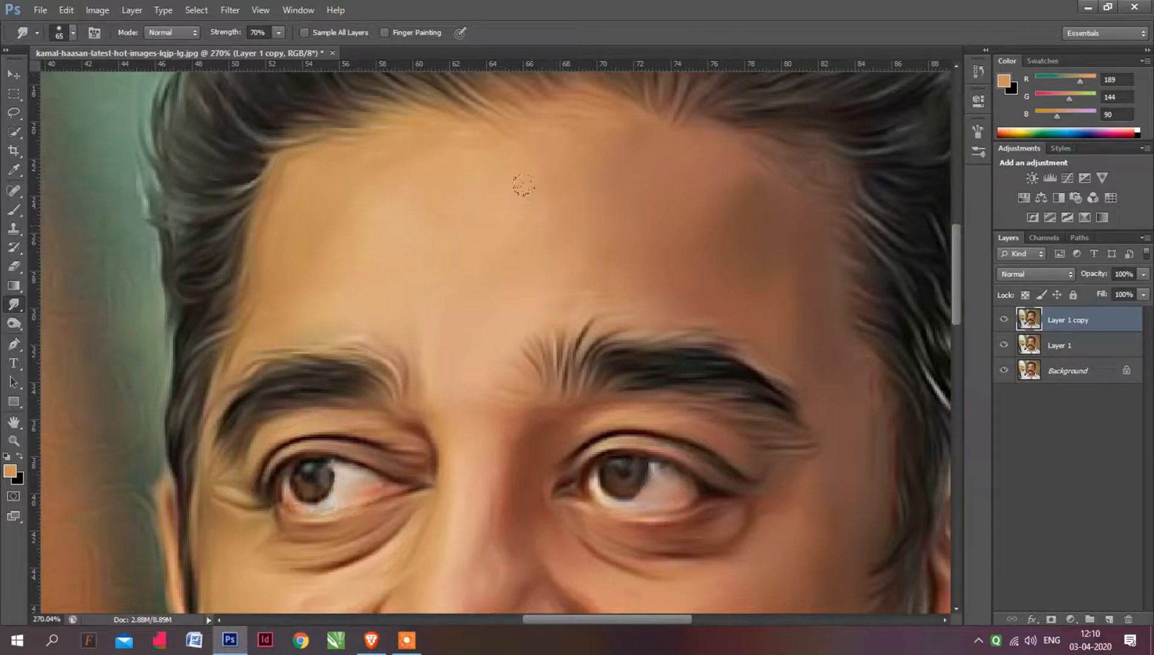
pyautogui.scroll(-2, 405, 176)
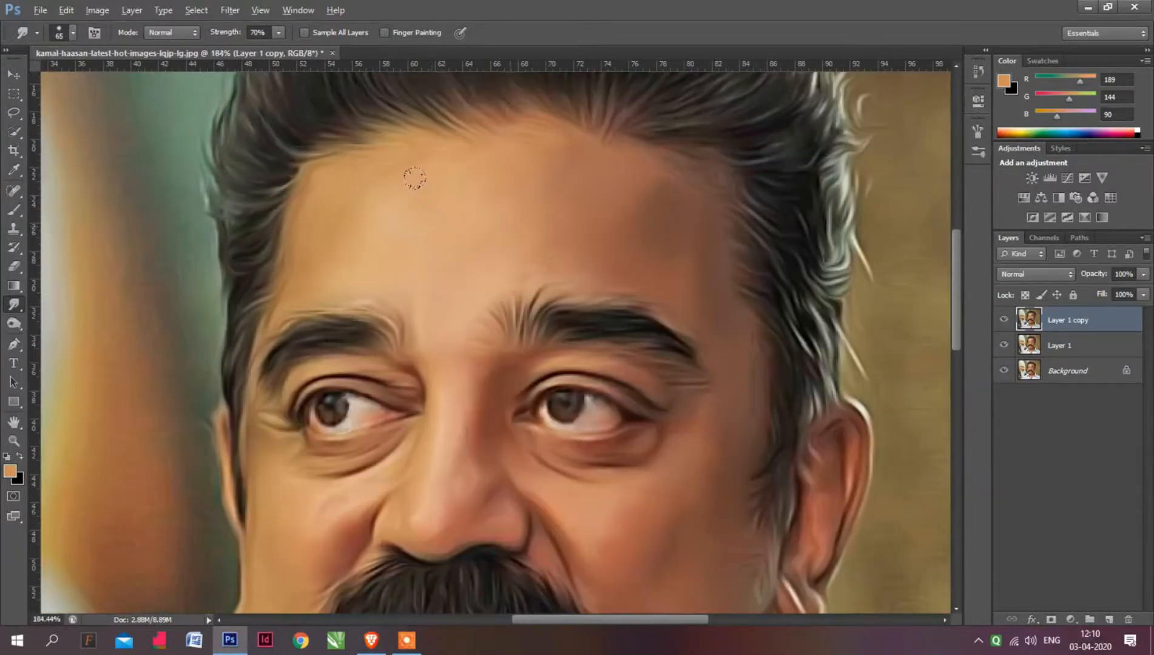
pyautogui.scroll(-3, 441, 276)
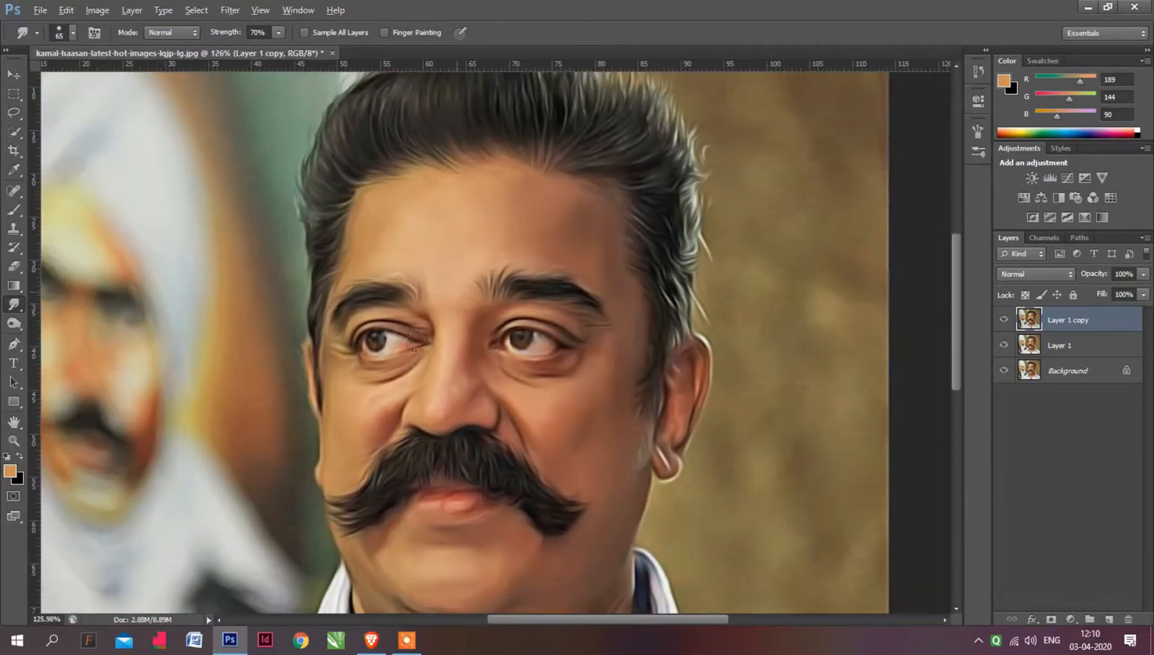
# Reduce the Smudge brush to 25 px and inspect the cheeks beside the nose and moustache
pyautogui.scroll(2, 435, 386)
pyautogui.scroll(3, 435, 386)
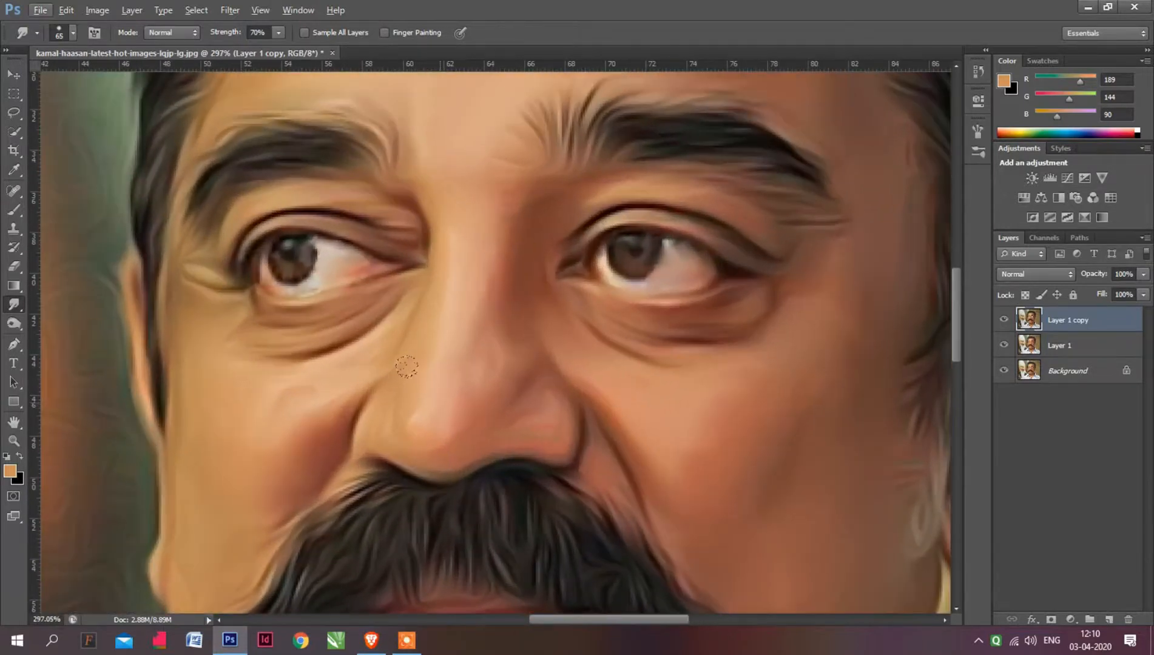
pyautogui.press('[')
pyautogui.press('[')
pyautogui.press('[')
pyautogui.press('[')
pyautogui.press('[')
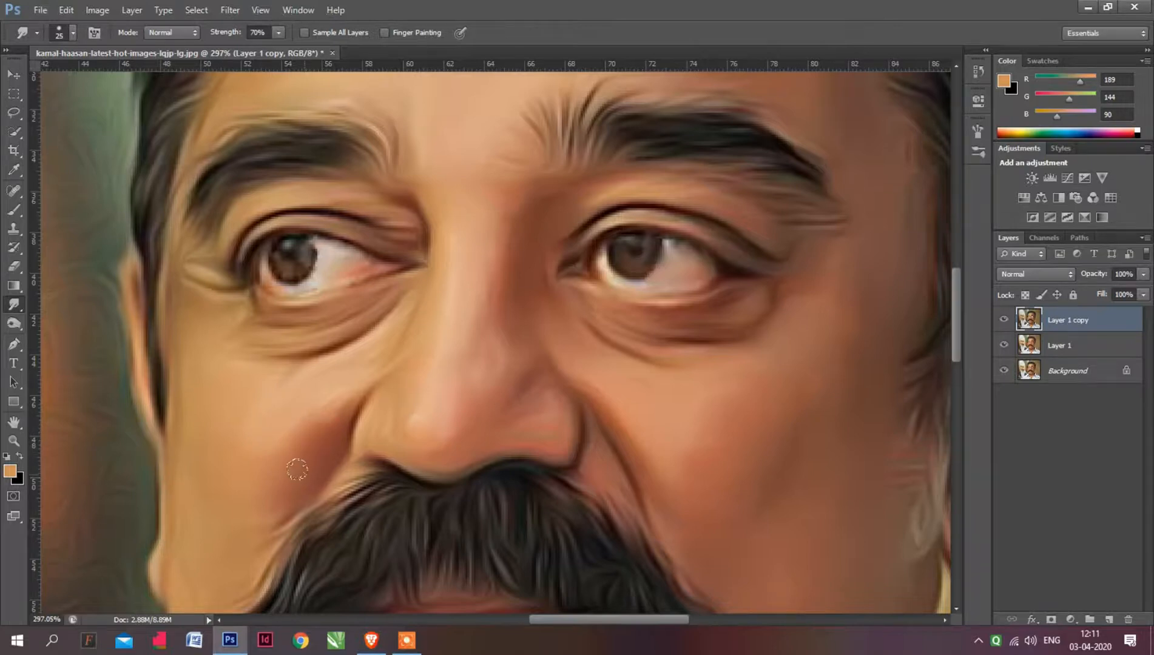
pyautogui.scroll(-3, 278, 375)
pyautogui.scroll(3, 281, 404)
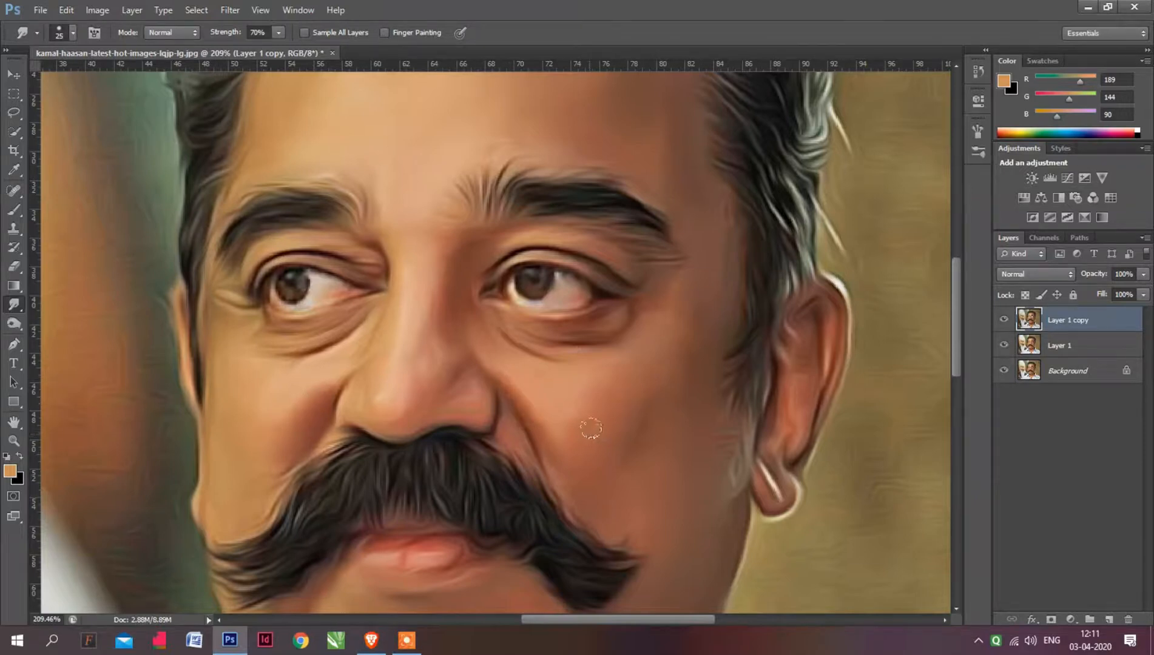
pyautogui.scroll(2, 646, 431)
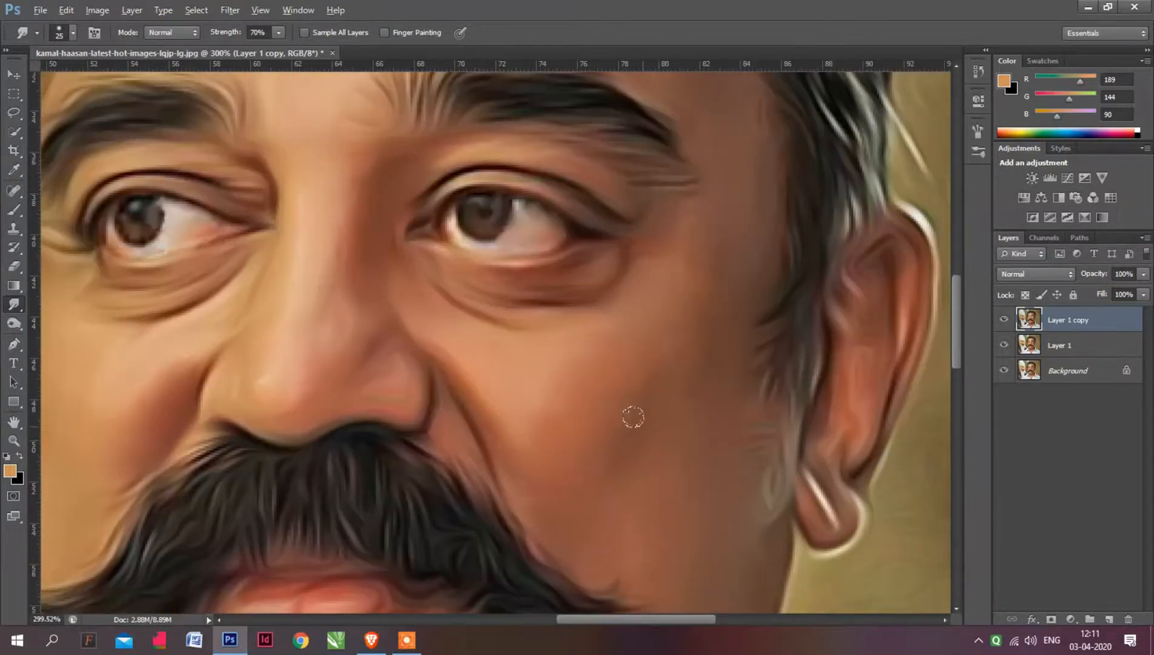
pyautogui.scroll(-3, 623, 394)
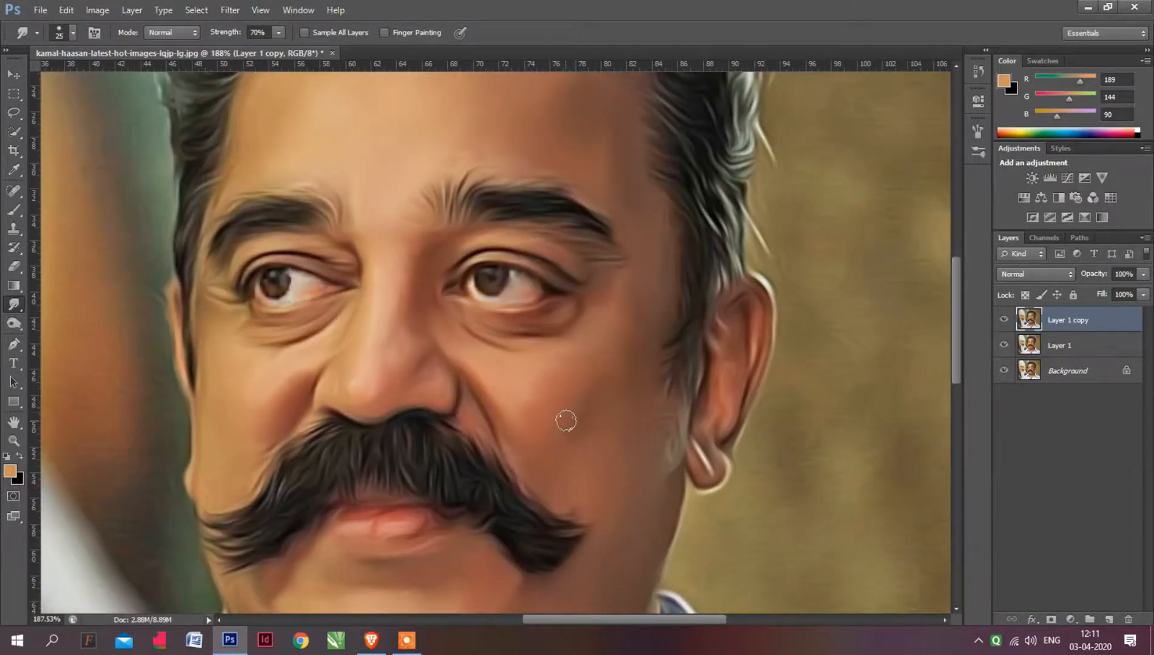
# Set up the Burn tool with a soft round 40 px brush tip and 40% exposure
pyautogui.press('alt')
pyautogui.press(']')
pyautogui.press(']')
pyautogui.press(']')
pyautogui.press(']')
pyautogui.press(']')
pyautogui.press('alt')
pyautogui.click(13, 323)
pyautogui.rightClick(12, 324)
pyautogui.click(65, 330)
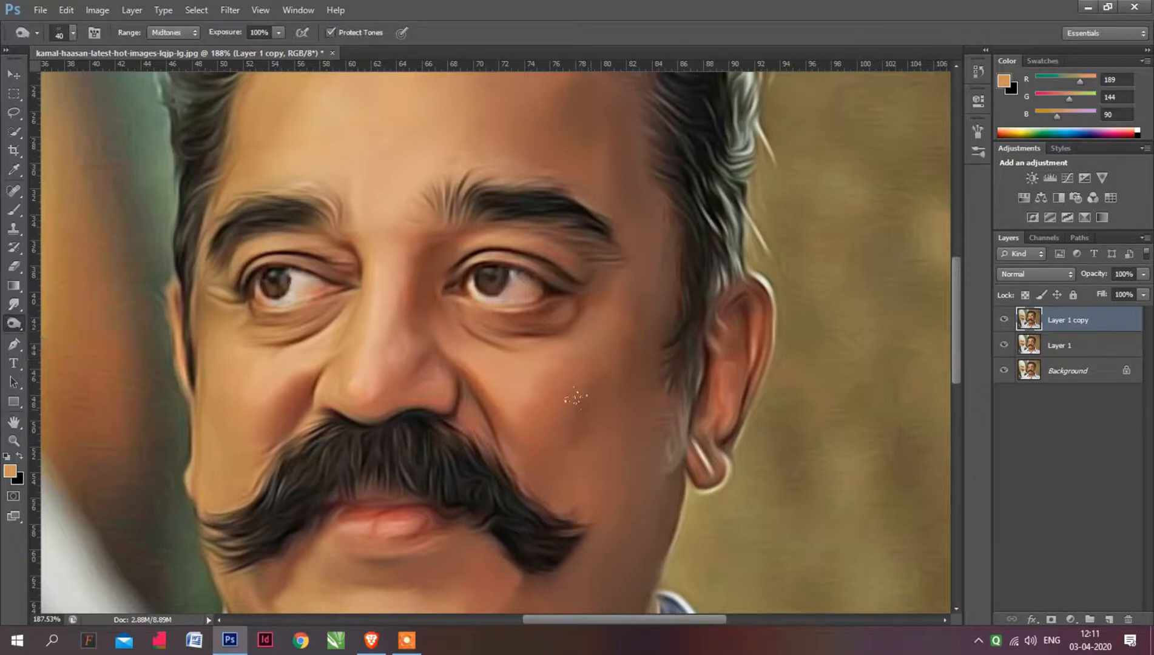
pyautogui.rightClick(597, 408)
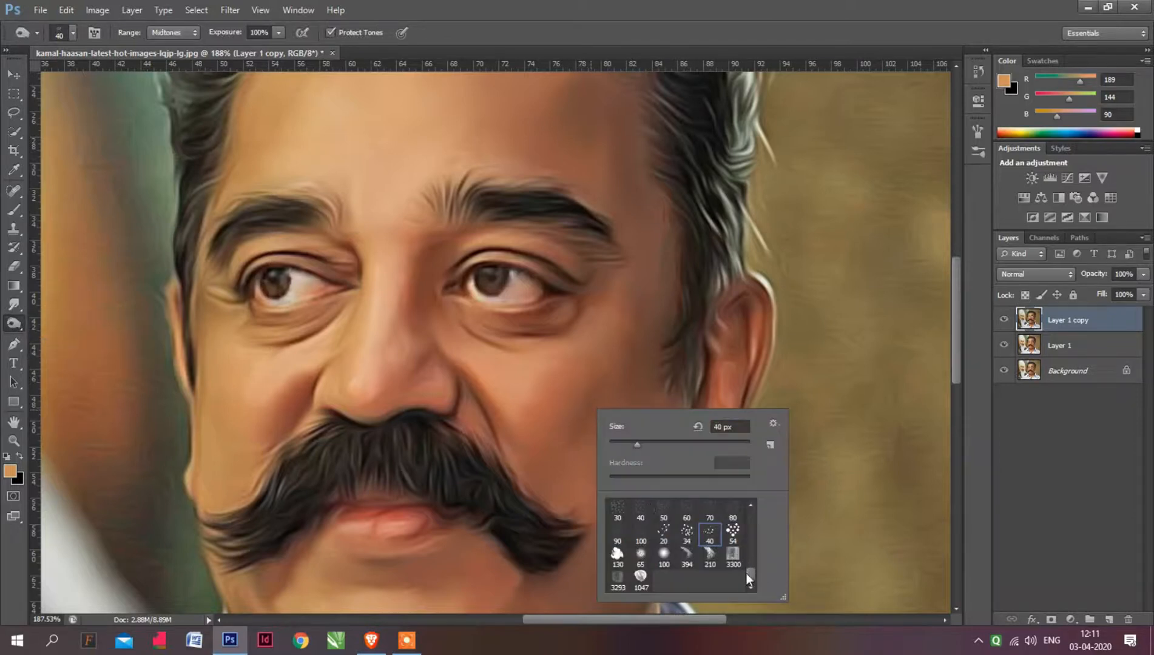
pyautogui.moveTo(745, 573); pyautogui.dragTo(742, 505)
pyautogui.click(618, 509)
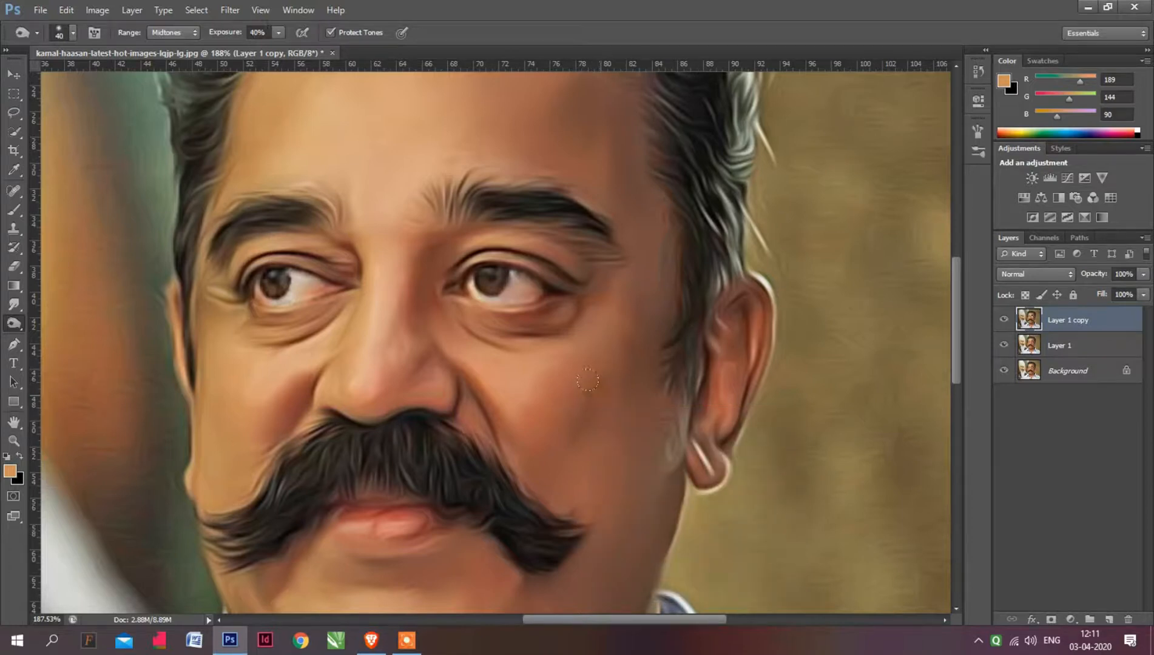
# Deepen the shading on both cheeks with the Burn tool, using 20% exposure after undoing a stronger trial stroke
pyautogui.moveTo(588, 380); pyautogui.dragTo(556, 420)
pyautogui.hotkey('ctrl', 'z')
pyautogui.moveTo(284, 388); pyautogui.dragTo(292, 454)
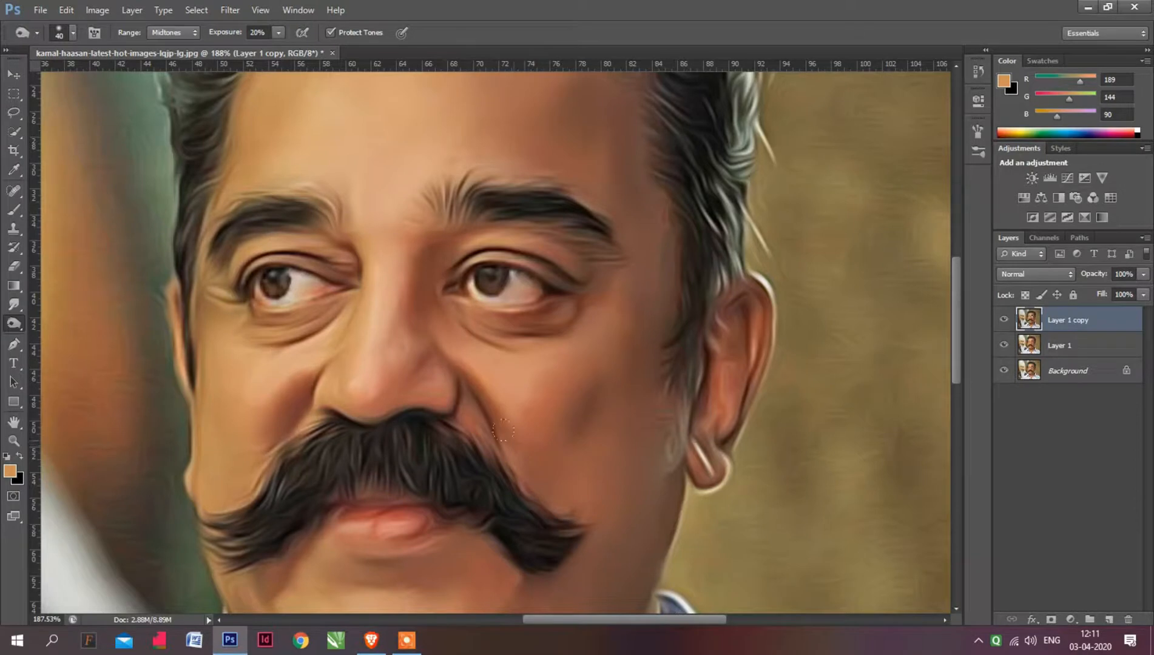
pyautogui.scroll(-2, 483, 399)
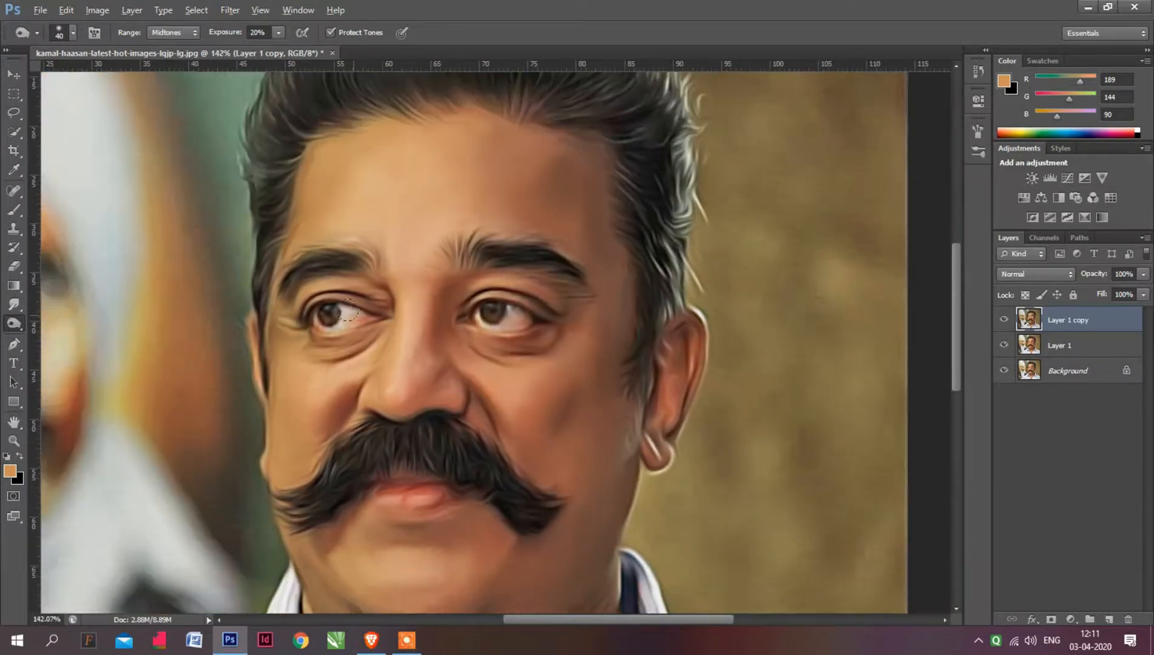
pyautogui.scroll(1, 347, 313)
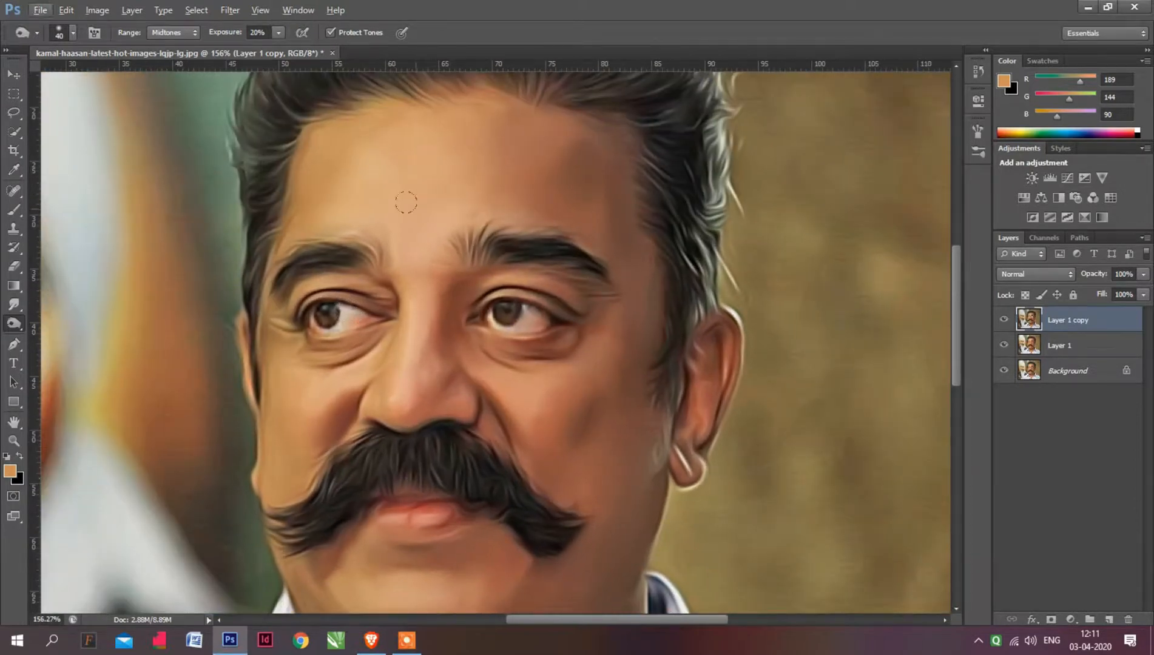
# Darken the irises of both eyes on Layer 1 copy with a 25 px Burn brush at 100% exposure
pyautogui.rightClick(22, 325)
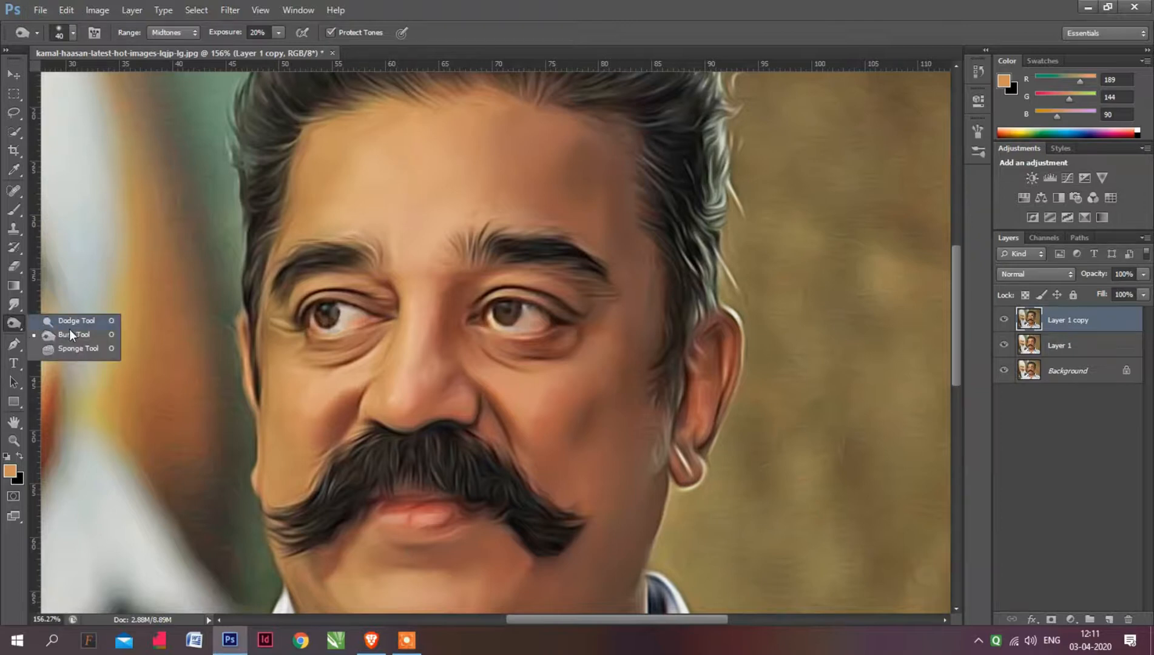
pyautogui.click(332, 246)
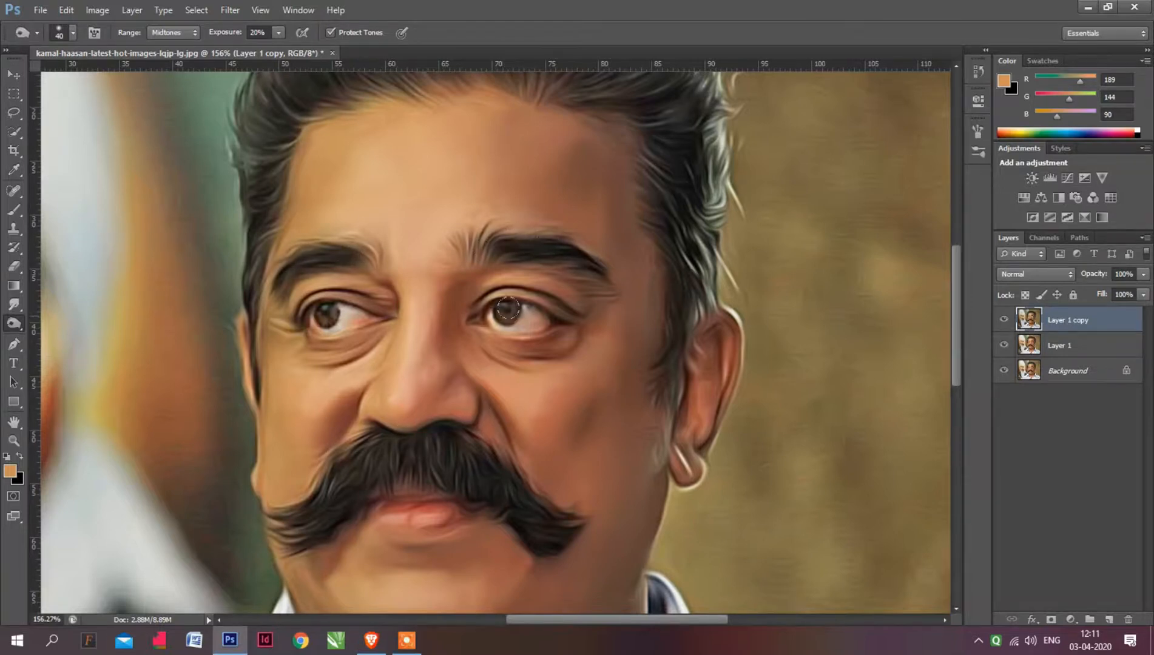
pyautogui.scroll(3, 507, 309)
pyautogui.press('[')
pyautogui.press('[')
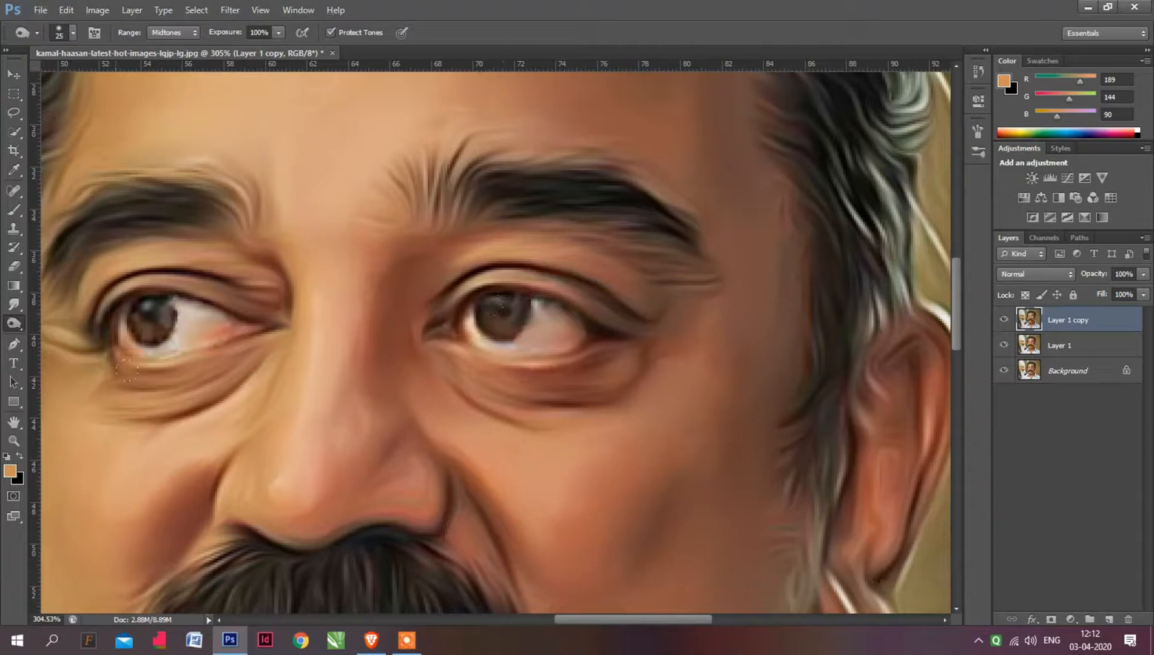
pyautogui.click(1028, 341)
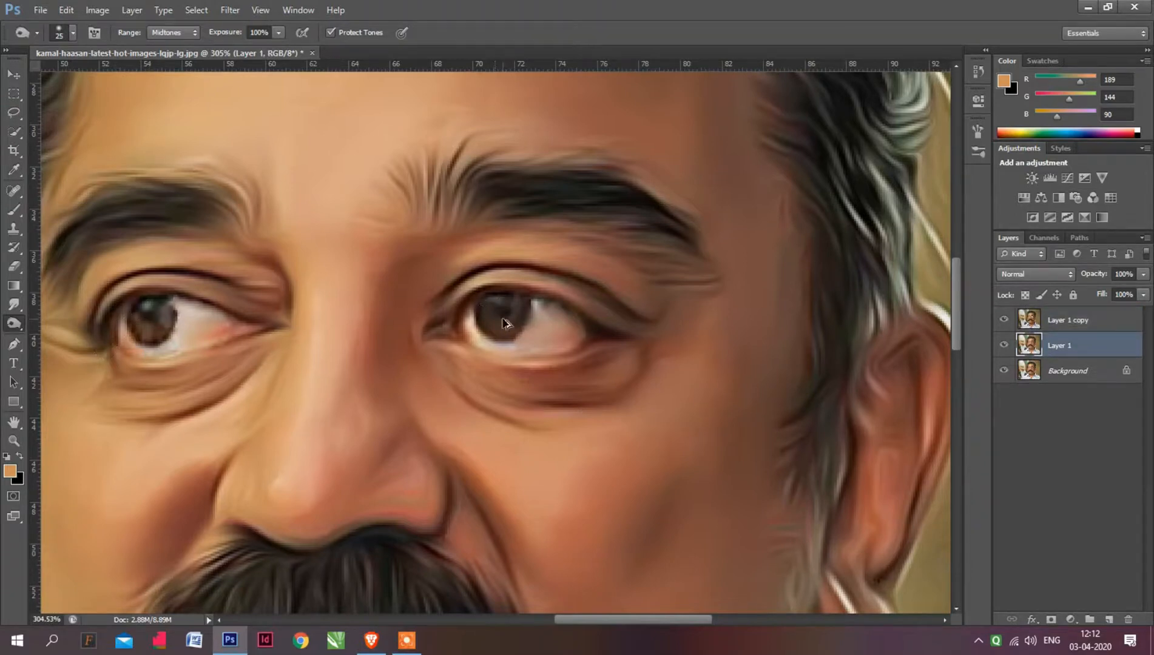
pyautogui.hotkey('alt', ']')
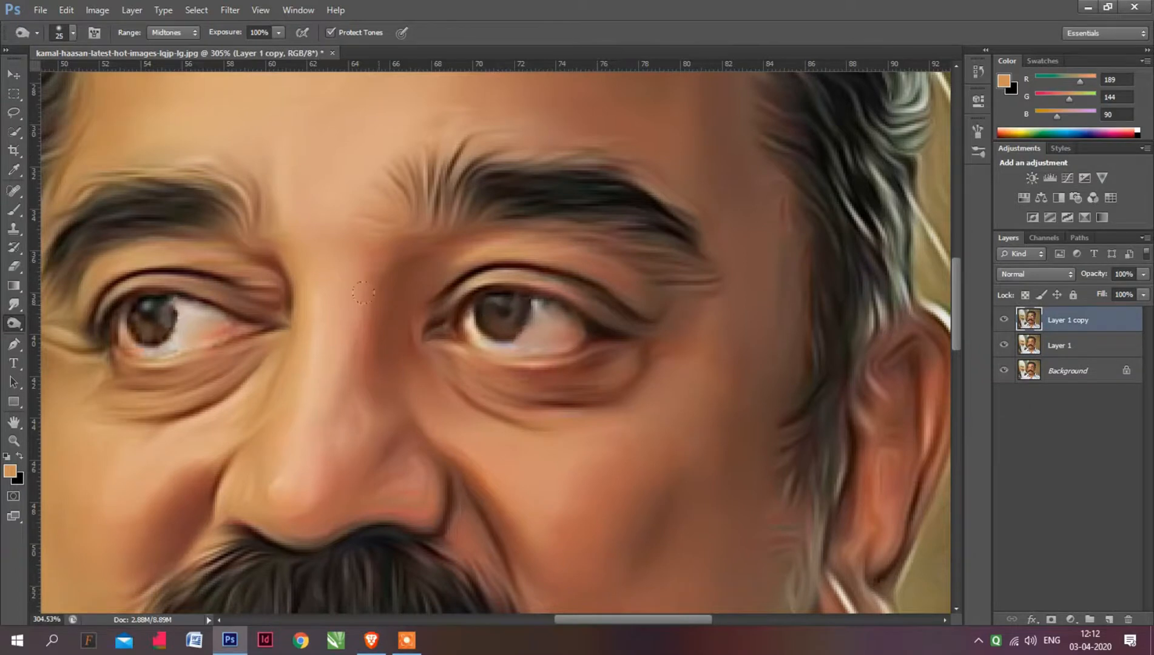
pyautogui.scroll(-5, 515, 321)
pyautogui.scroll(-4, 362, 316)
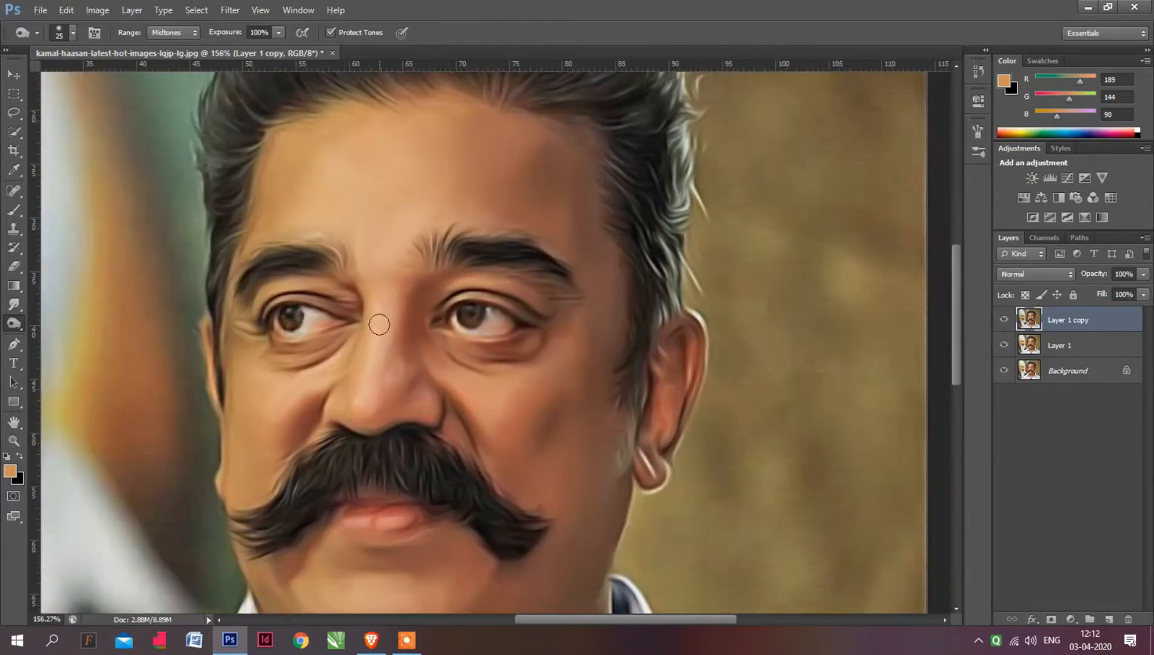
# Switch to the Dodge tool, try it on the nose bridge, undo the stroke, and set a 25 px brush at 30% exposure
pyautogui.rightClick(13, 323)
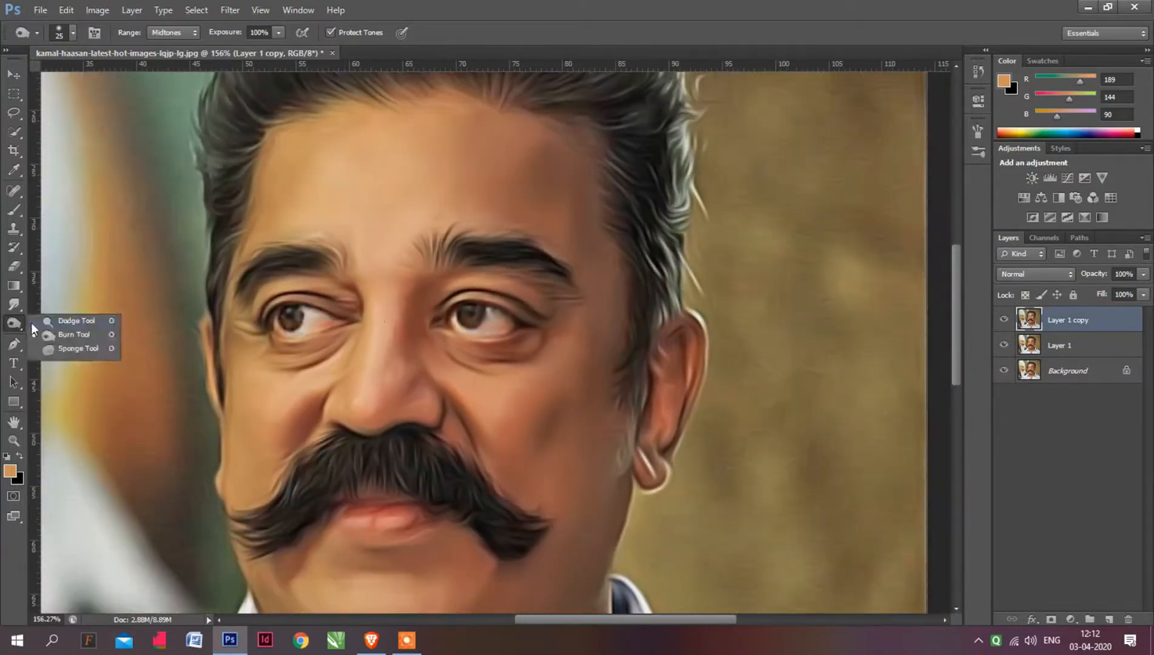
pyautogui.click(71, 322)
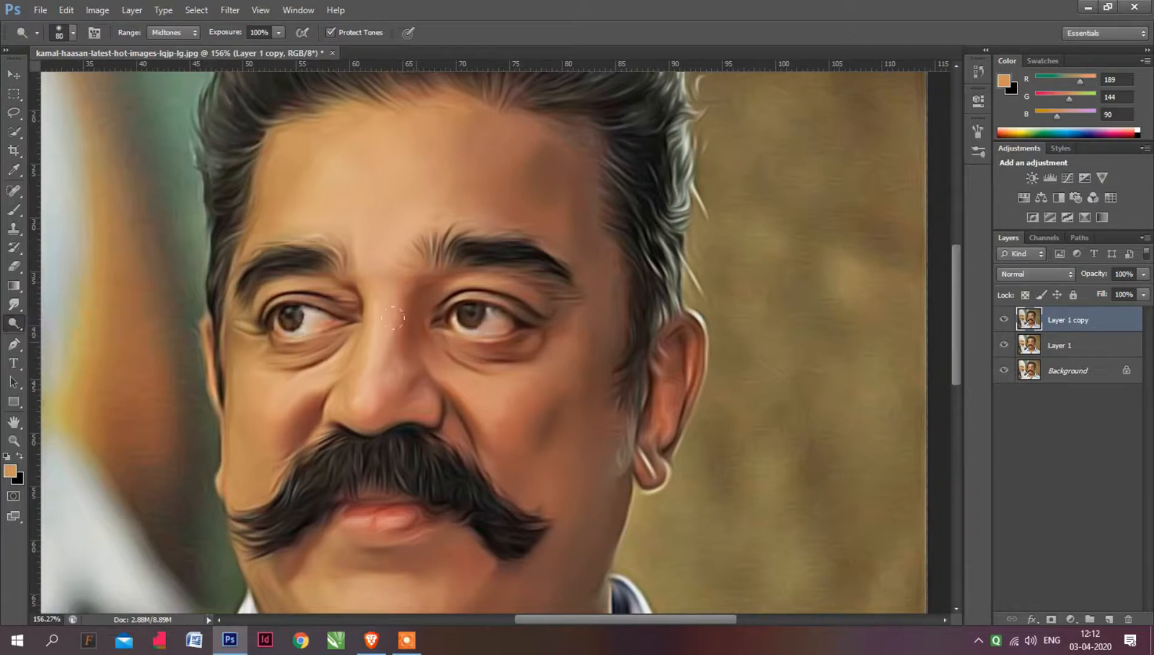
pyautogui.press('[')
pyautogui.press('[')
pyautogui.scroll(3, 372, 316)
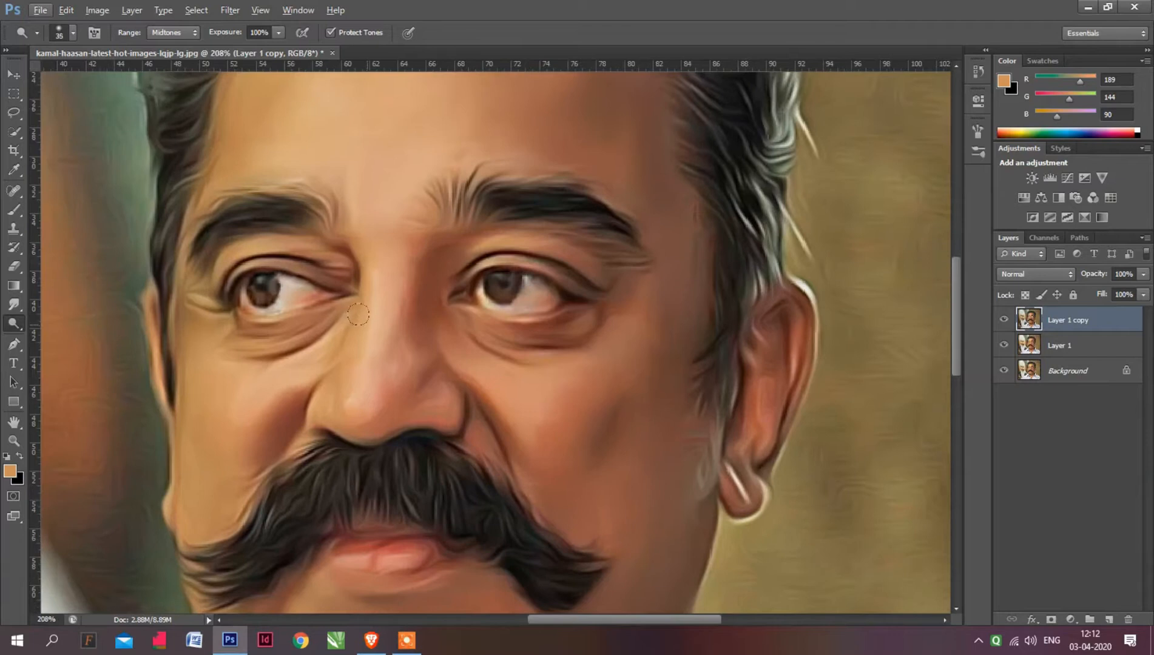
pyautogui.moveTo(383, 248)
pyautogui.mouseDown()
pyautogui.moveTo(347, 382)
pyautogui.moveTo(355, 392)
pyautogui.moveTo(390, 251)
pyautogui.mouseUp()
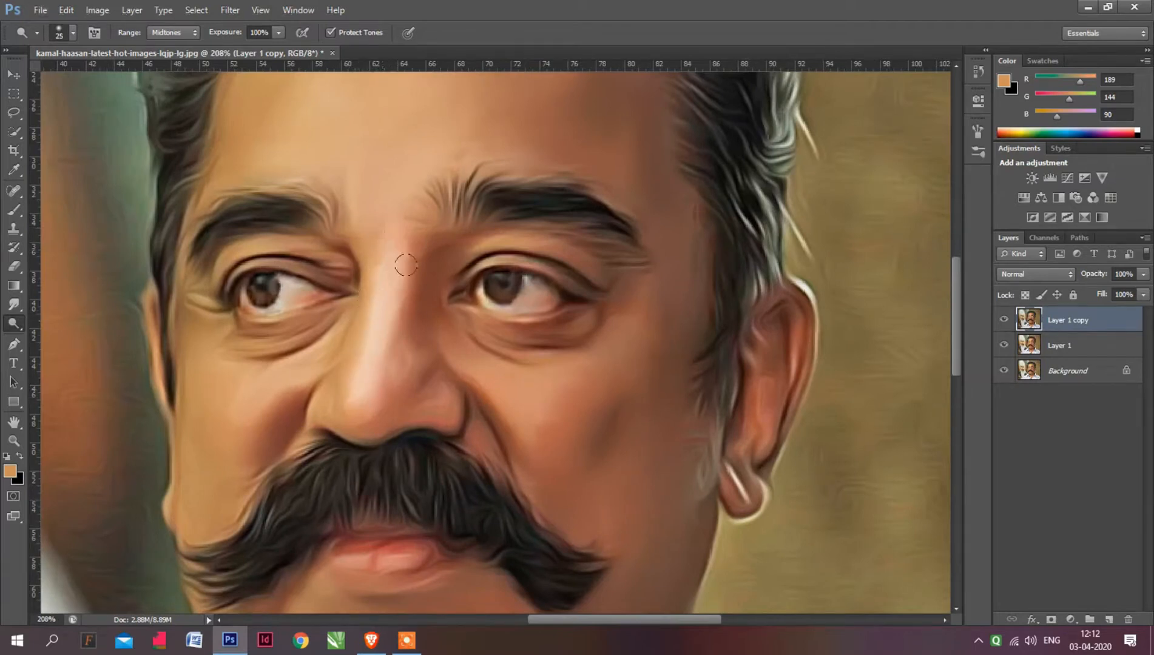
pyautogui.hotkey('ctrl', 'z')
pyautogui.press('3')
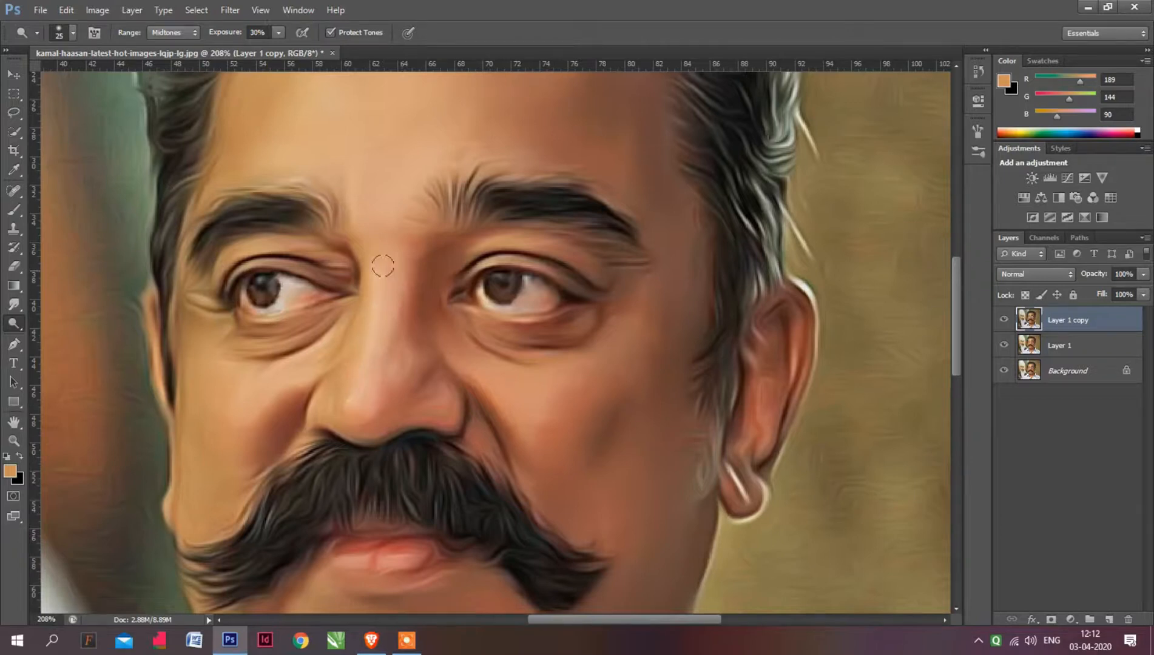
# Lighten the bridge of the nose with the 25 px Dodge brush at 30% exposure, redoing the first stroke
pyautogui.moveTo(383, 229); pyautogui.dragTo(352, 370)
pyautogui.hotkey('ctrl', 'z')
pyautogui.moveTo(374, 245)
pyautogui.mouseDown()
pyautogui.moveTo(347, 389)
pyautogui.moveTo(357, 400)
pyautogui.moveTo(393, 269)
pyautogui.mouseUp()
pyautogui.scroll(-3, 393, 269)
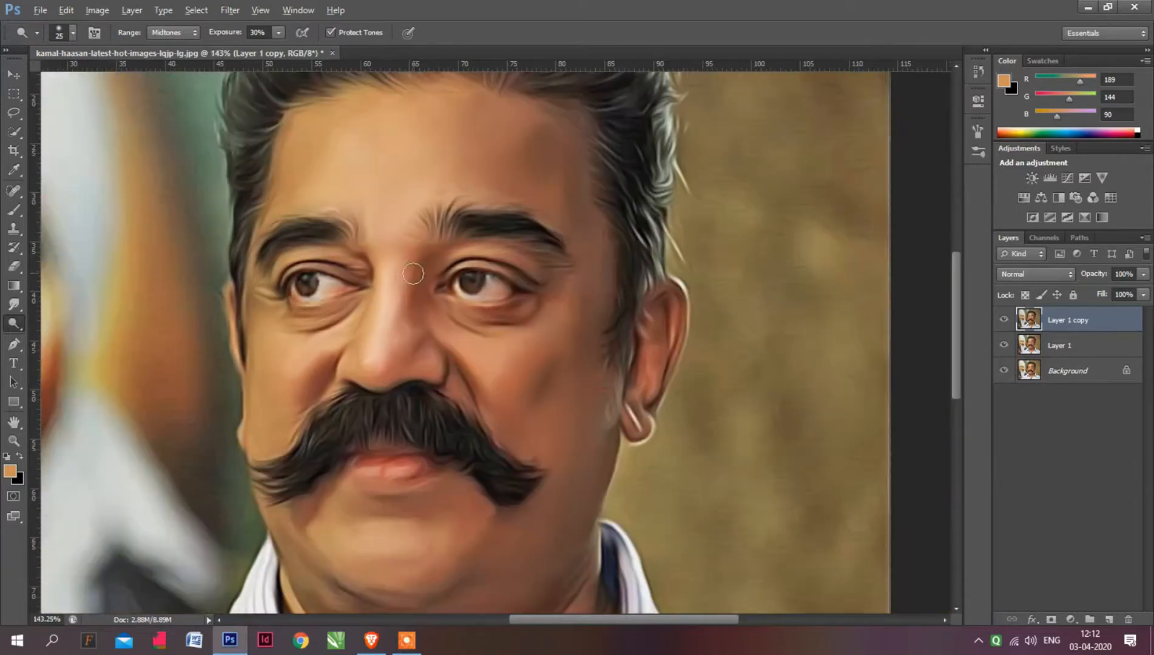
pyautogui.scroll(2, 388, 368)
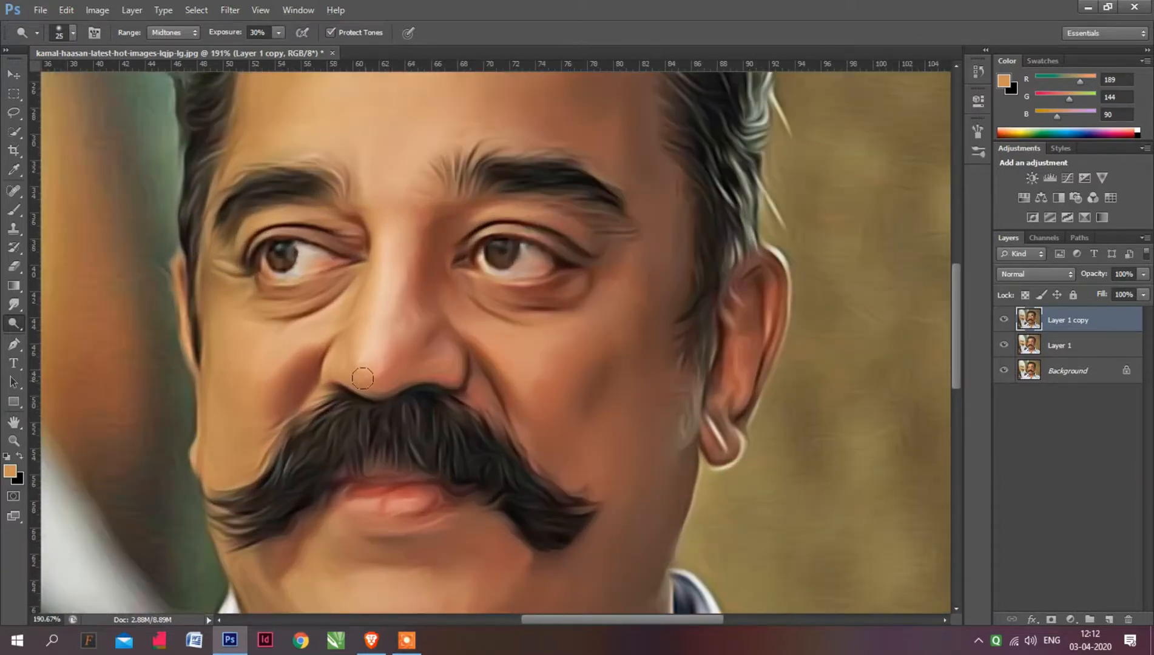
# Lighten the lower edge of the nose above the moustache with a 9 px Dodge brush
pyautogui.press('[')
pyautogui.press('[')
pyautogui.press('[')
pyautogui.press('[')
pyautogui.scroll(4, 367, 392)
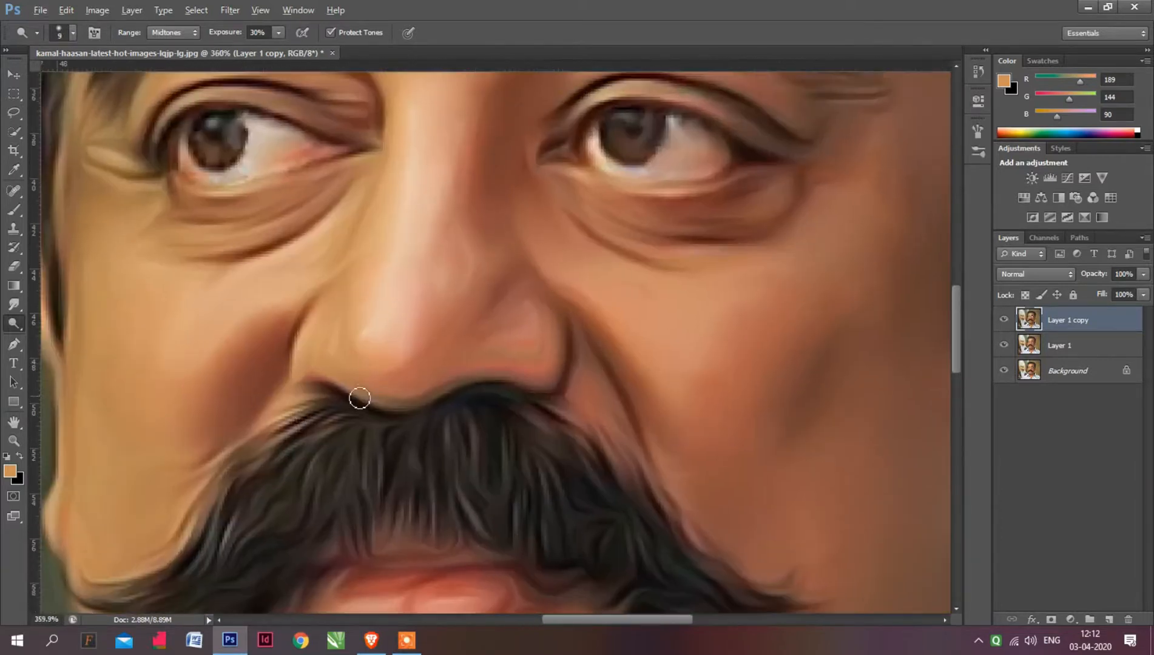
pyautogui.moveTo(346, 387)
pyautogui.mouseDown()
pyautogui.moveTo(416, 399)
pyautogui.moveTo(477, 374)
pyautogui.moveTo(532, 378)
pyautogui.mouseUp()
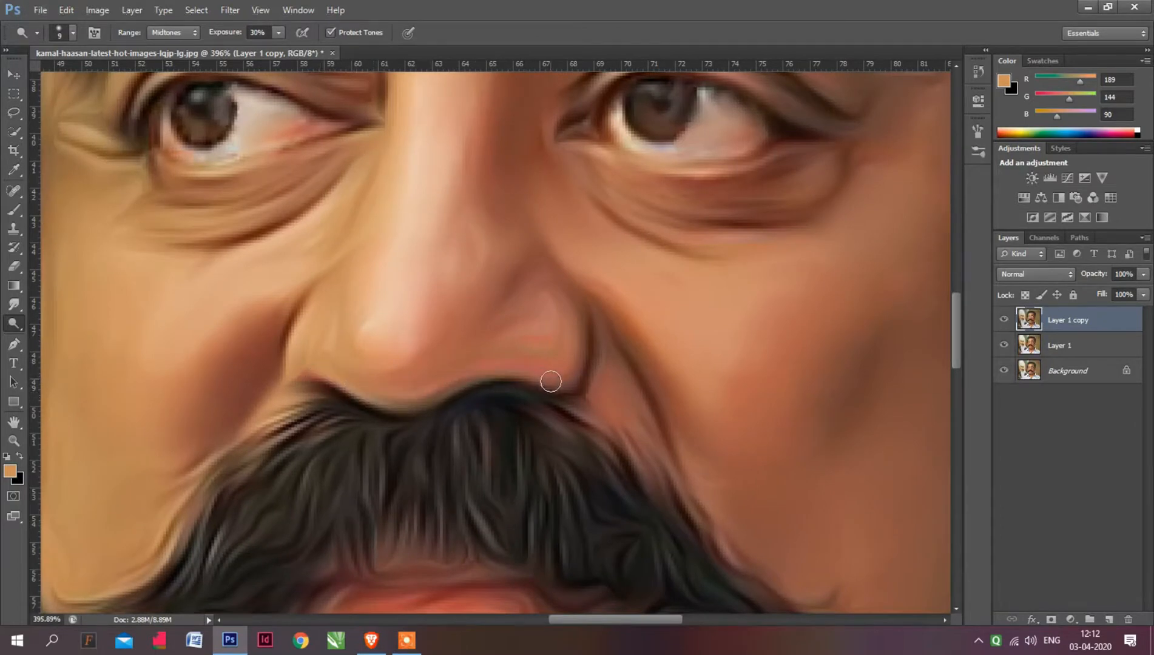
# Brighten the highlights on the lower lip with a 15 px Dodge brush at 30% exposure
pyautogui.scroll(-2, 540, 377)
pyautogui.scroll(3, 419, 550)
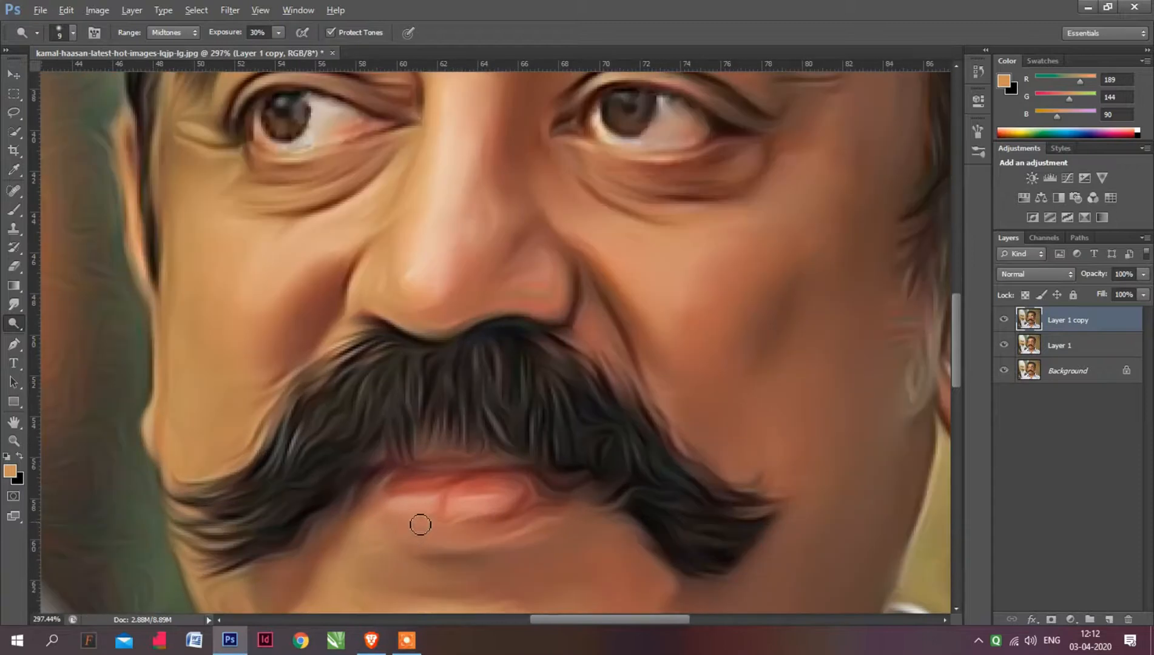
pyautogui.press(']')
pyautogui.press(']')
pyautogui.press('[')
pyautogui.scroll(3, 414, 506)
pyautogui.press(']')
pyautogui.moveTo(389, 499)
pyautogui.mouseDown()
pyautogui.moveTo(478, 501)
pyautogui.moveTo(531, 488)
pyautogui.moveTo(502, 508)
pyautogui.moveTo(483, 496)
pyautogui.mouseUp()
pyautogui.scroll(-5, 474, 479)
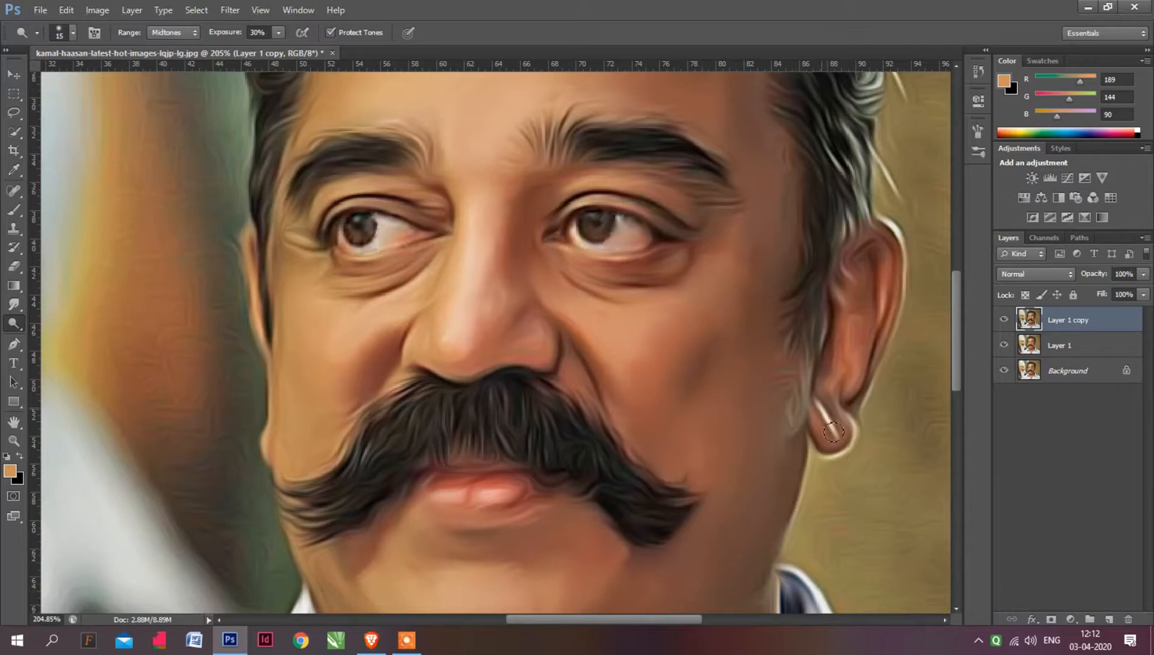
# Lighten the whites and lower lids of both eyes with a 10 px Dodge brush
pyautogui.scroll(2, 382, 225)
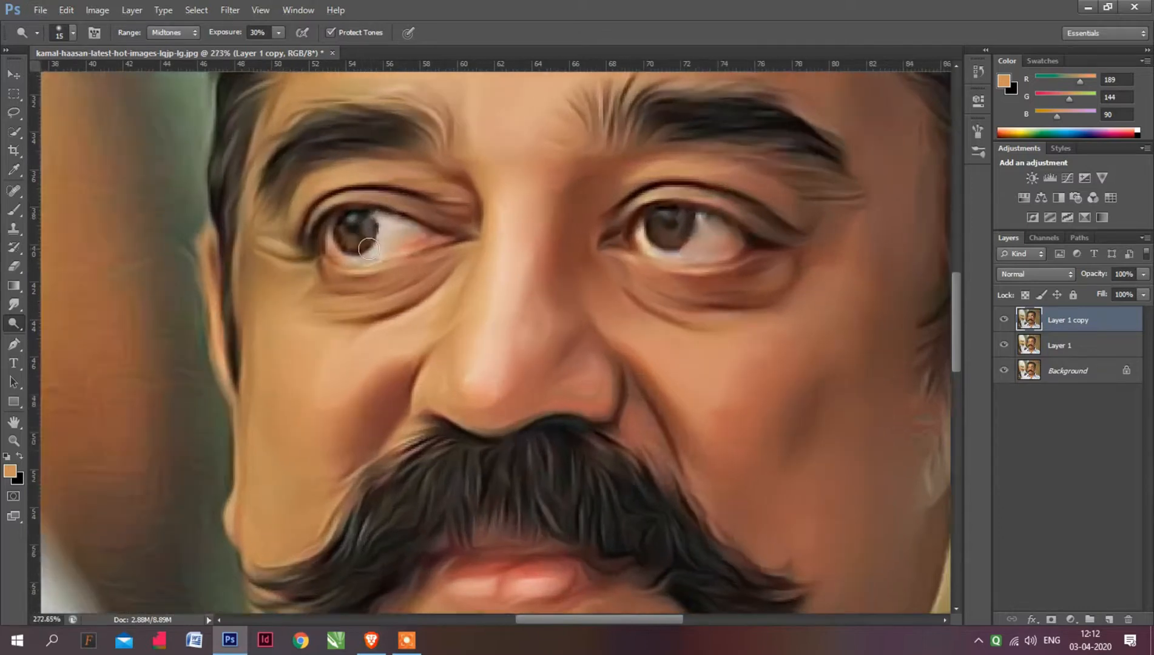
pyautogui.scroll(1, 368, 249)
pyautogui.press('[')
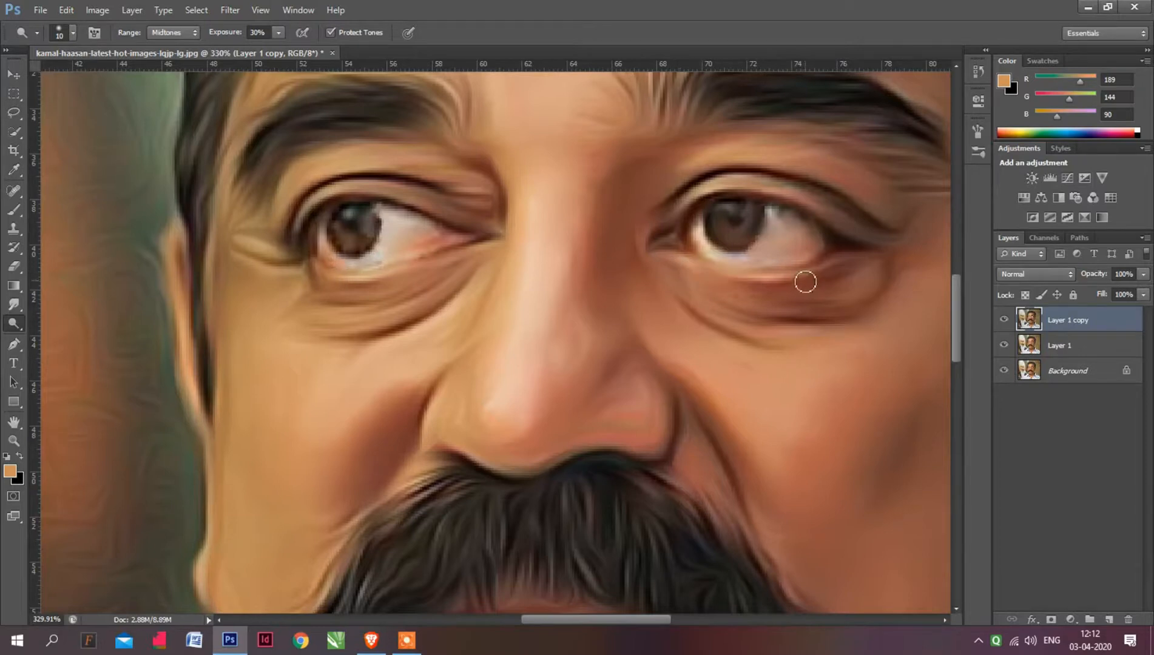
pyautogui.scroll(-4, 600, 270)
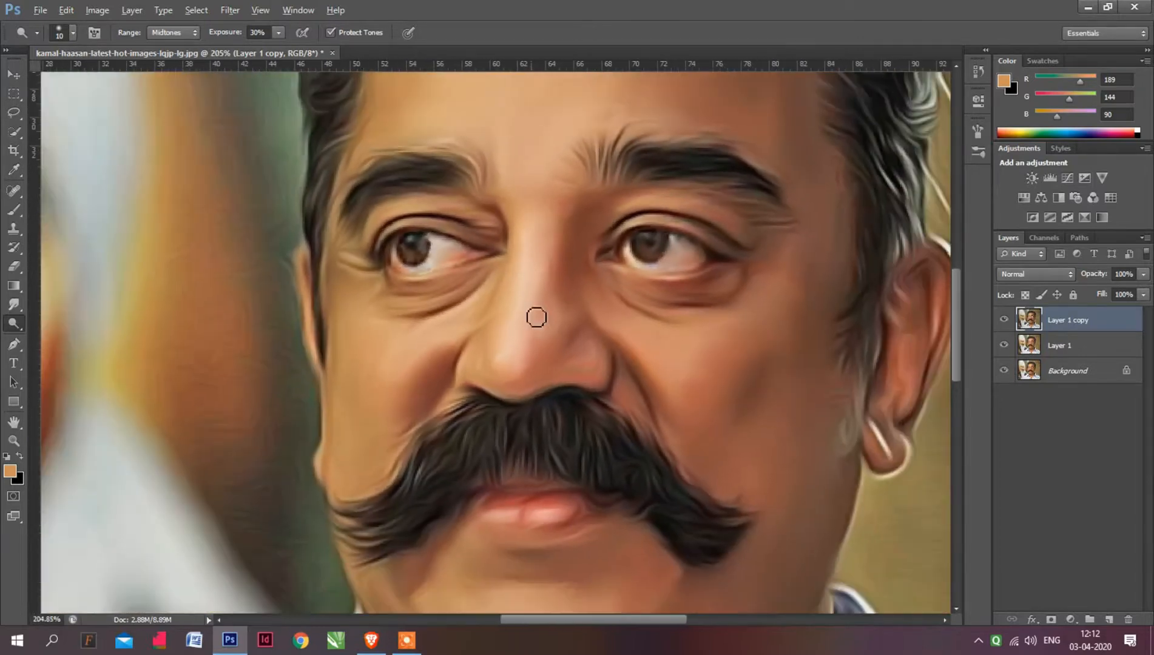
# Lighten the nostril wing on the side of the visible ear with the 10 px Dodge brush
pyautogui.scroll(3, 546, 365)
pyautogui.scroll(-1, 547, 364)
pyautogui.scroll(2, 600, 396)
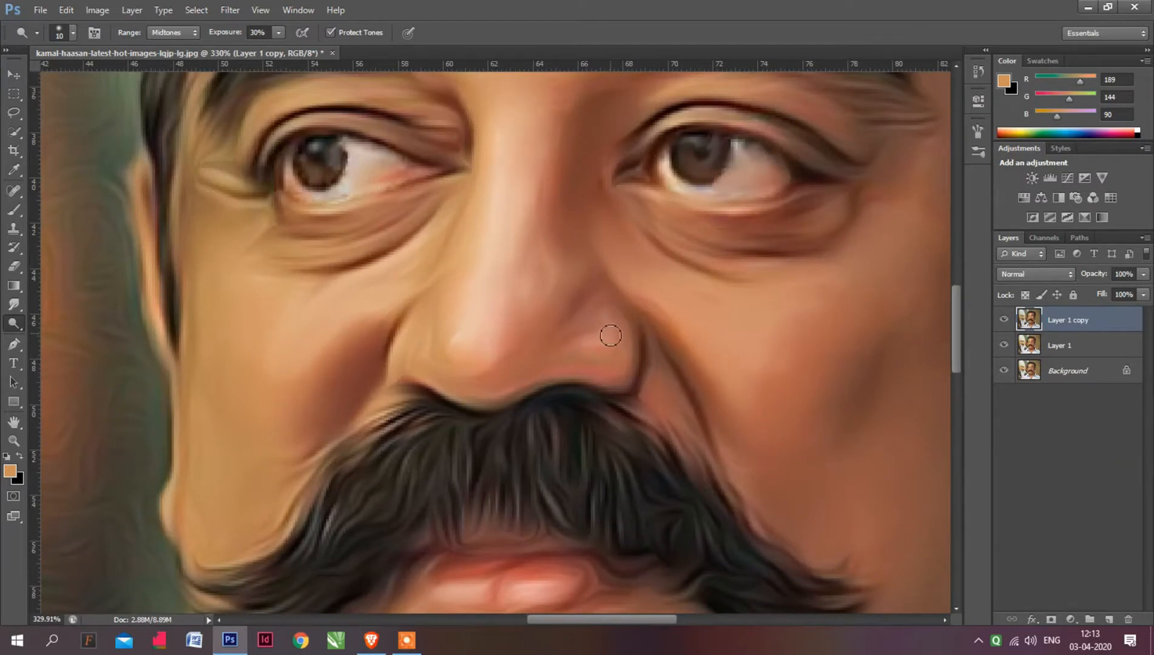
pyautogui.scroll(-2, 607, 347)
pyautogui.scroll(-1, 607, 348)
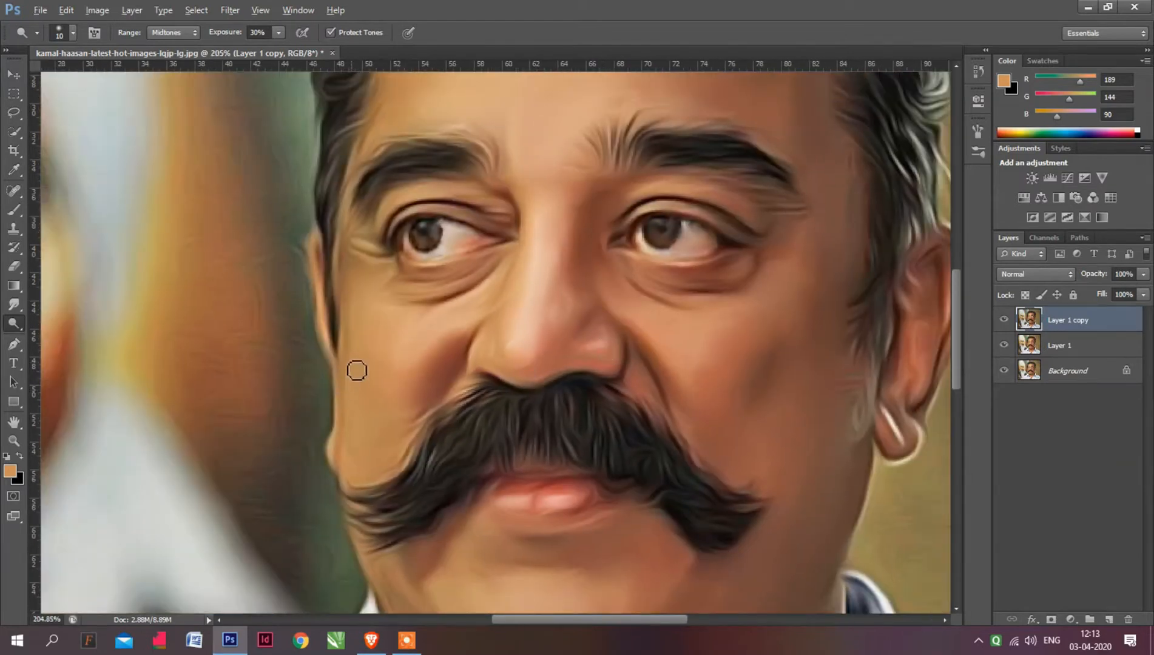
# Brighten the highlights on both cheeks with a 40 px Dodge brush at 30% exposure
pyautogui.scroll(1, 370, 358)
pyautogui.press(']')
pyautogui.press(']')
pyautogui.press(']')
pyautogui.moveTo(391, 348); pyautogui.dragTo(401, 381)
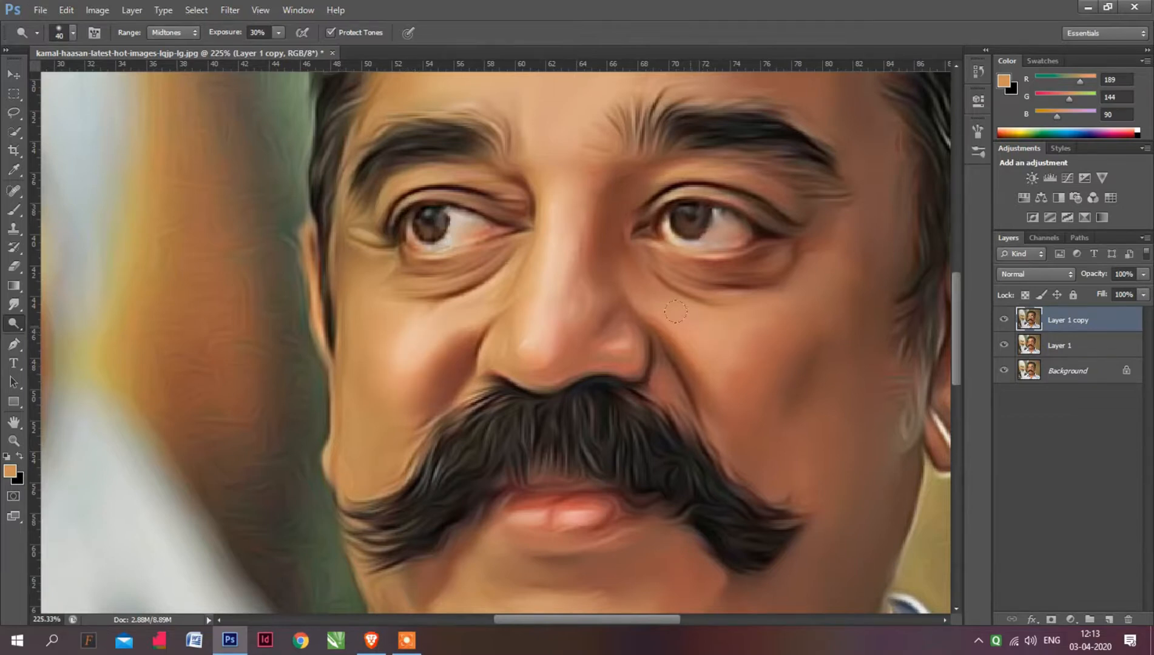
pyautogui.moveTo(686, 328); pyautogui.dragTo(740, 380)
pyautogui.scroll(-4, 705, 340)
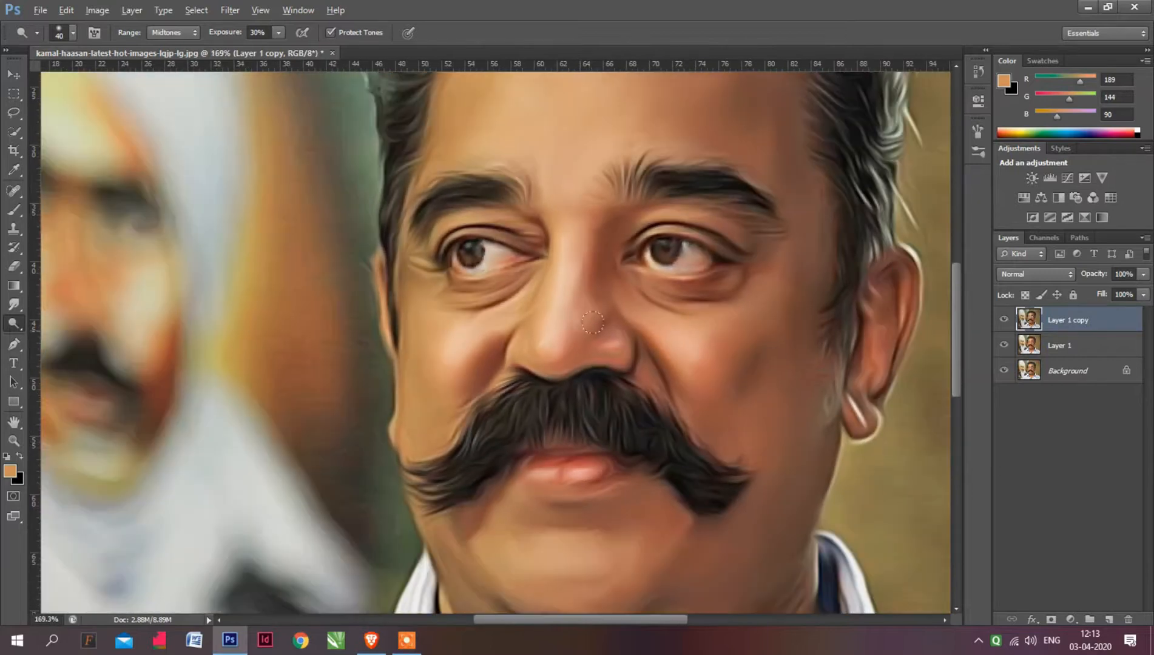
# Brighten the middle of the forehead with a 70 px Dodge brush at 30% exposure on the midtones
pyautogui.press('alt')
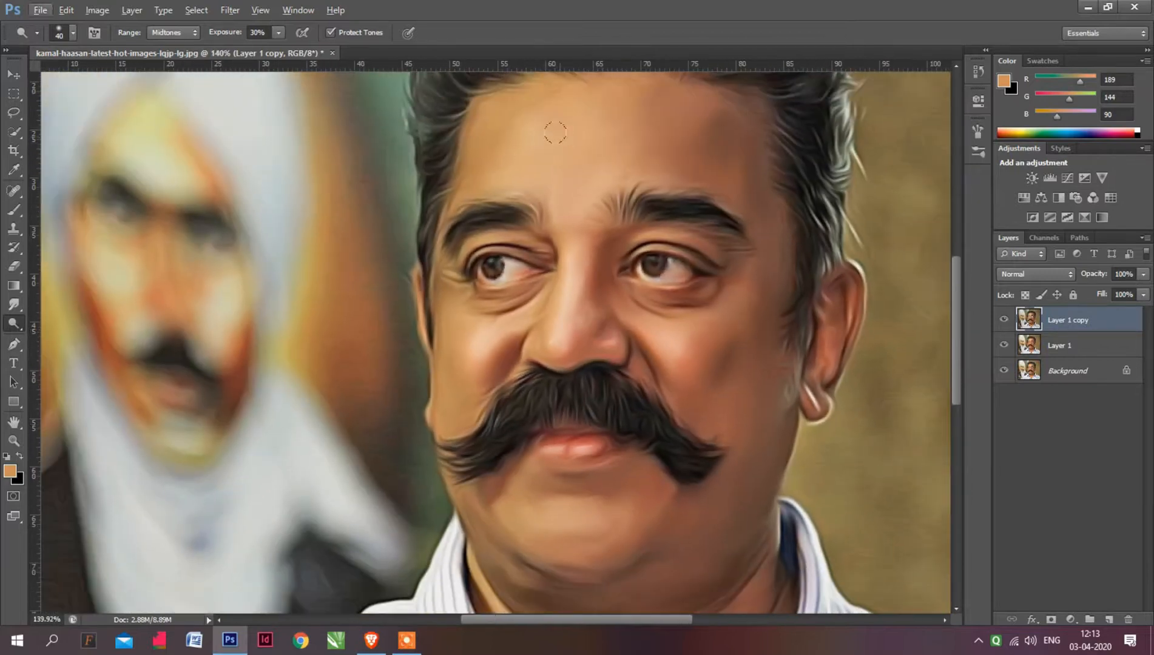
pyautogui.press(']')
pyautogui.press(']')
pyautogui.press(']')
pyautogui.moveTo(546, 113)
pyautogui.mouseDown()
pyautogui.moveTo(569, 148)
pyautogui.moveTo(587, 137)
pyautogui.moveTo(540, 106)
pyautogui.moveTo(599, 99)
pyautogui.moveTo(595, 108)
pyautogui.moveTo(603, 102)
pyautogui.moveTo(660, 162)
pyautogui.mouseUp()
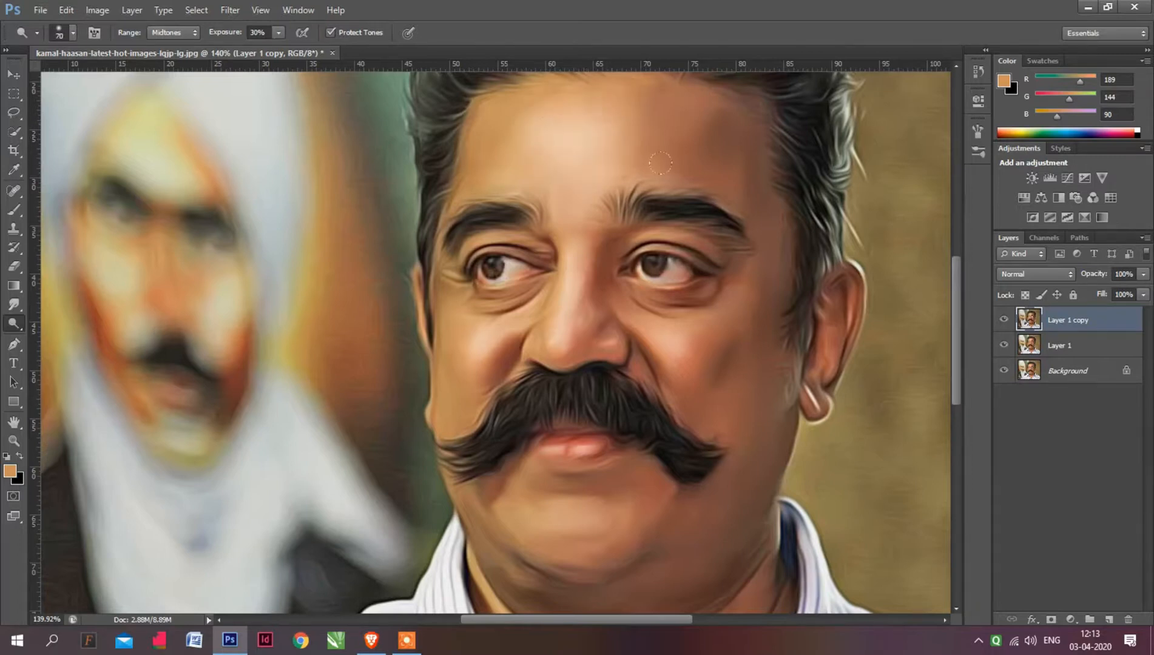
# Lighten the neck along the shirt collar down to the upper chest with the 70 px Dodge brush
pyautogui.scroll(-2, 574, 177)
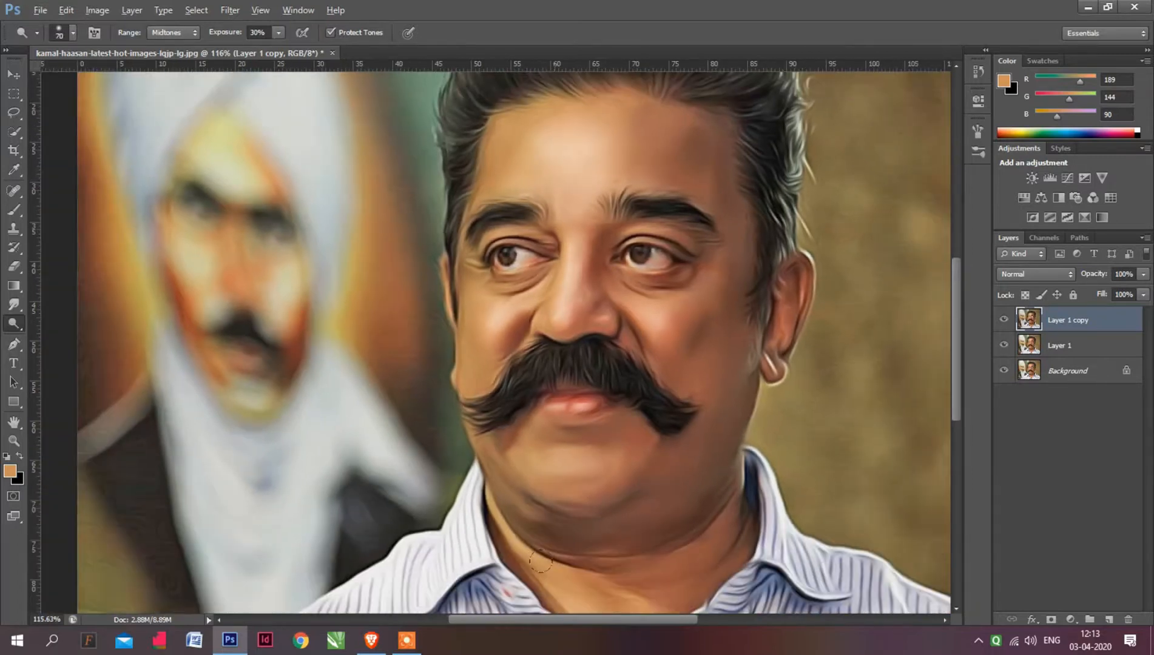
pyautogui.moveTo(659, 534); pyautogui.dragTo(569, 417)
pyautogui.moveTo(409, 410)
pyautogui.mouseDown()
pyautogui.moveTo(546, 564)
pyautogui.moveTo(497, 522)
pyautogui.moveTo(517, 498)
pyautogui.mouseUp()
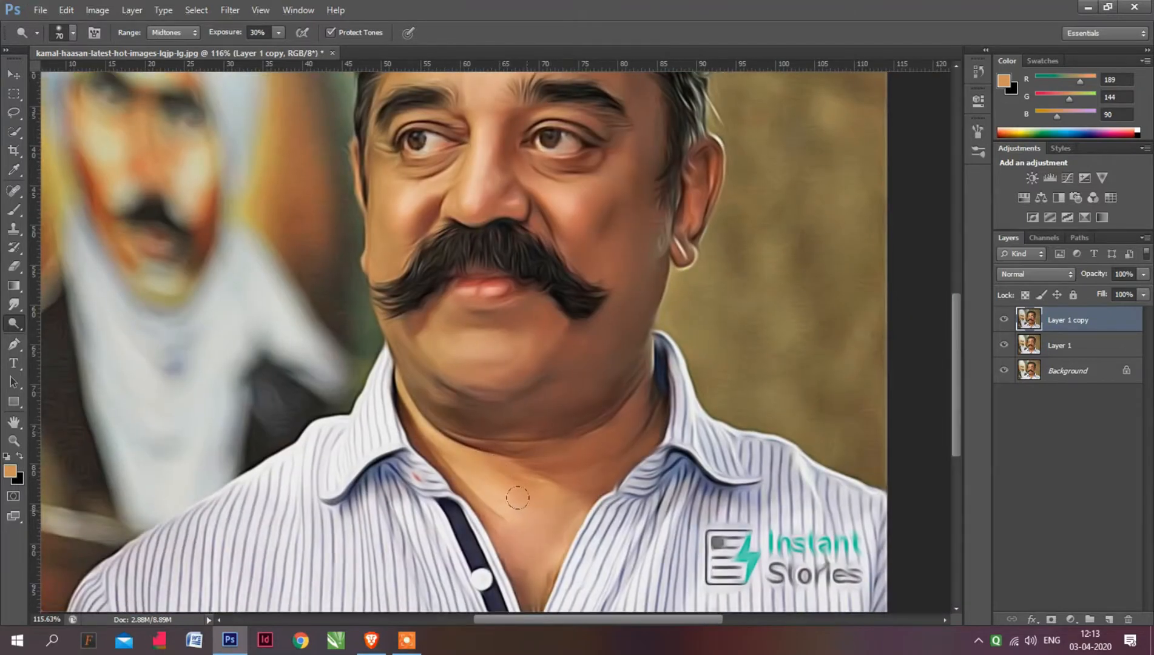
pyautogui.scroll(-2, 540, 231)
pyautogui.scroll(3, 471, 206)
pyautogui.scroll(-1, 471, 206)
pyautogui.scroll(-1, 486, 233)
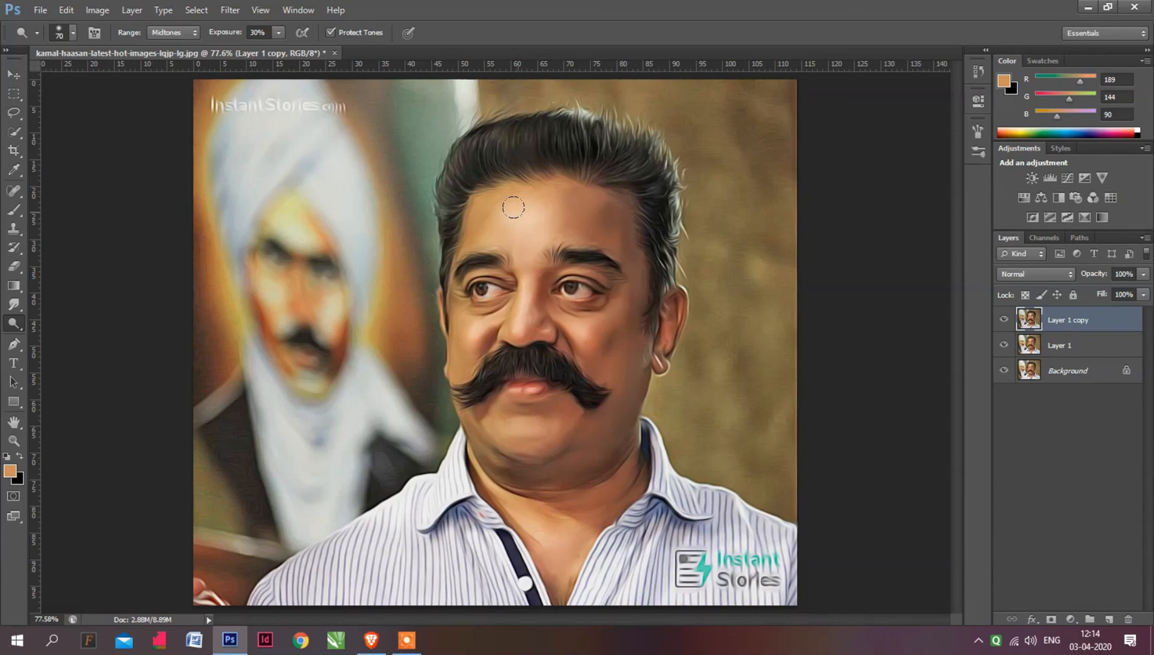
pyautogui.click(406, 640)
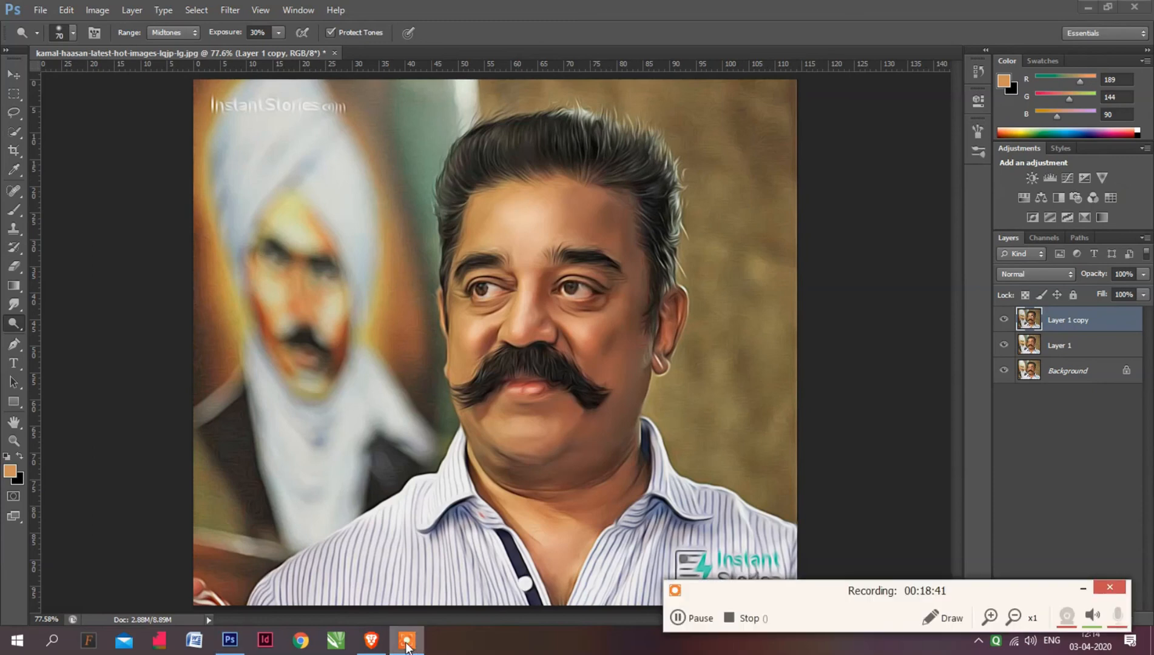